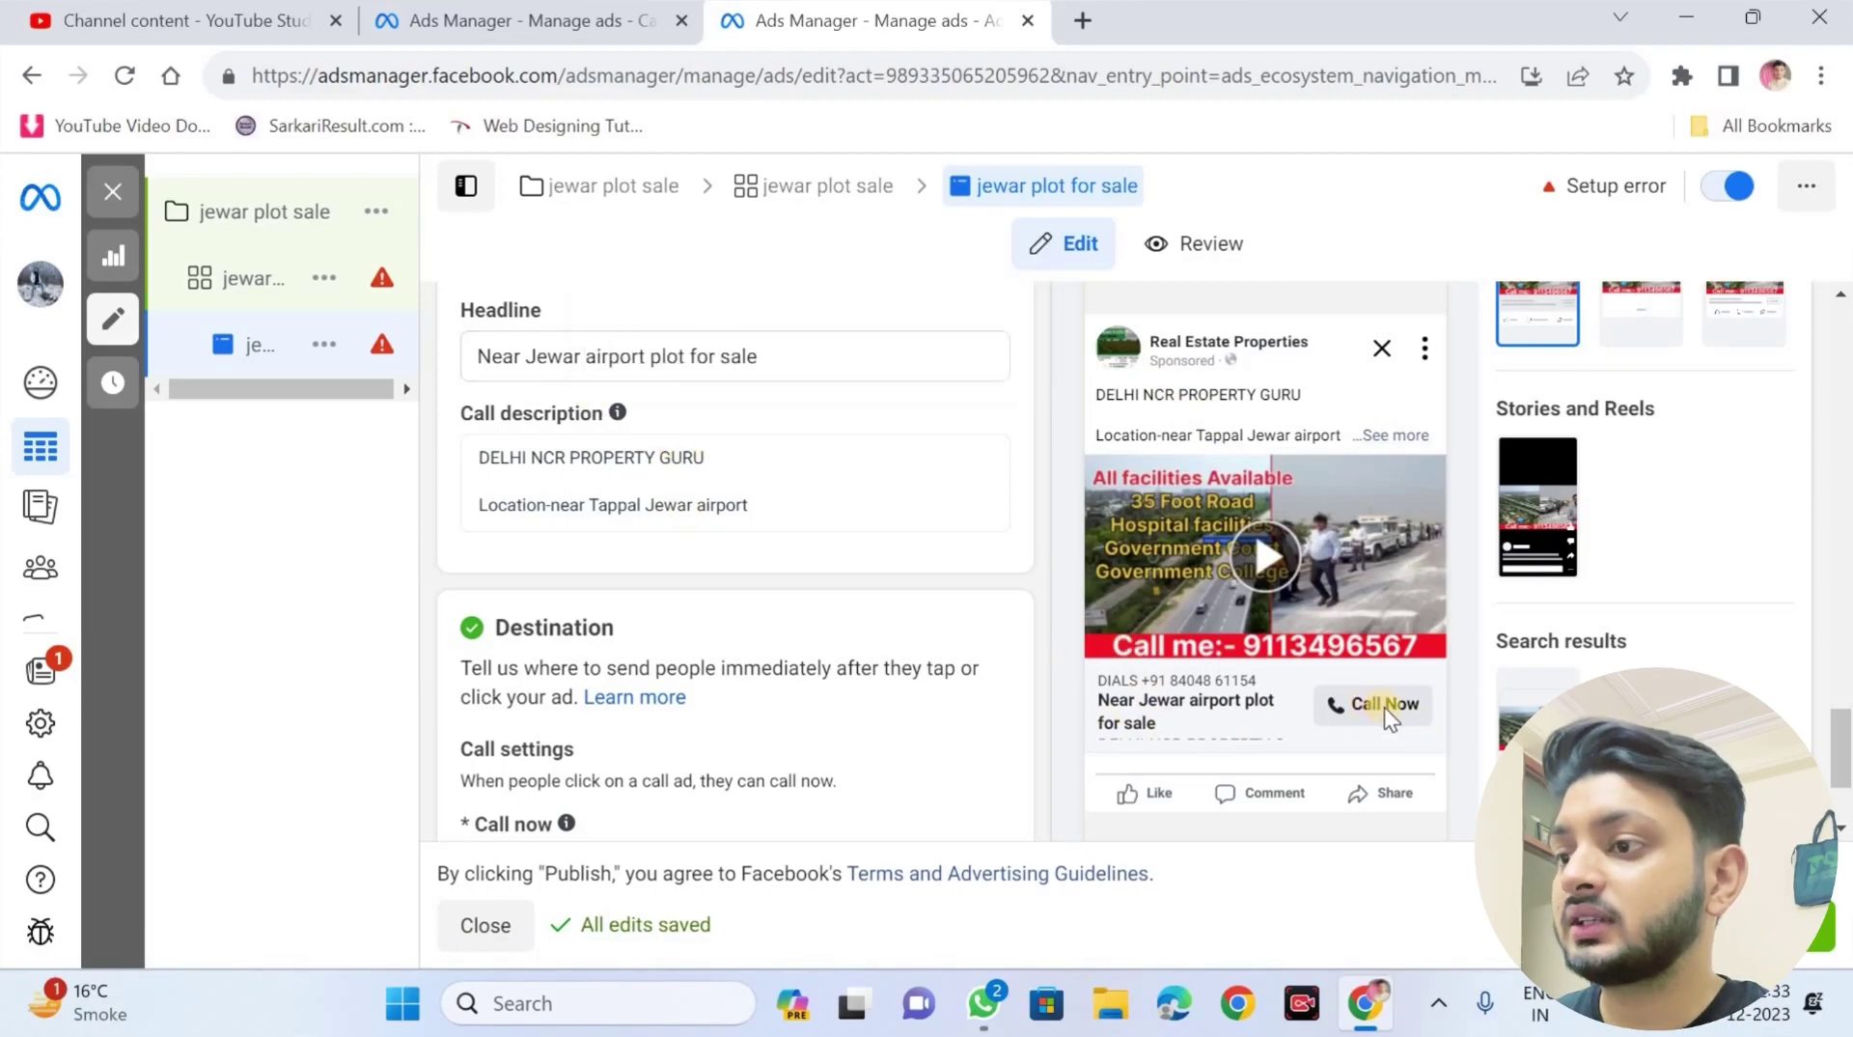
{"action": "scroll", "coordinate": [795, 601], "scroll_direction": "down", "scroll_amount": 1}
{"action": "scroll", "coordinate": [795, 600], "scroll_direction": "down", "scroll_amount": 1}
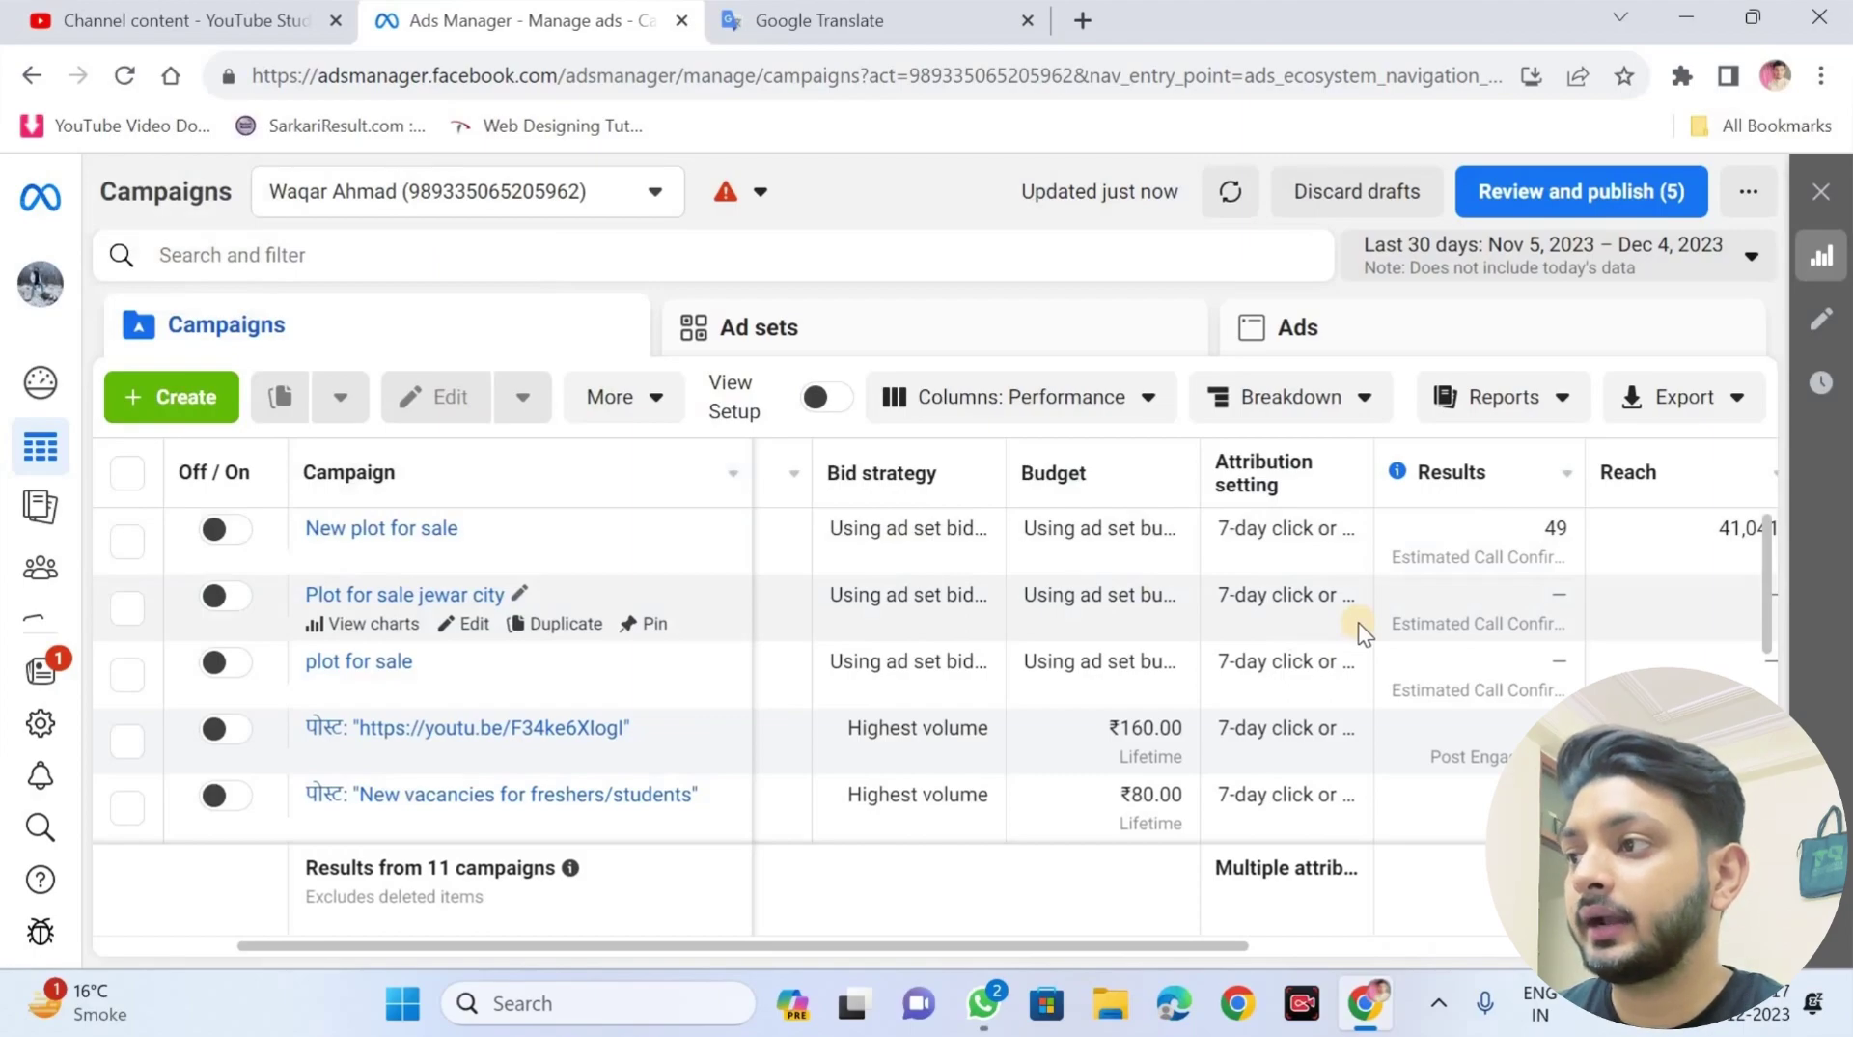
Step: Examine the New plot for sale campaign's results, reach, impressions, cost per result and amount spent in the campaigns table
{"action": "scroll", "coordinate": [1361, 628], "scroll_direction": "right", "scroll_amount": 2}
{"action": "scroll", "coordinate": [1359, 623], "scroll_direction": "right", "scroll_amount": 1}
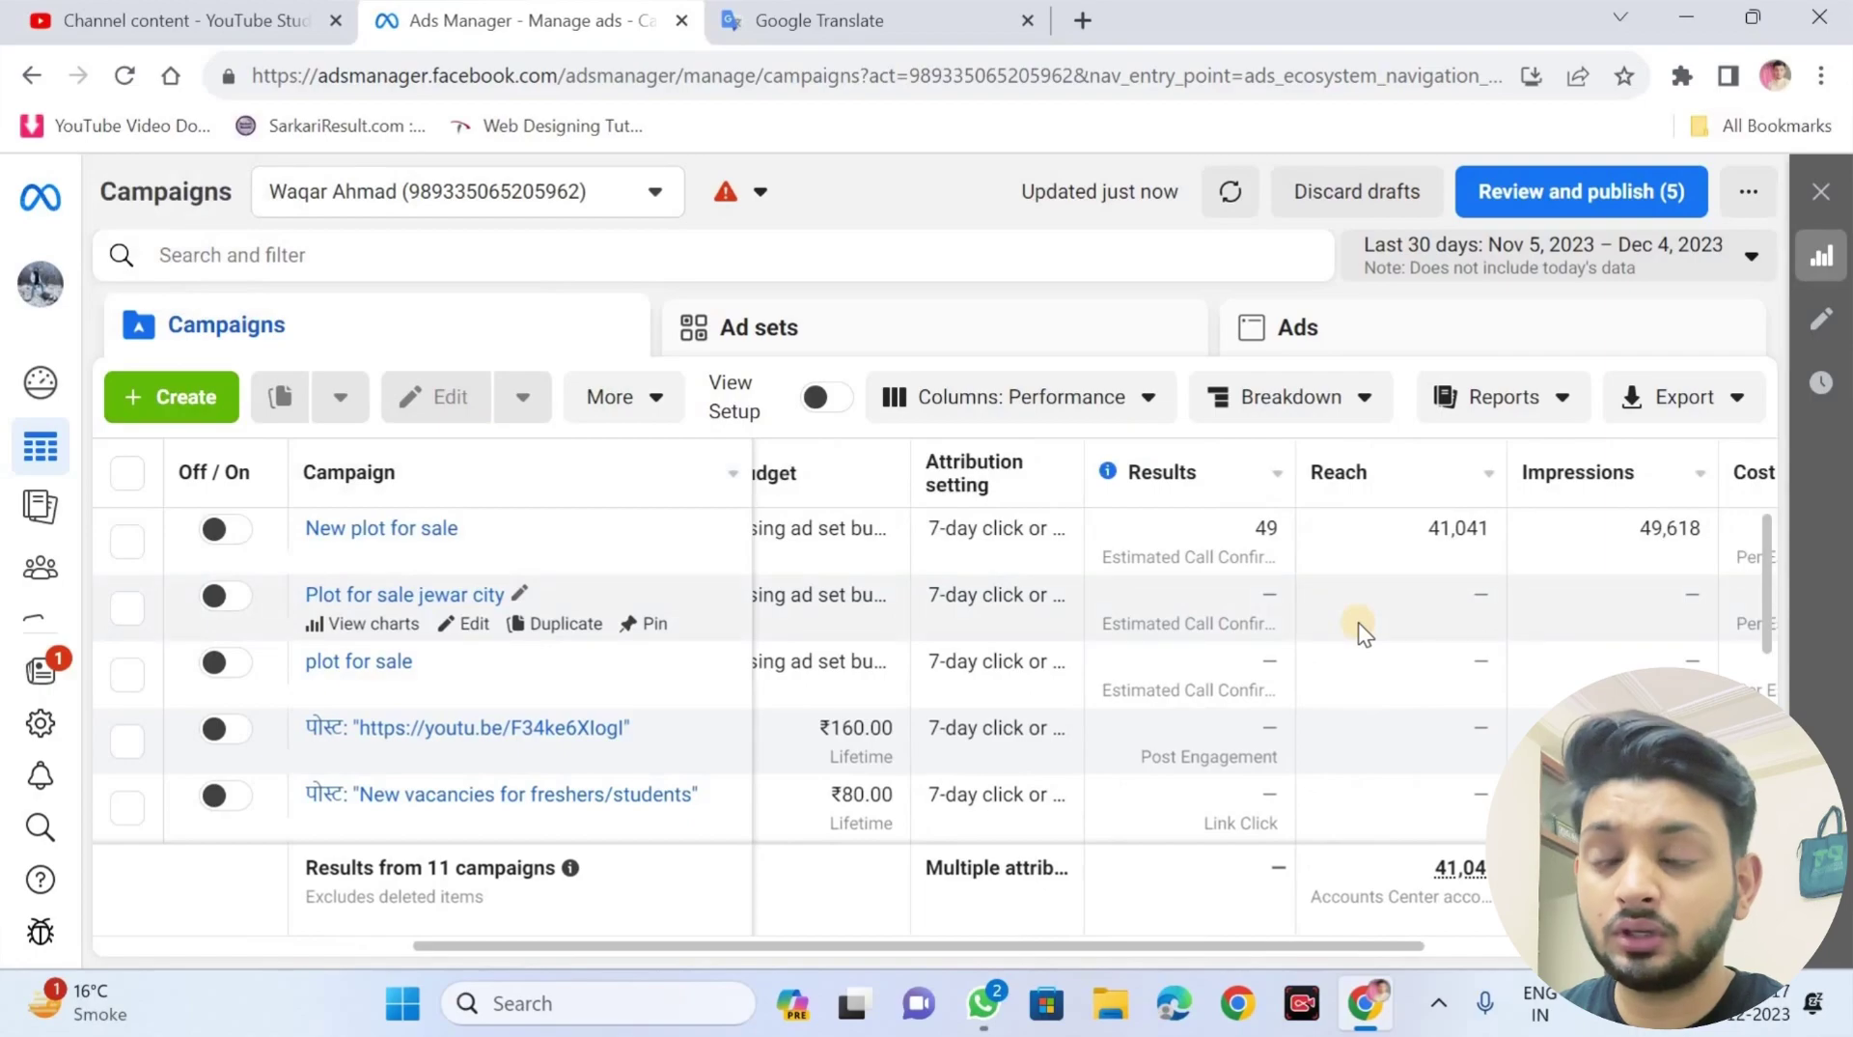
{"action": "scroll", "coordinate": [1118, 604], "scroll_direction": "right", "scroll_amount": 1}
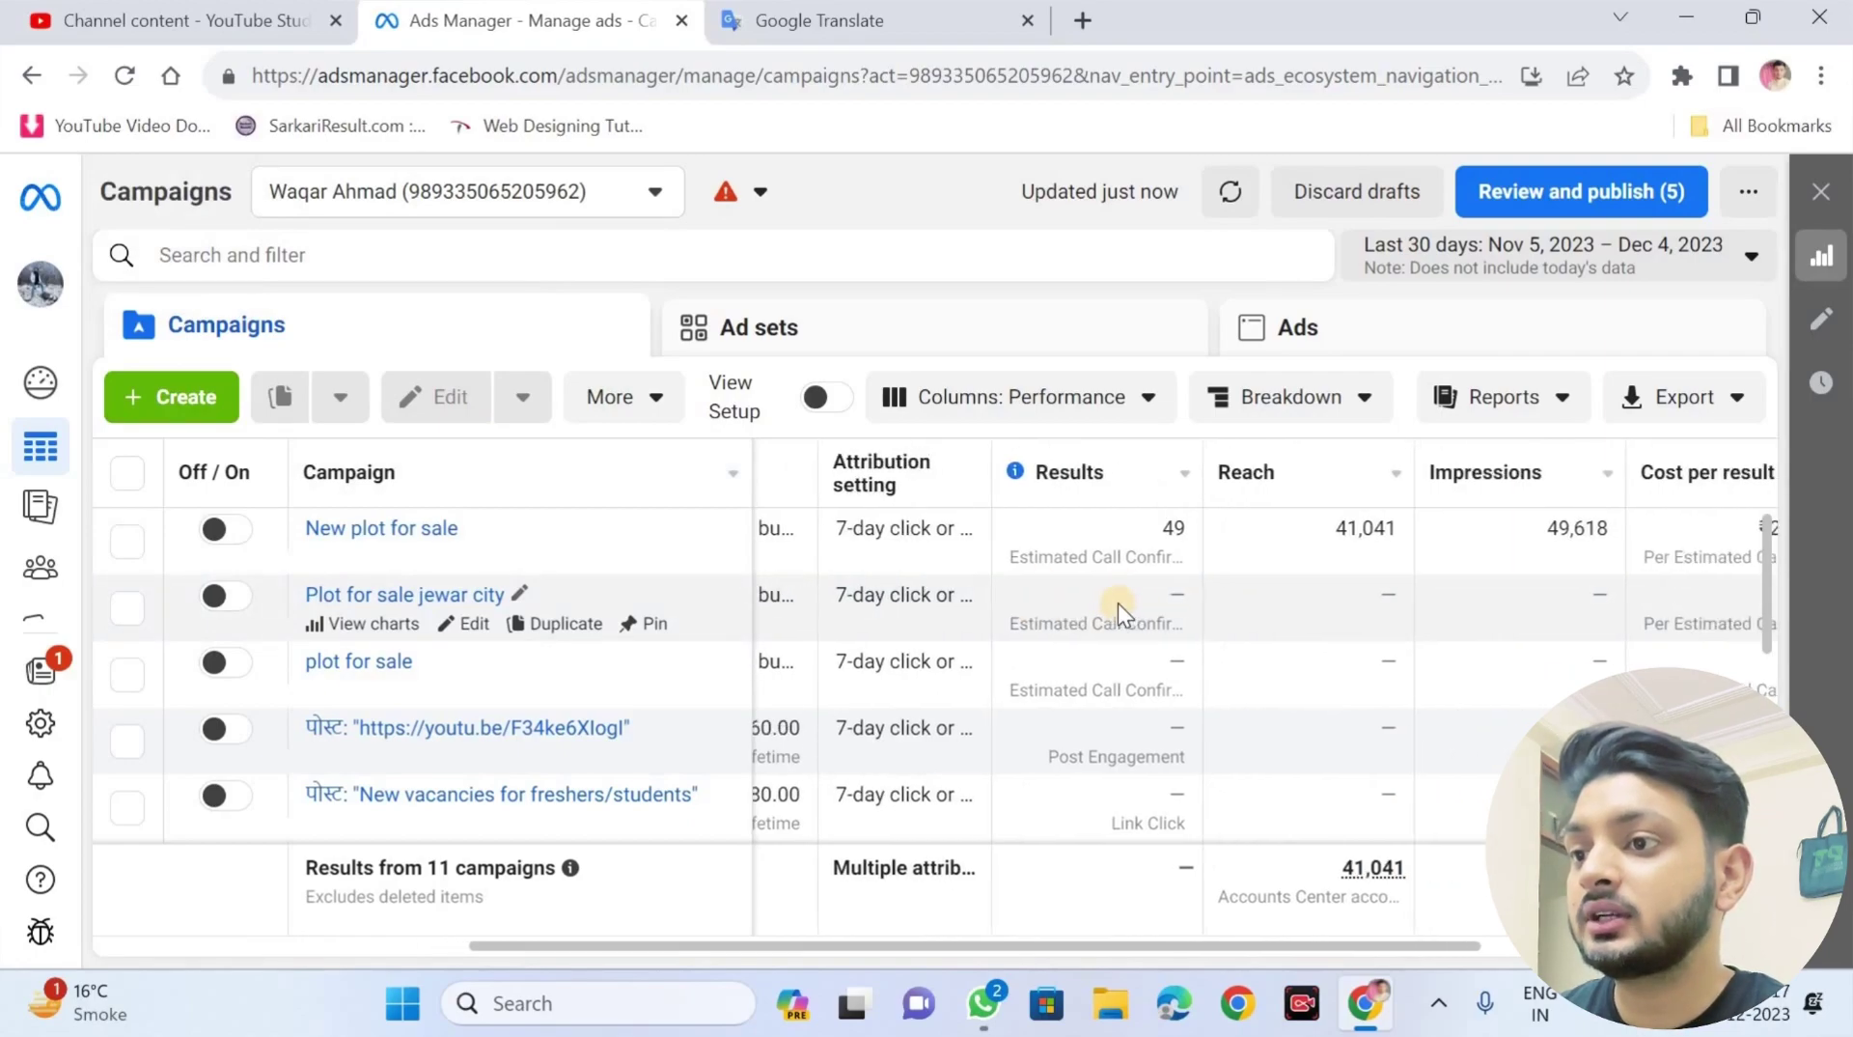
{"action": "scroll", "coordinate": [1118, 604], "scroll_direction": "right", "scroll_amount": 1}
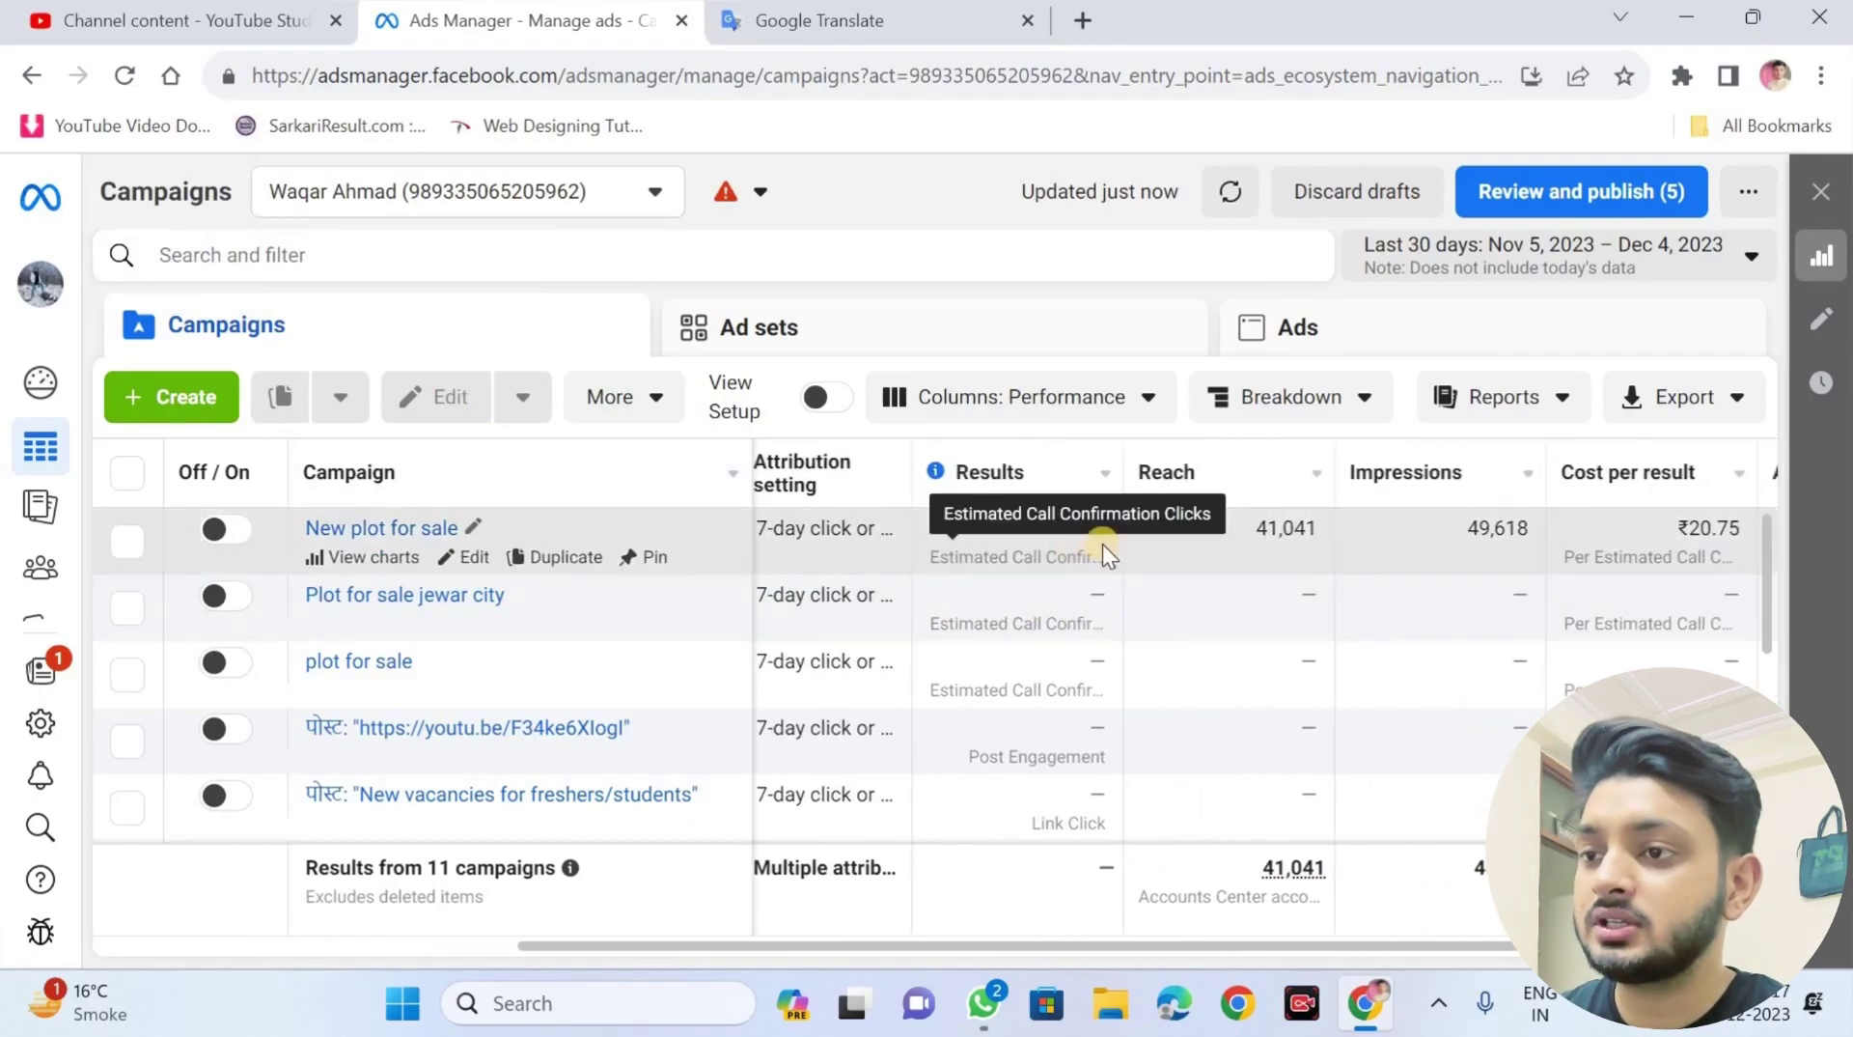
{"action": "scroll", "coordinate": [1103, 545], "scroll_direction": "right", "scroll_amount": 1}
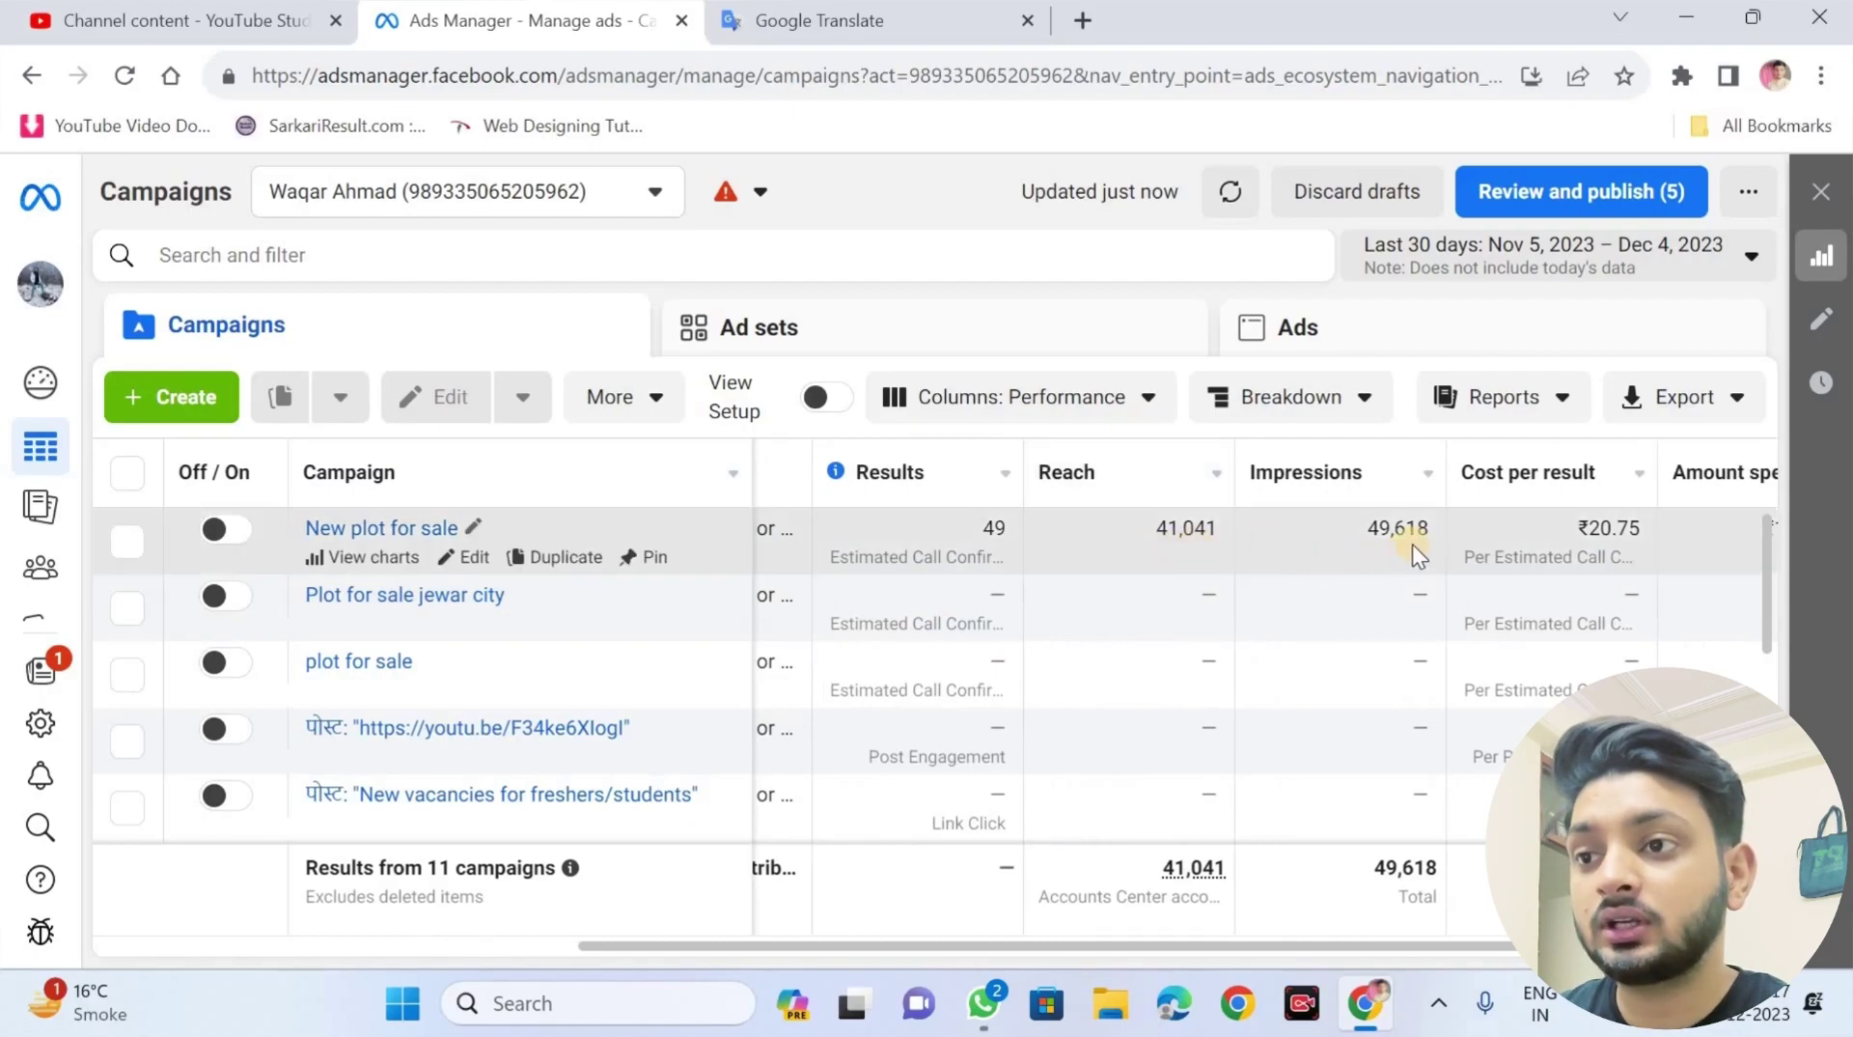
{"action": "scroll", "coordinate": [1411, 544], "scroll_direction": "right", "scroll_amount": 2}
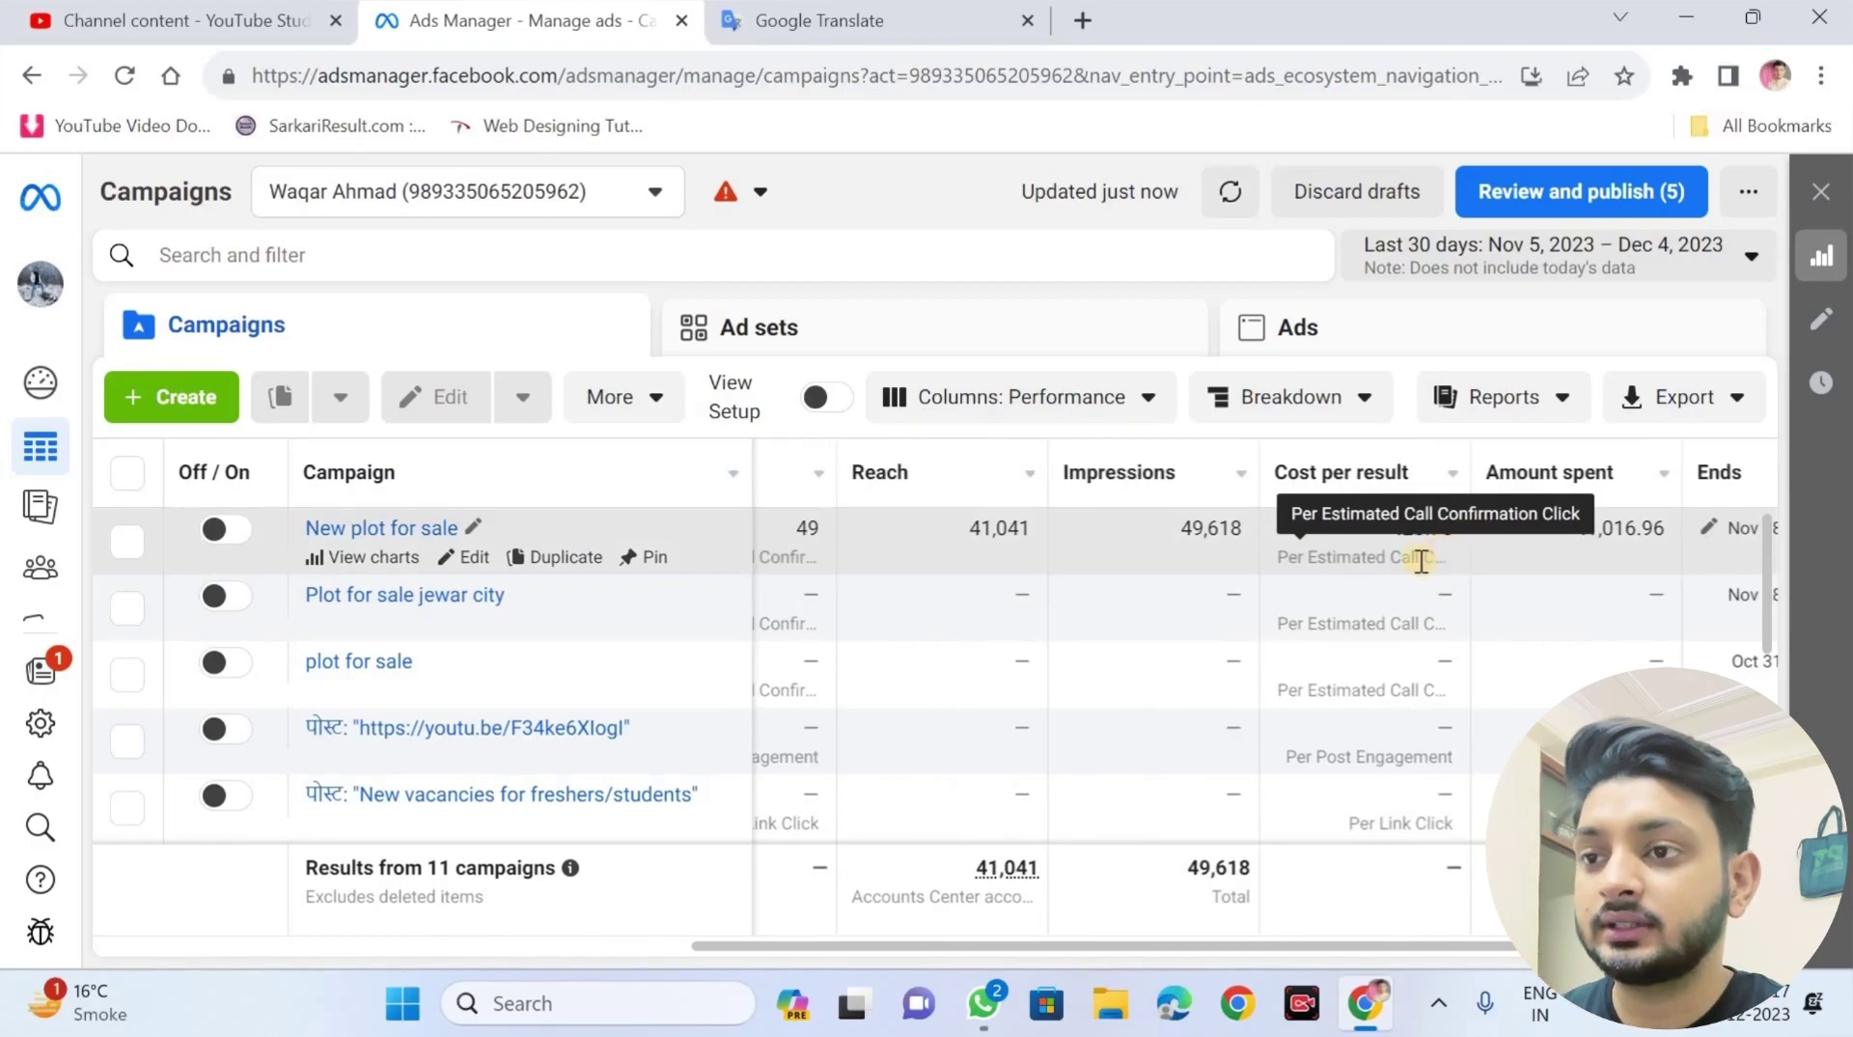
{"action": "scroll", "coordinate": [1419, 559], "scroll_direction": "right", "scroll_amount": 1}
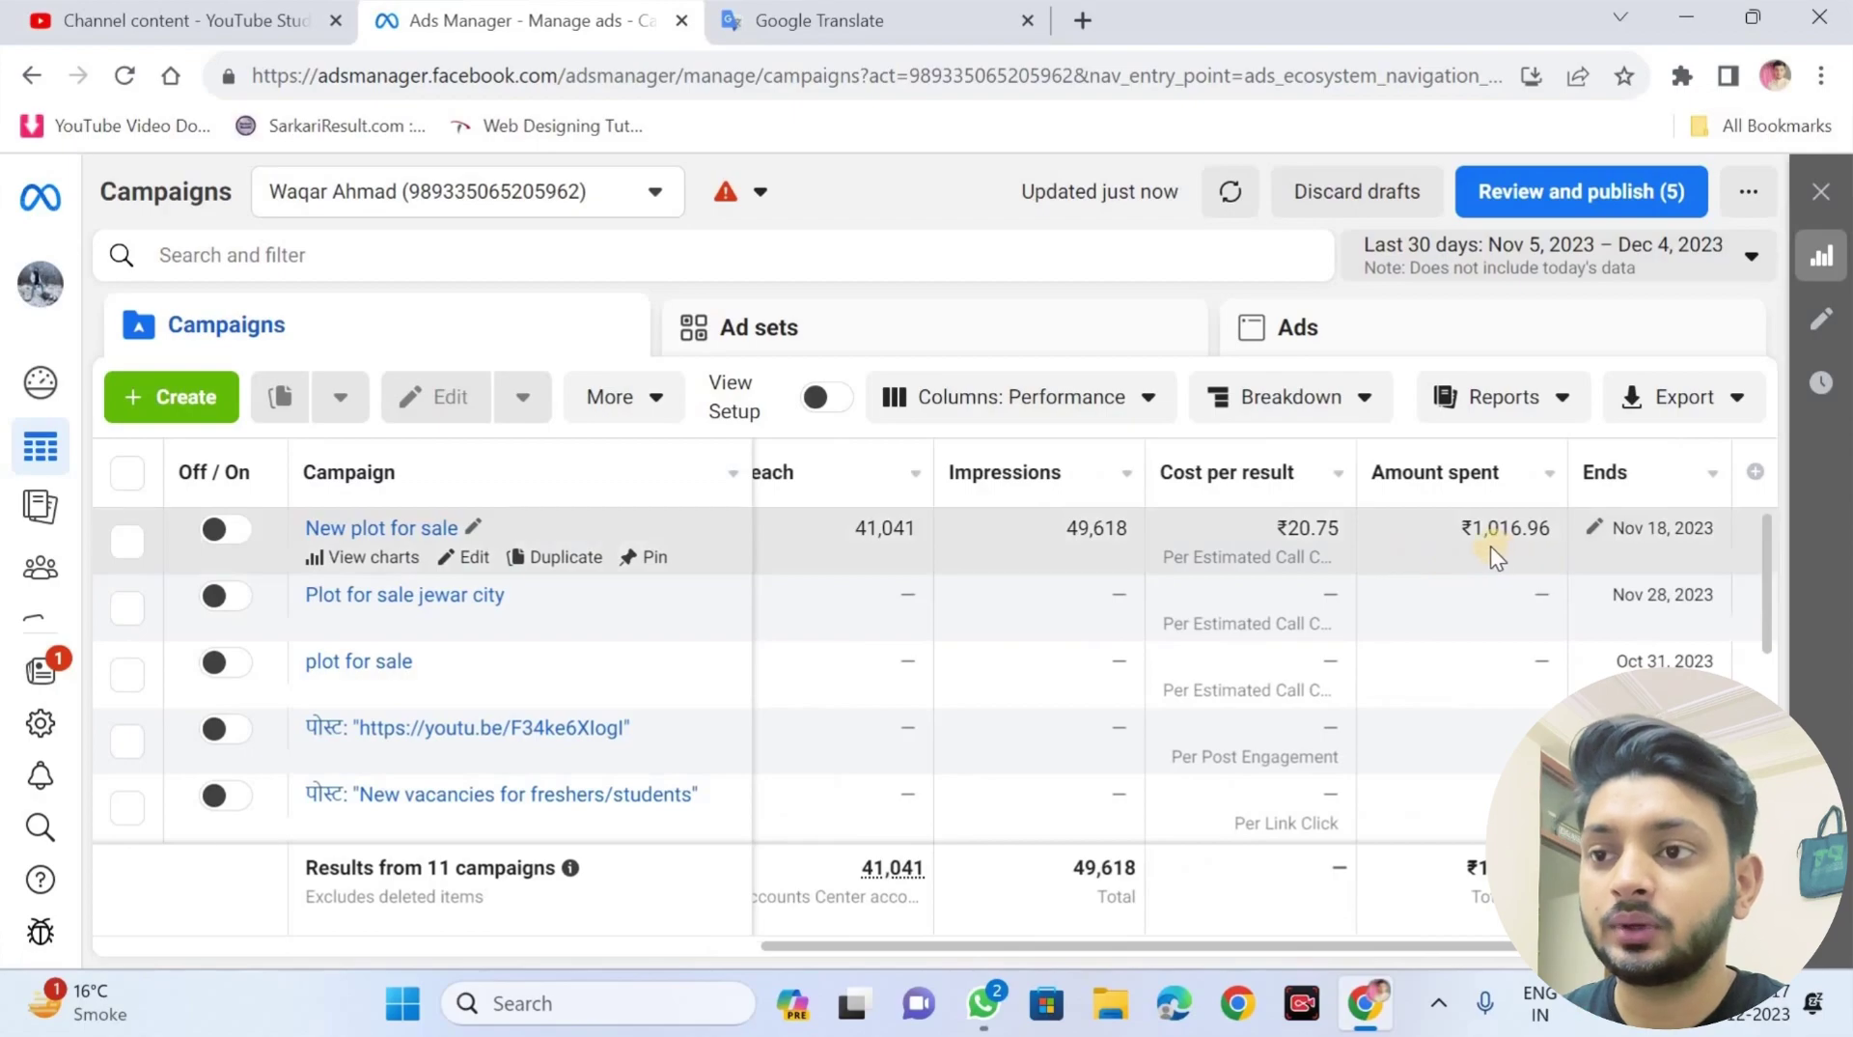
{"action": "scroll", "coordinate": [1491, 560], "scroll_direction": "down", "scroll_amount": 3}
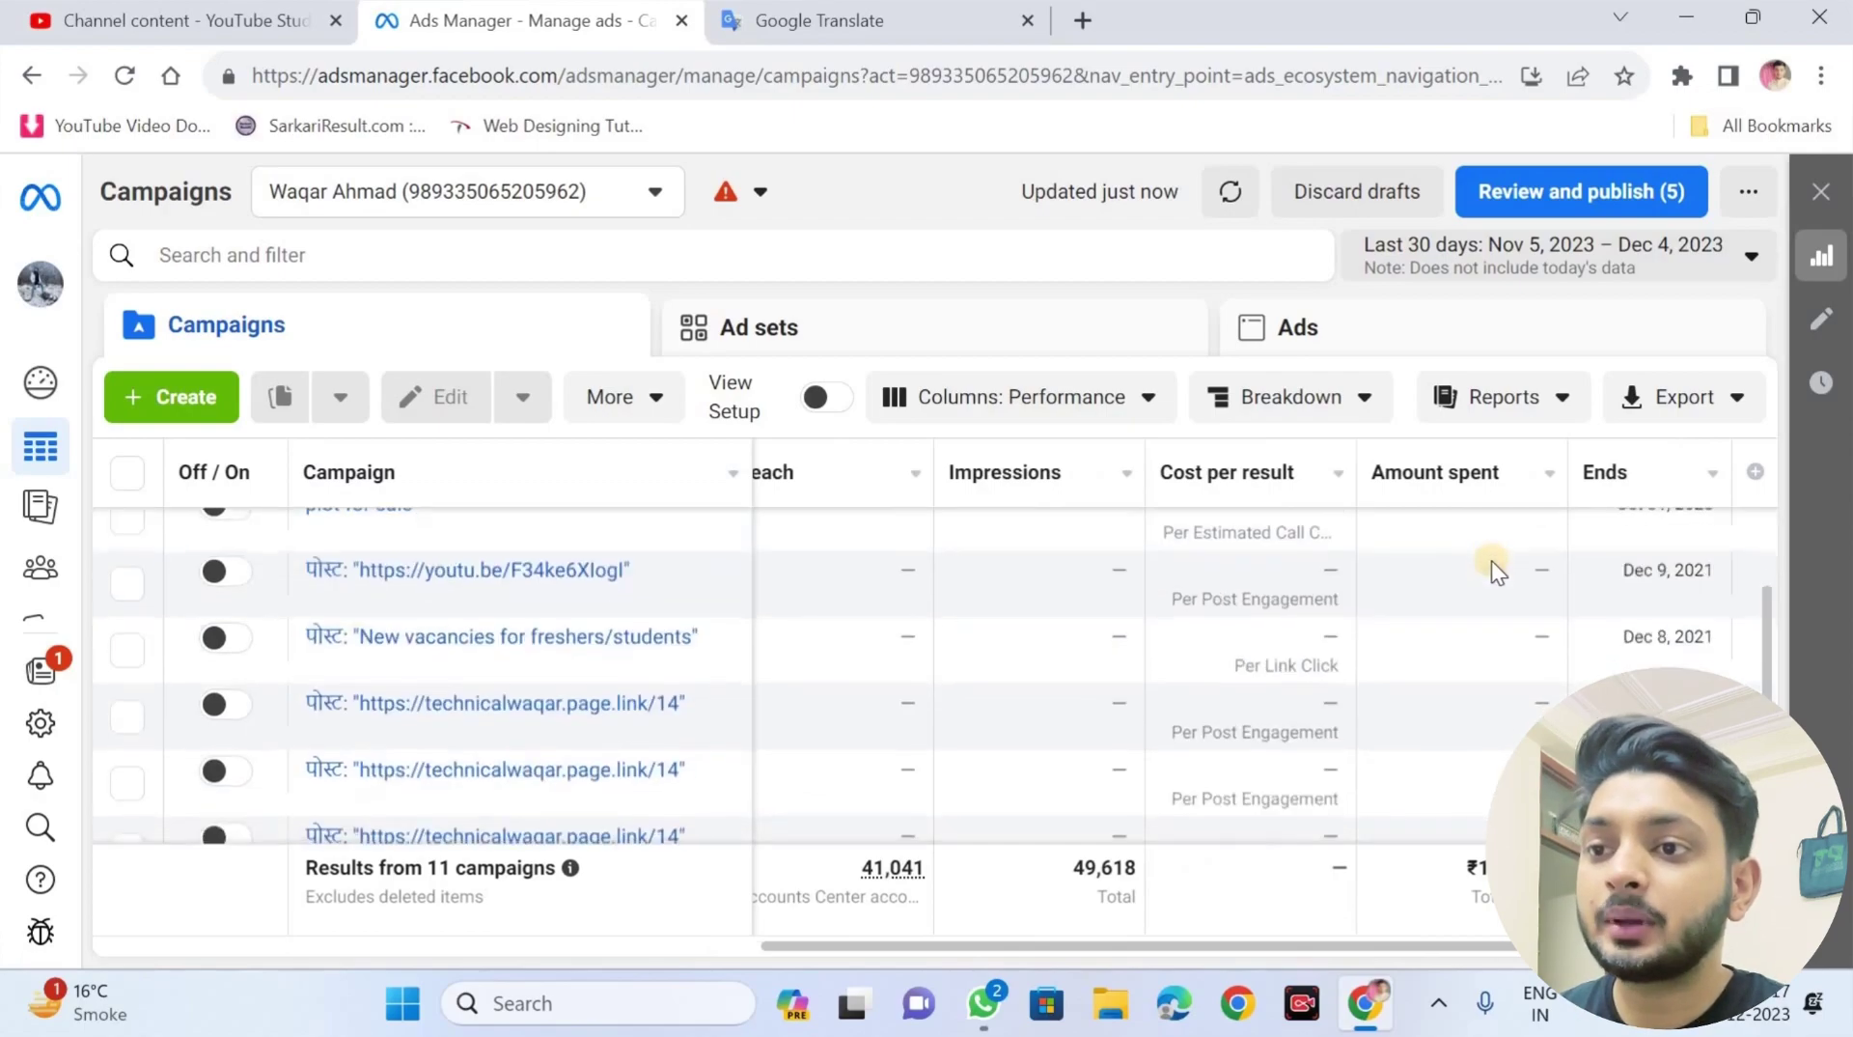
{"action": "scroll", "coordinate": [1491, 560], "scroll_direction": "up", "scroll_amount": 3}
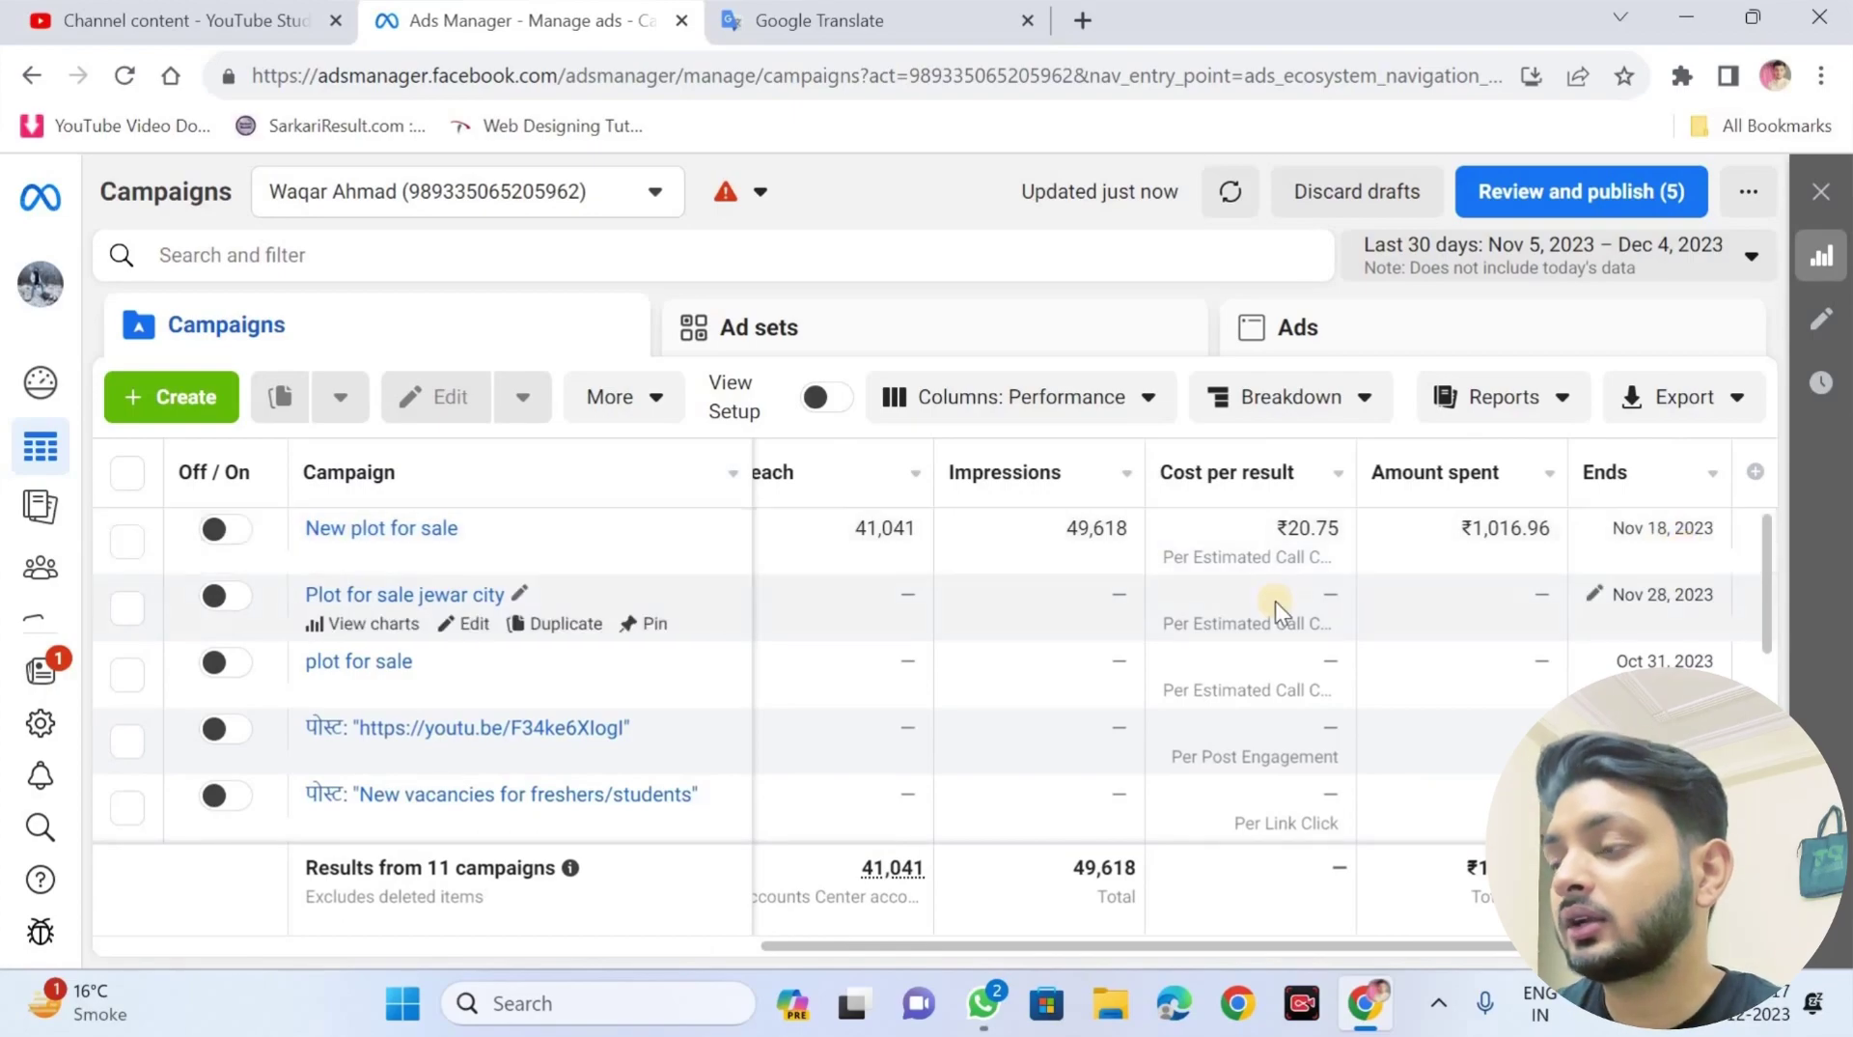
{"action": "scroll", "coordinate": [1276, 601], "scroll_direction": "left", "scroll_amount": 5}
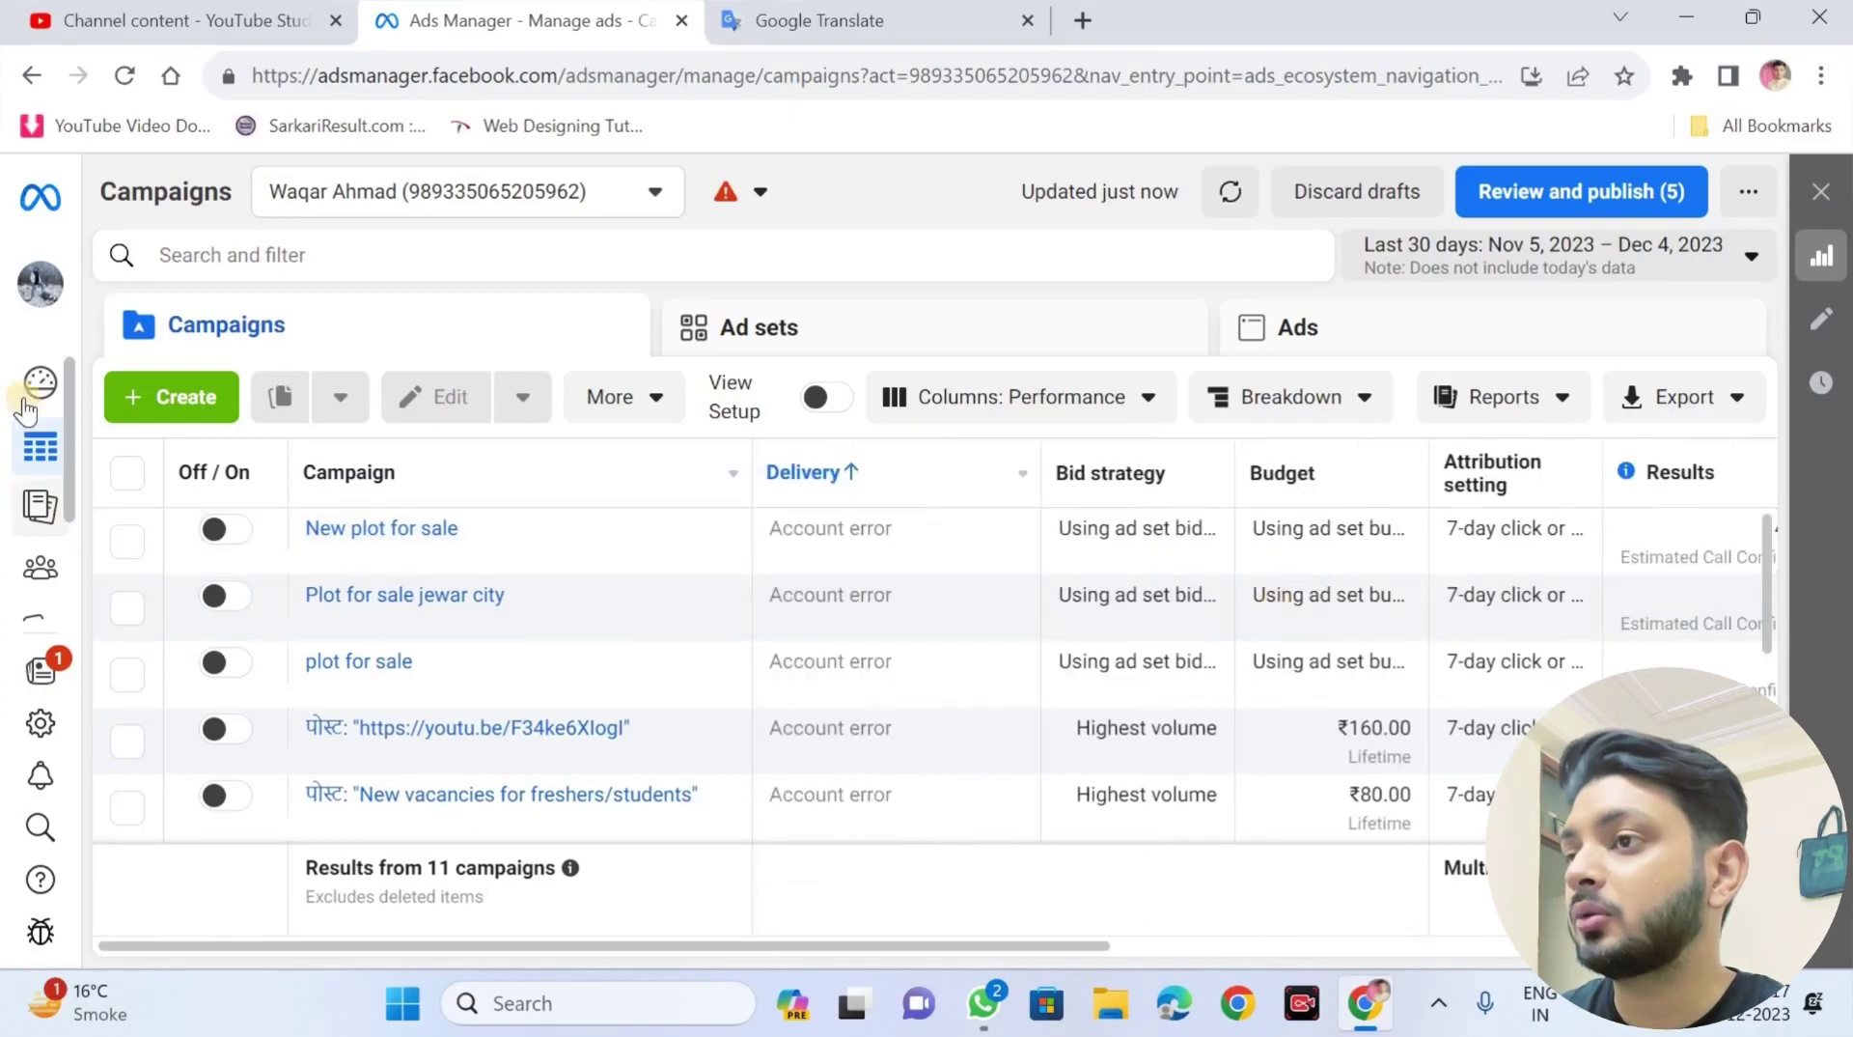
Step: Open Facebook in a new browser tab and go to Ads Manager from its home page
{"action": "left_click", "coordinate": [1084, 20]}
{"action": "left_click", "coordinate": [976, 902]}
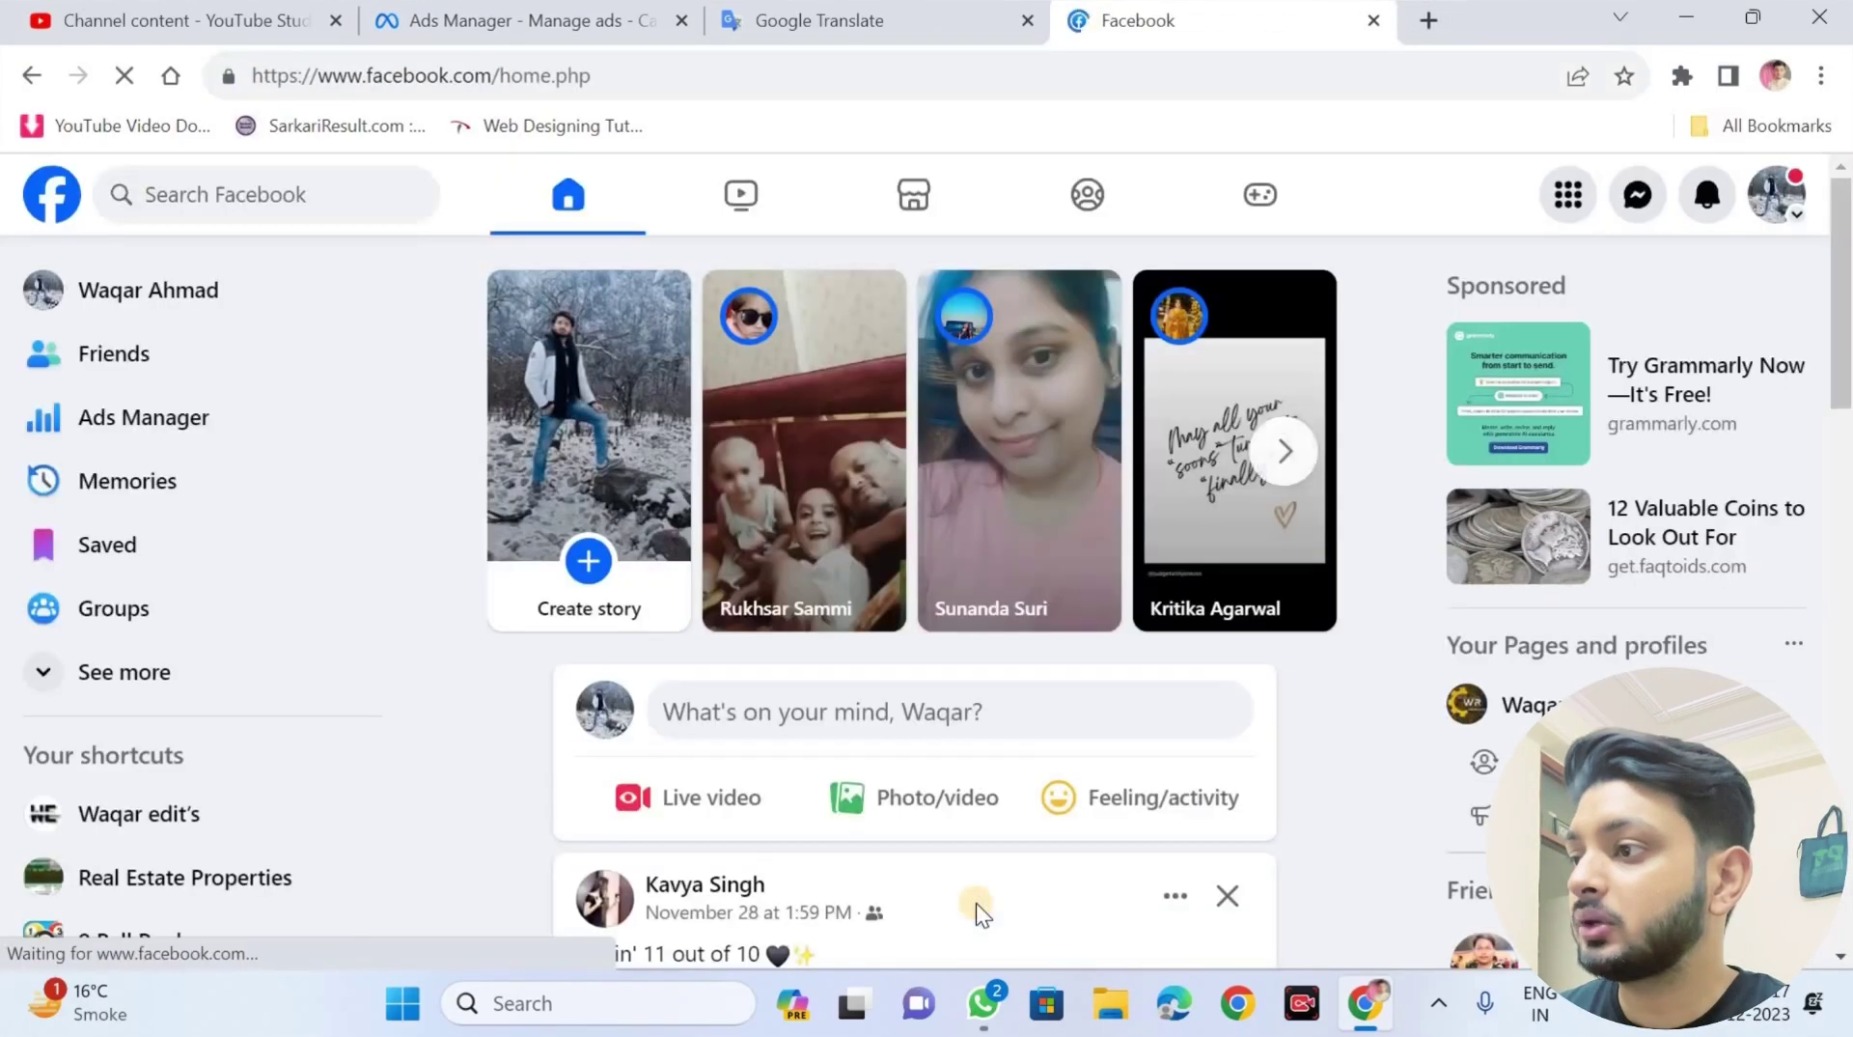
{"action": "left_click", "coordinate": [125, 424]}
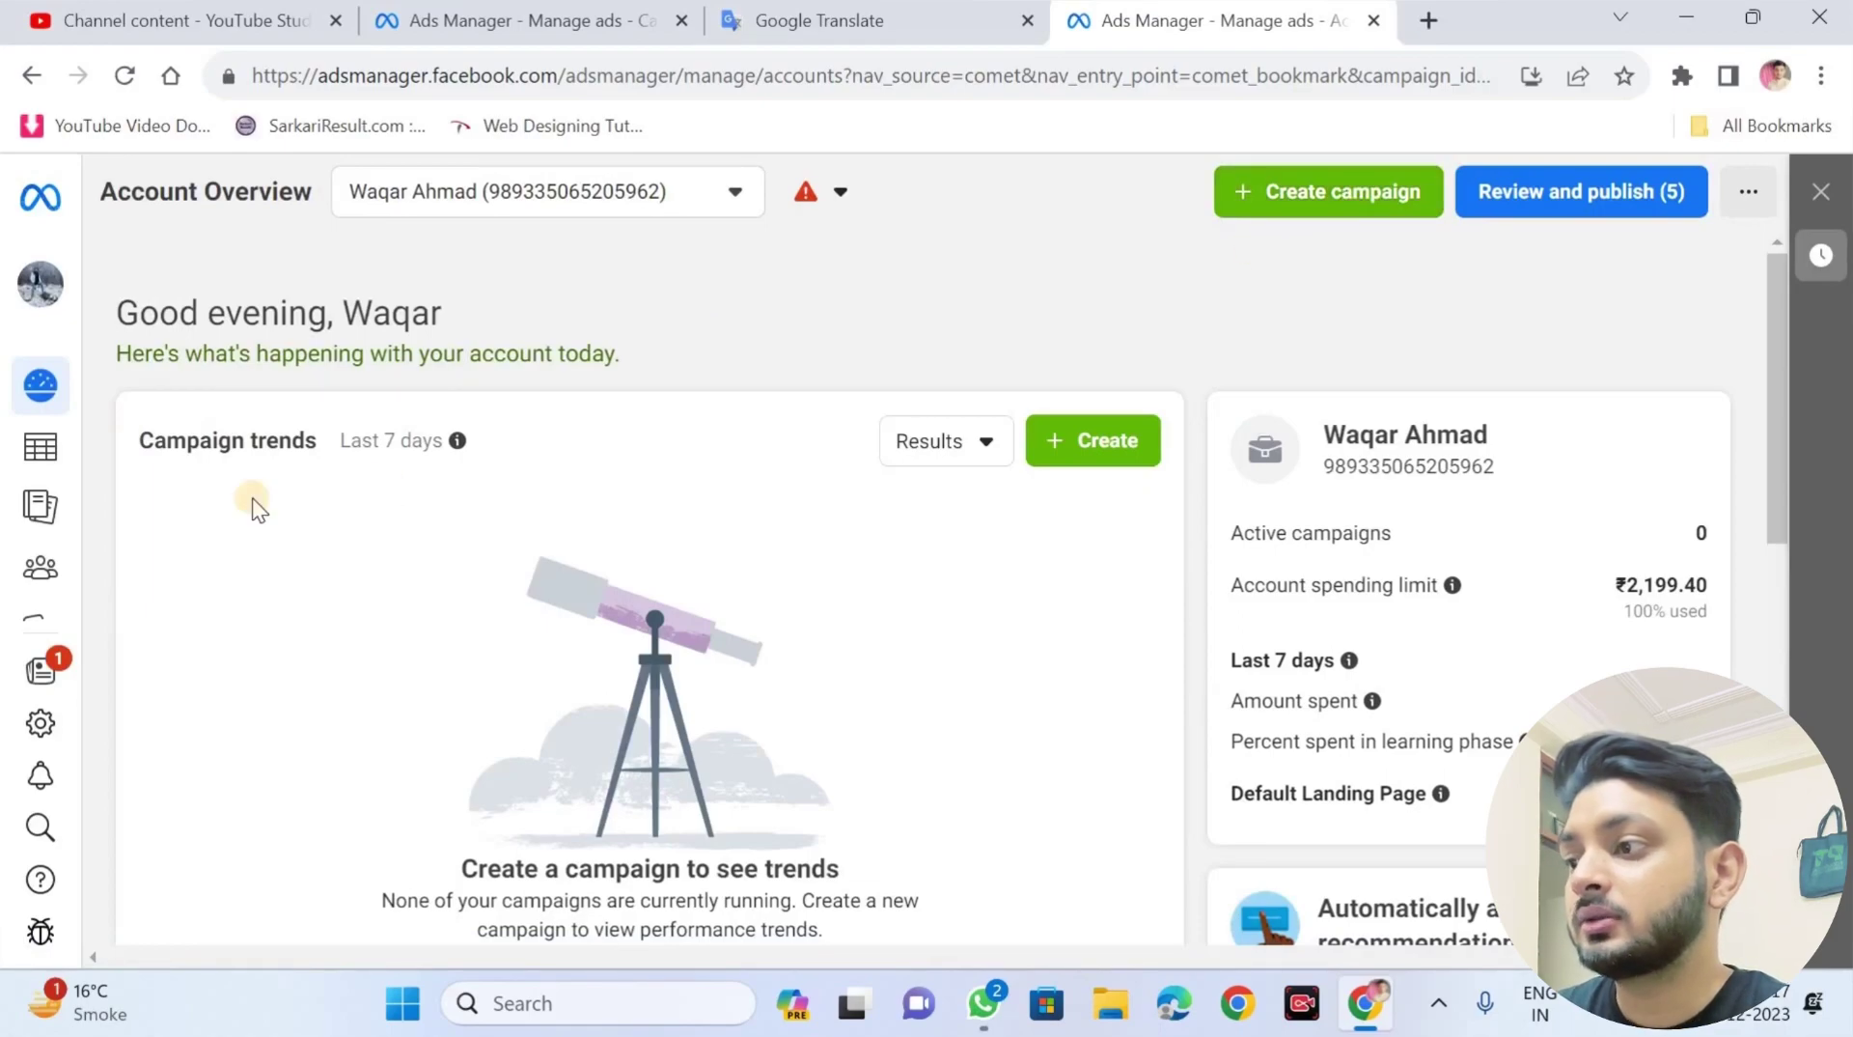
Step: Look at the amount and payment method options for adding funds to the ad account in Billing & payments
{"action": "mouse_move", "coordinate": [61, 627]}
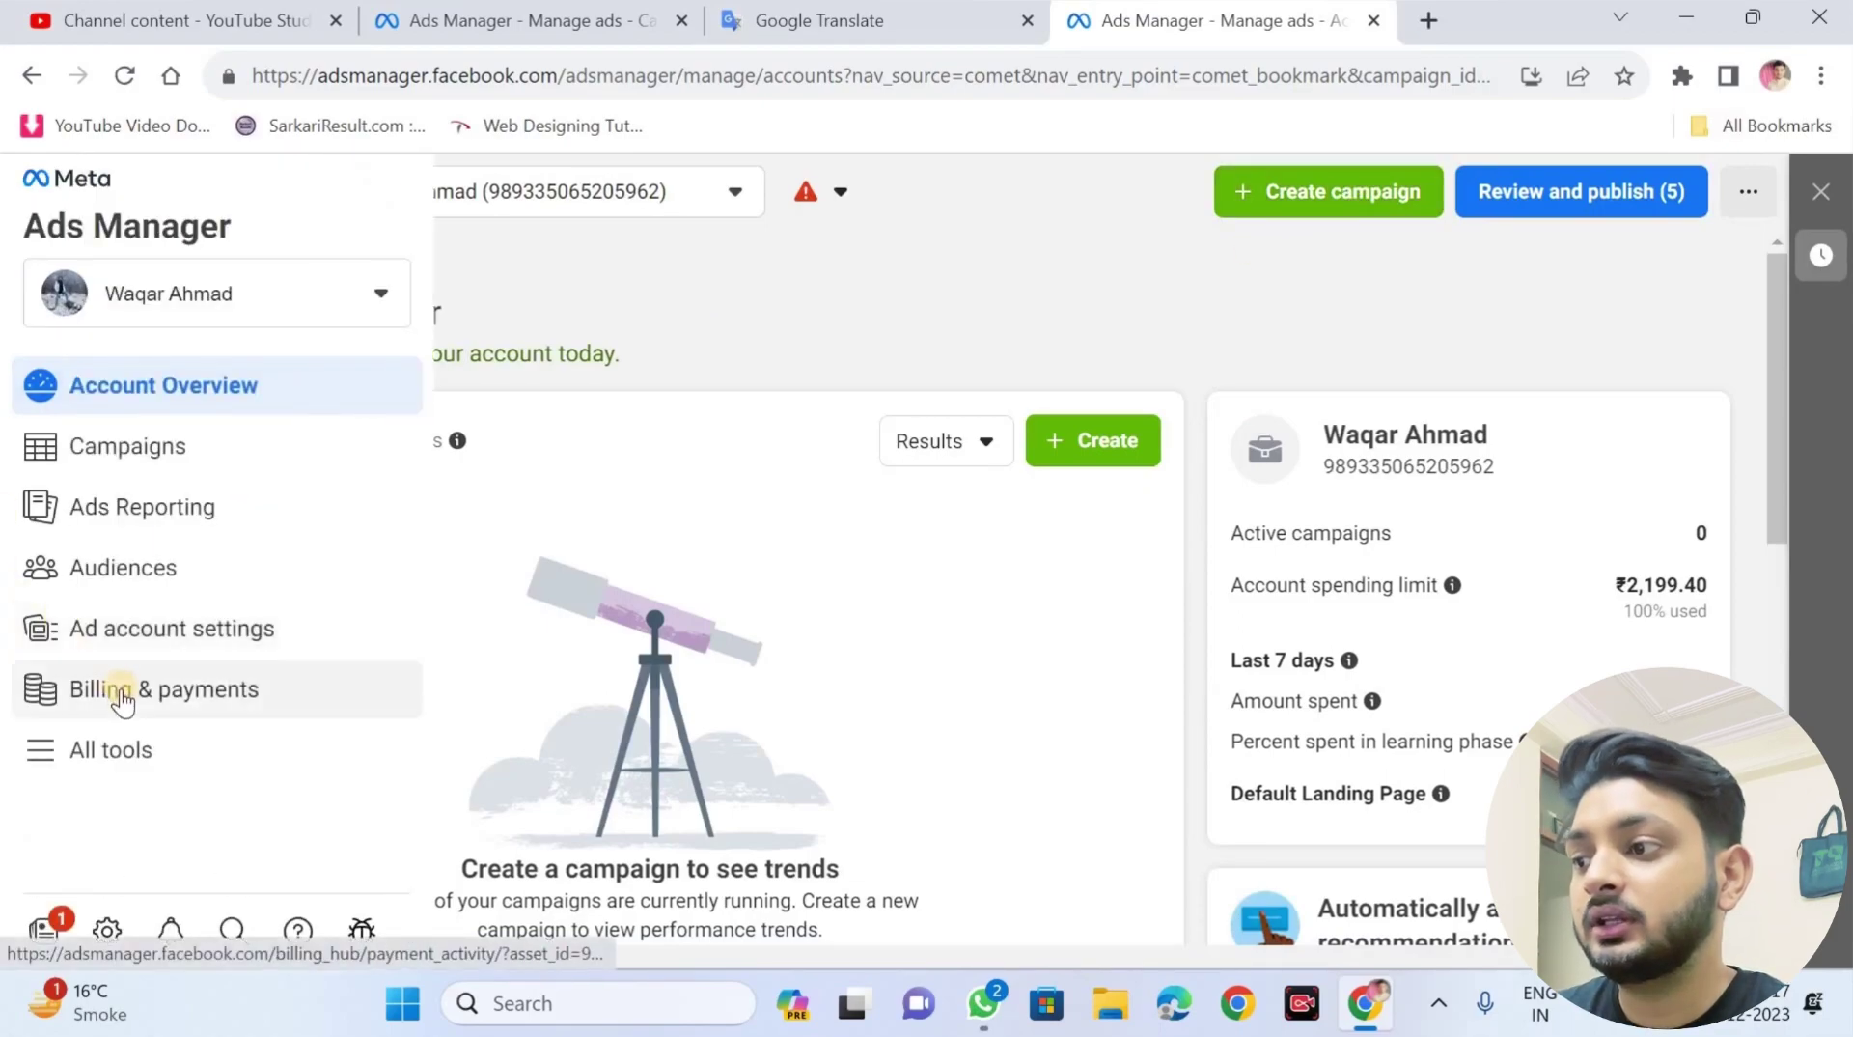
{"action": "left_click", "coordinate": [122, 700]}
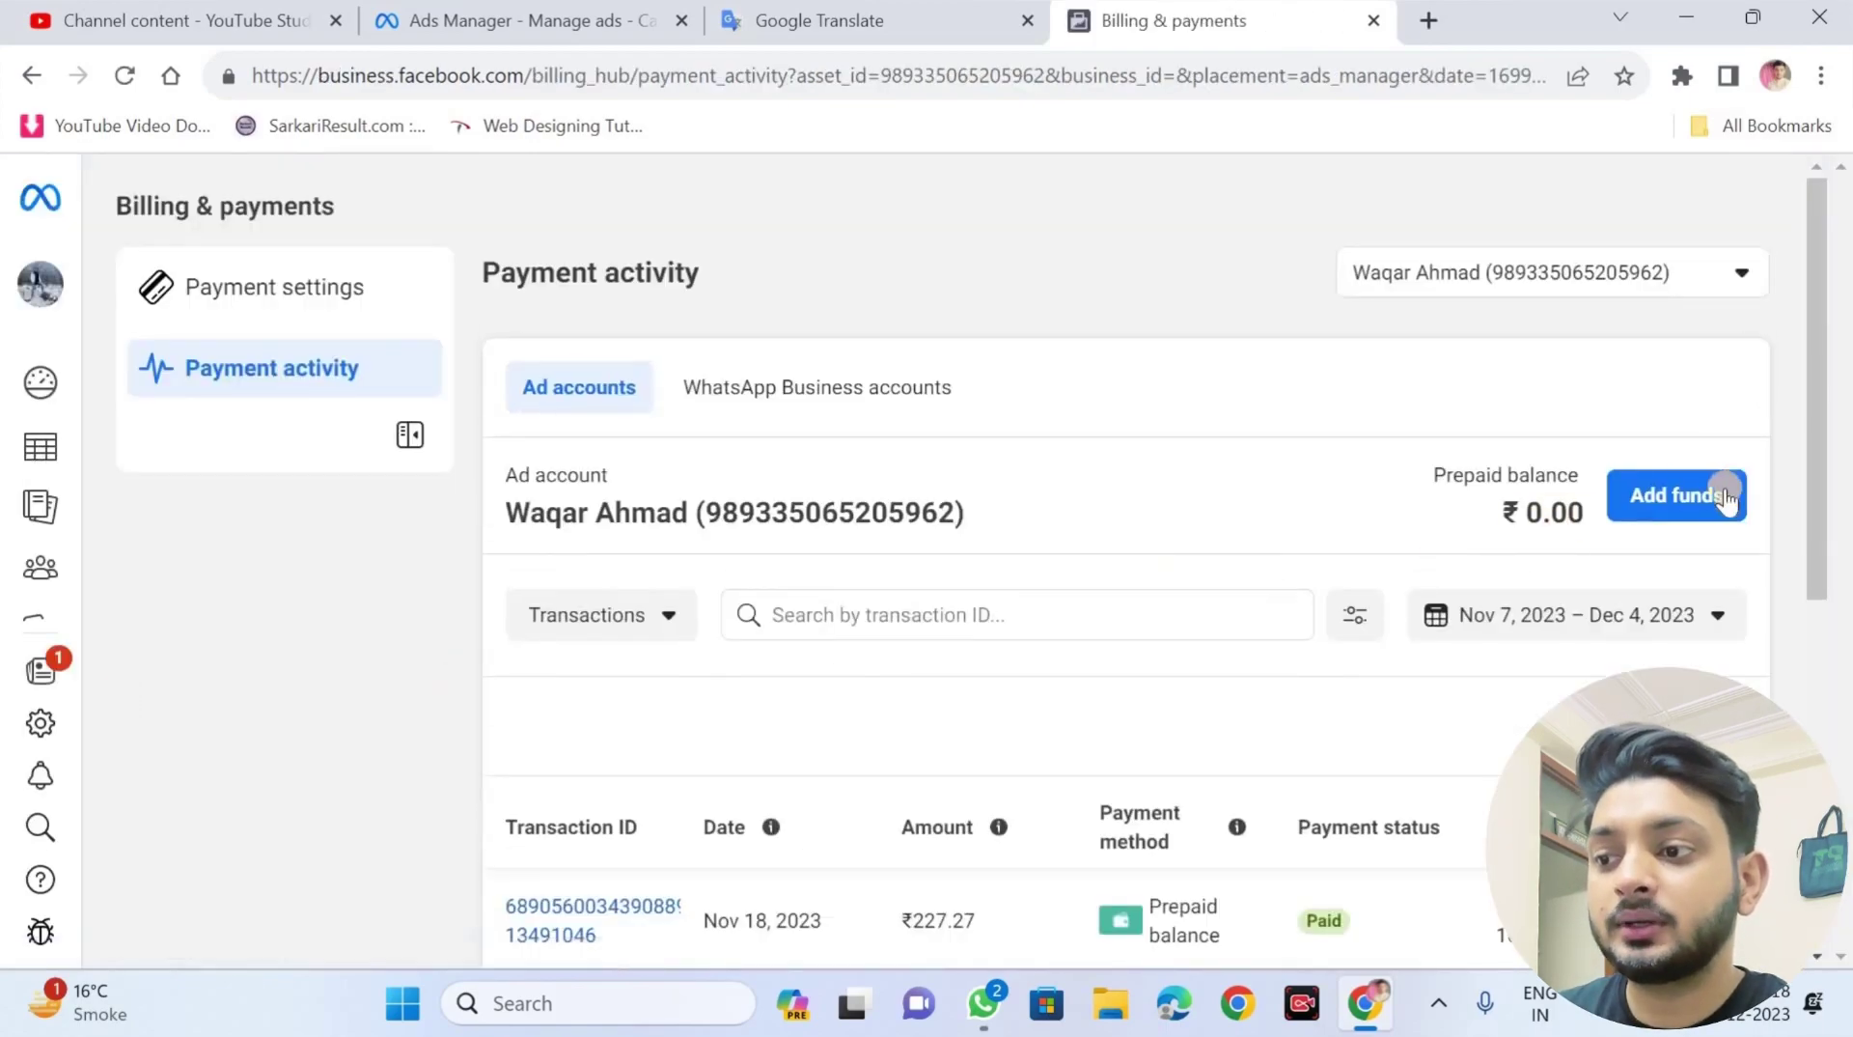
{"action": "left_click", "coordinate": [1691, 503]}
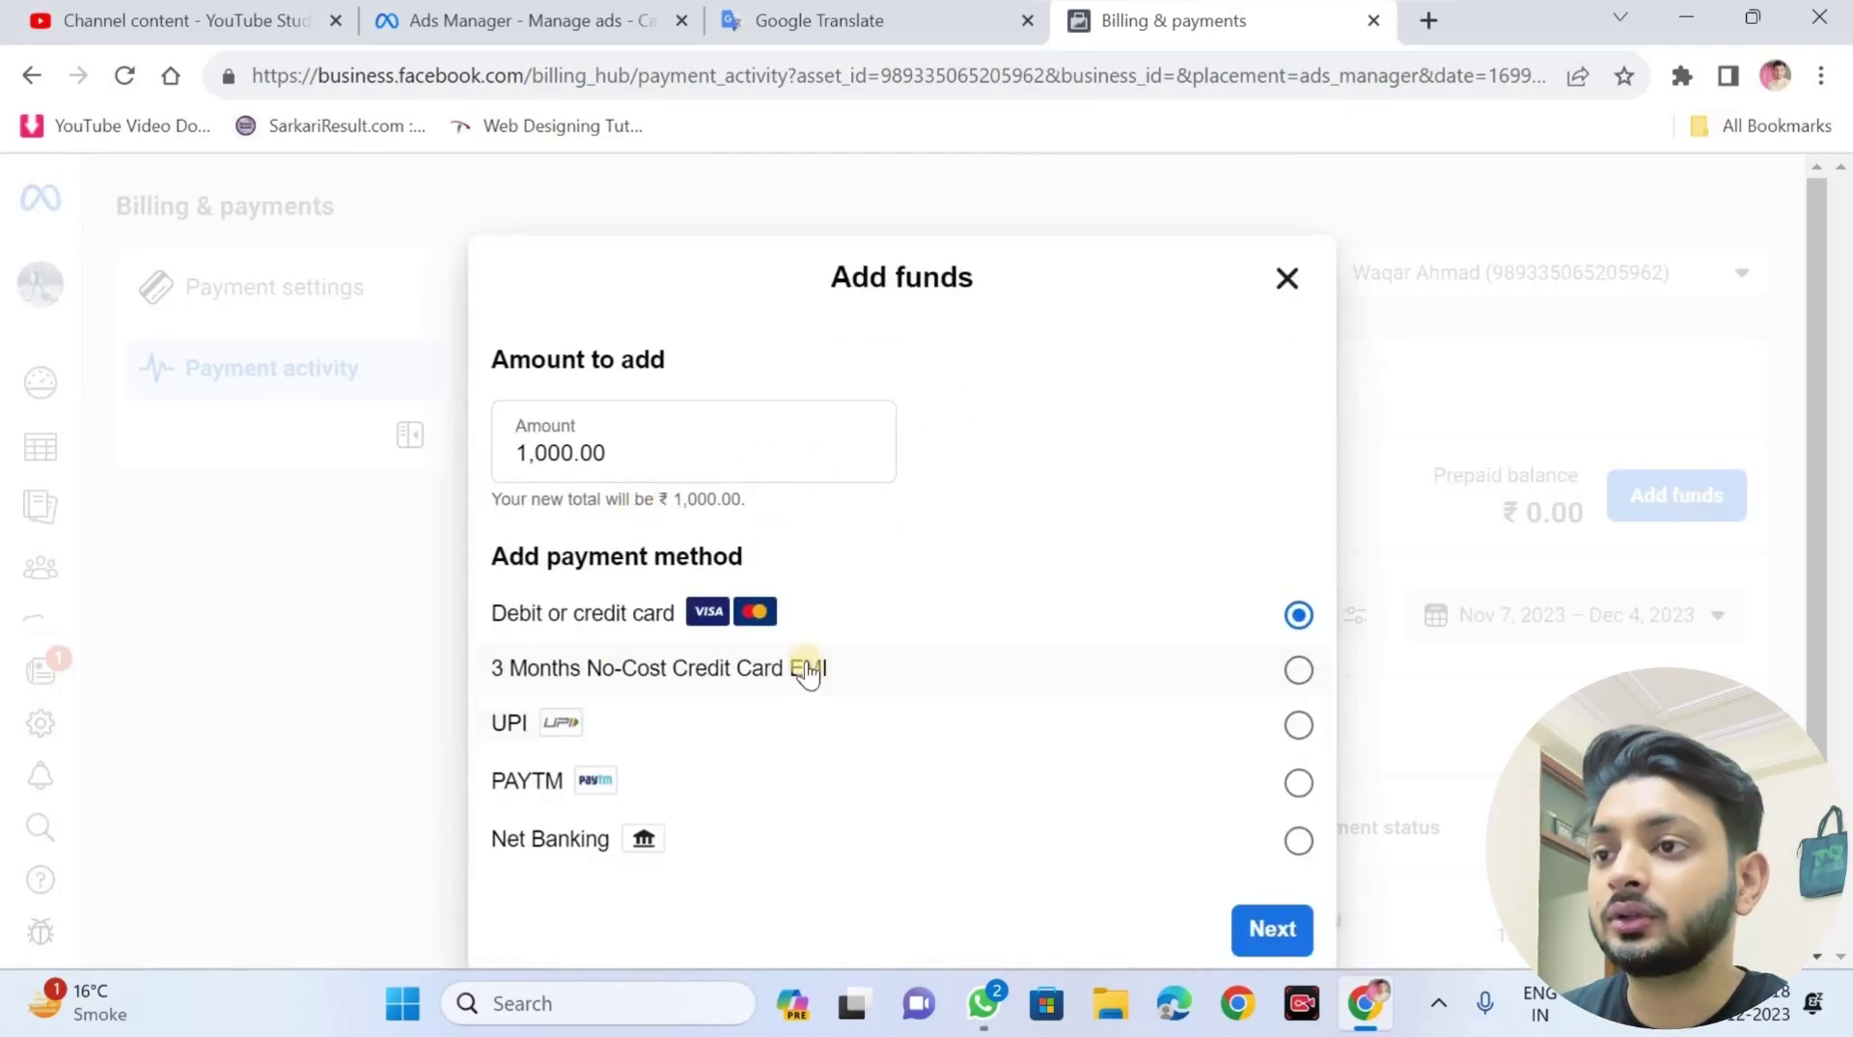
{"action": "left_click", "coordinate": [1288, 280]}
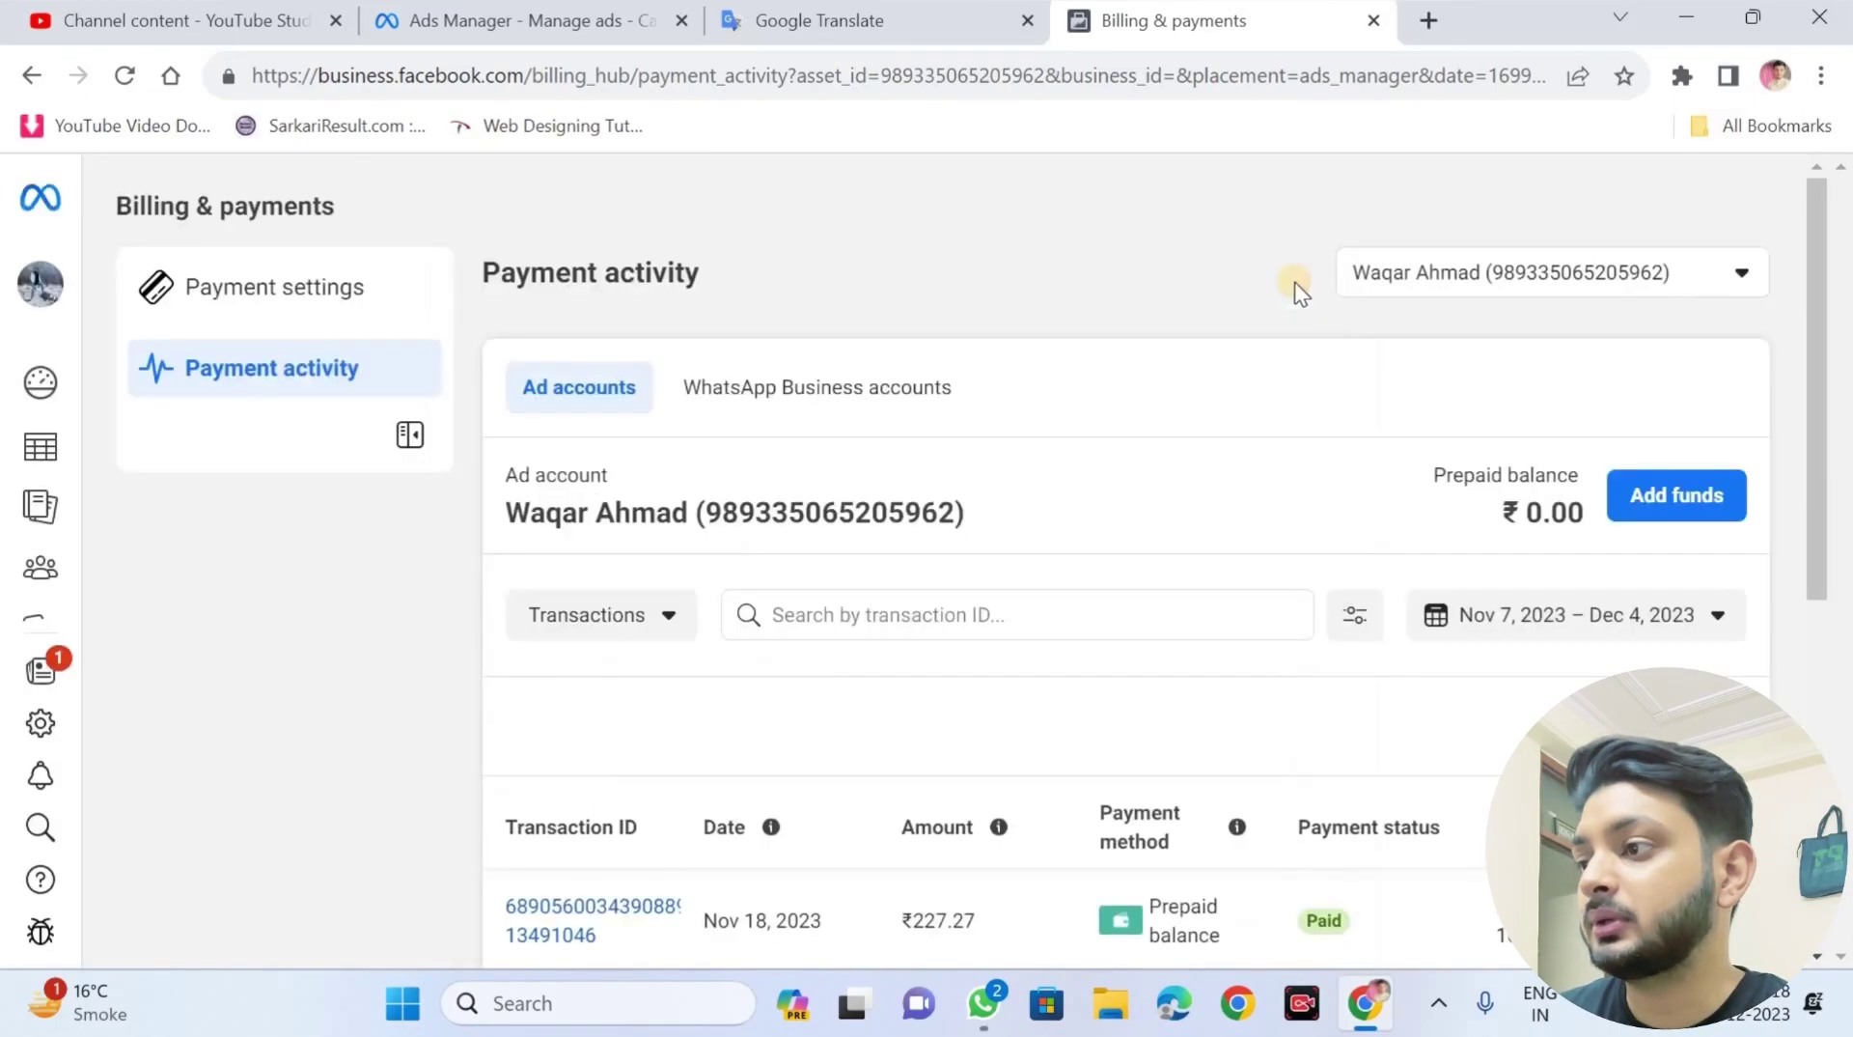
Step: Start a new campaign from the Campaigns page with the Auction buying type and the Leads objective
{"action": "left_click", "coordinate": [55, 442]}
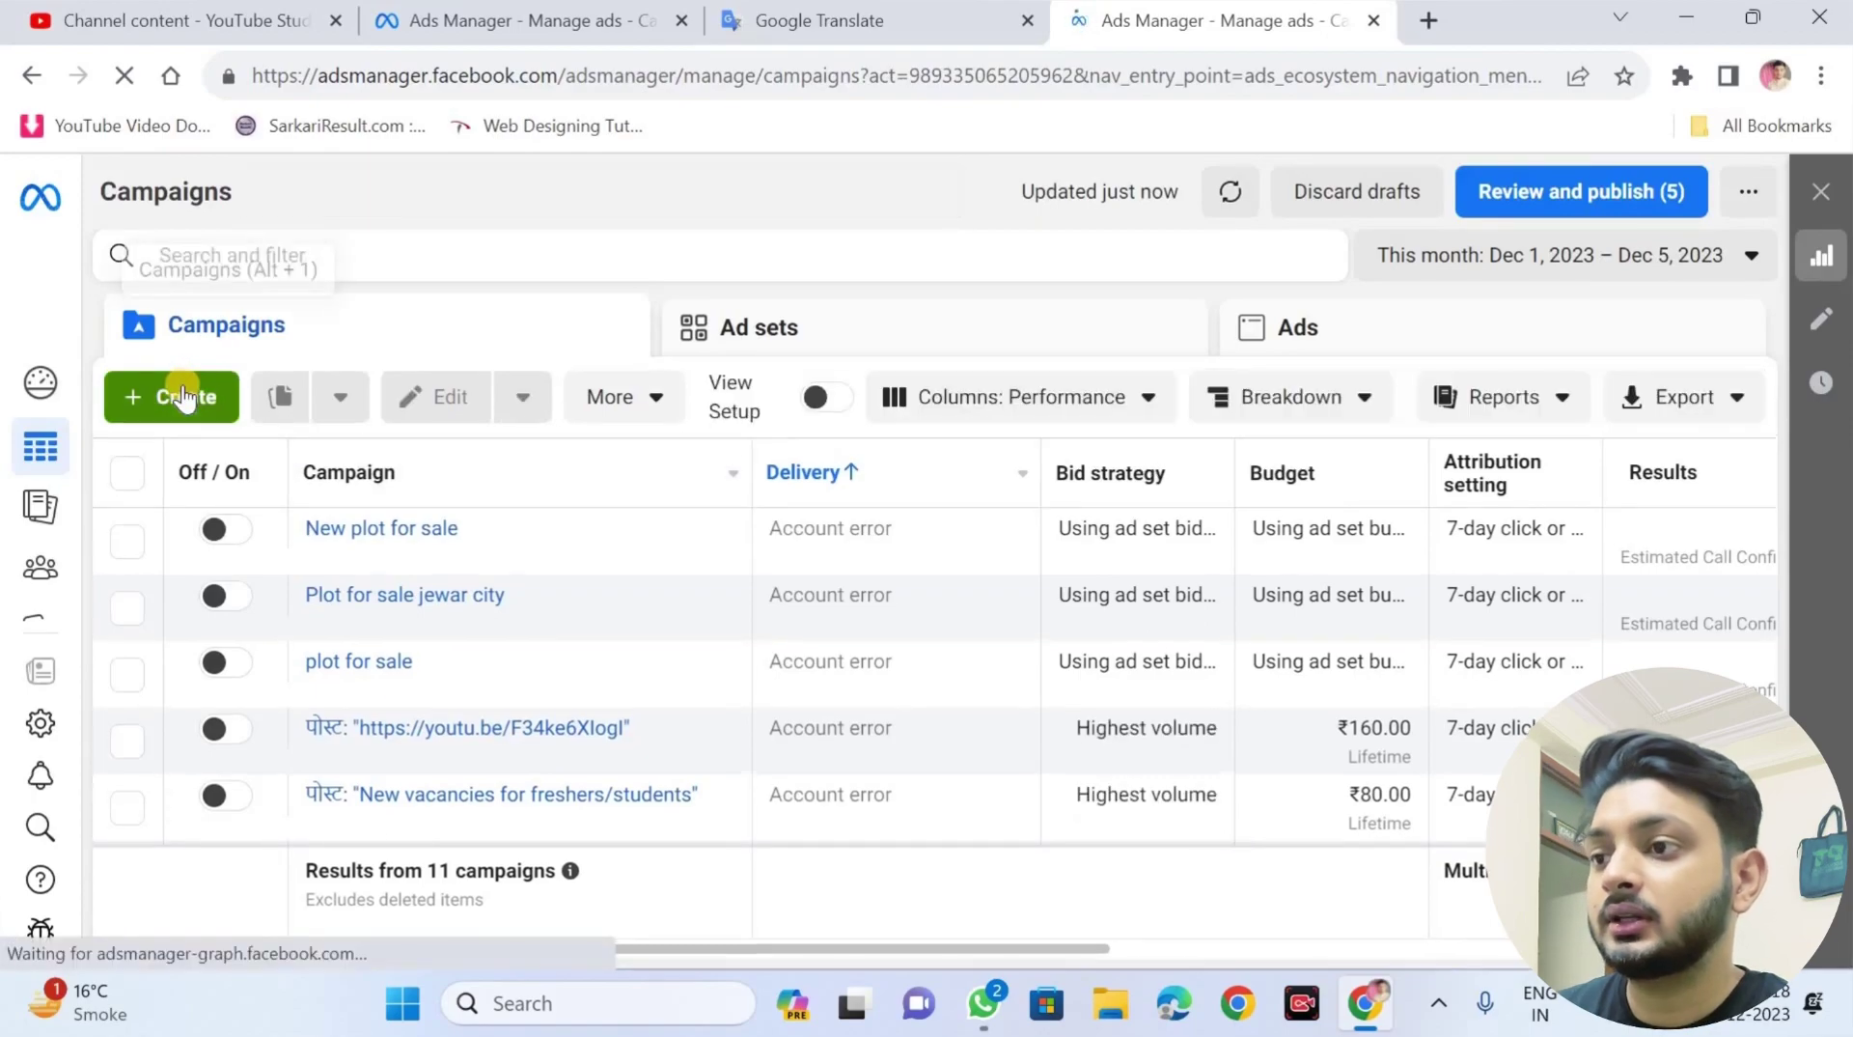
{"action": "left_click", "coordinate": [183, 394]}
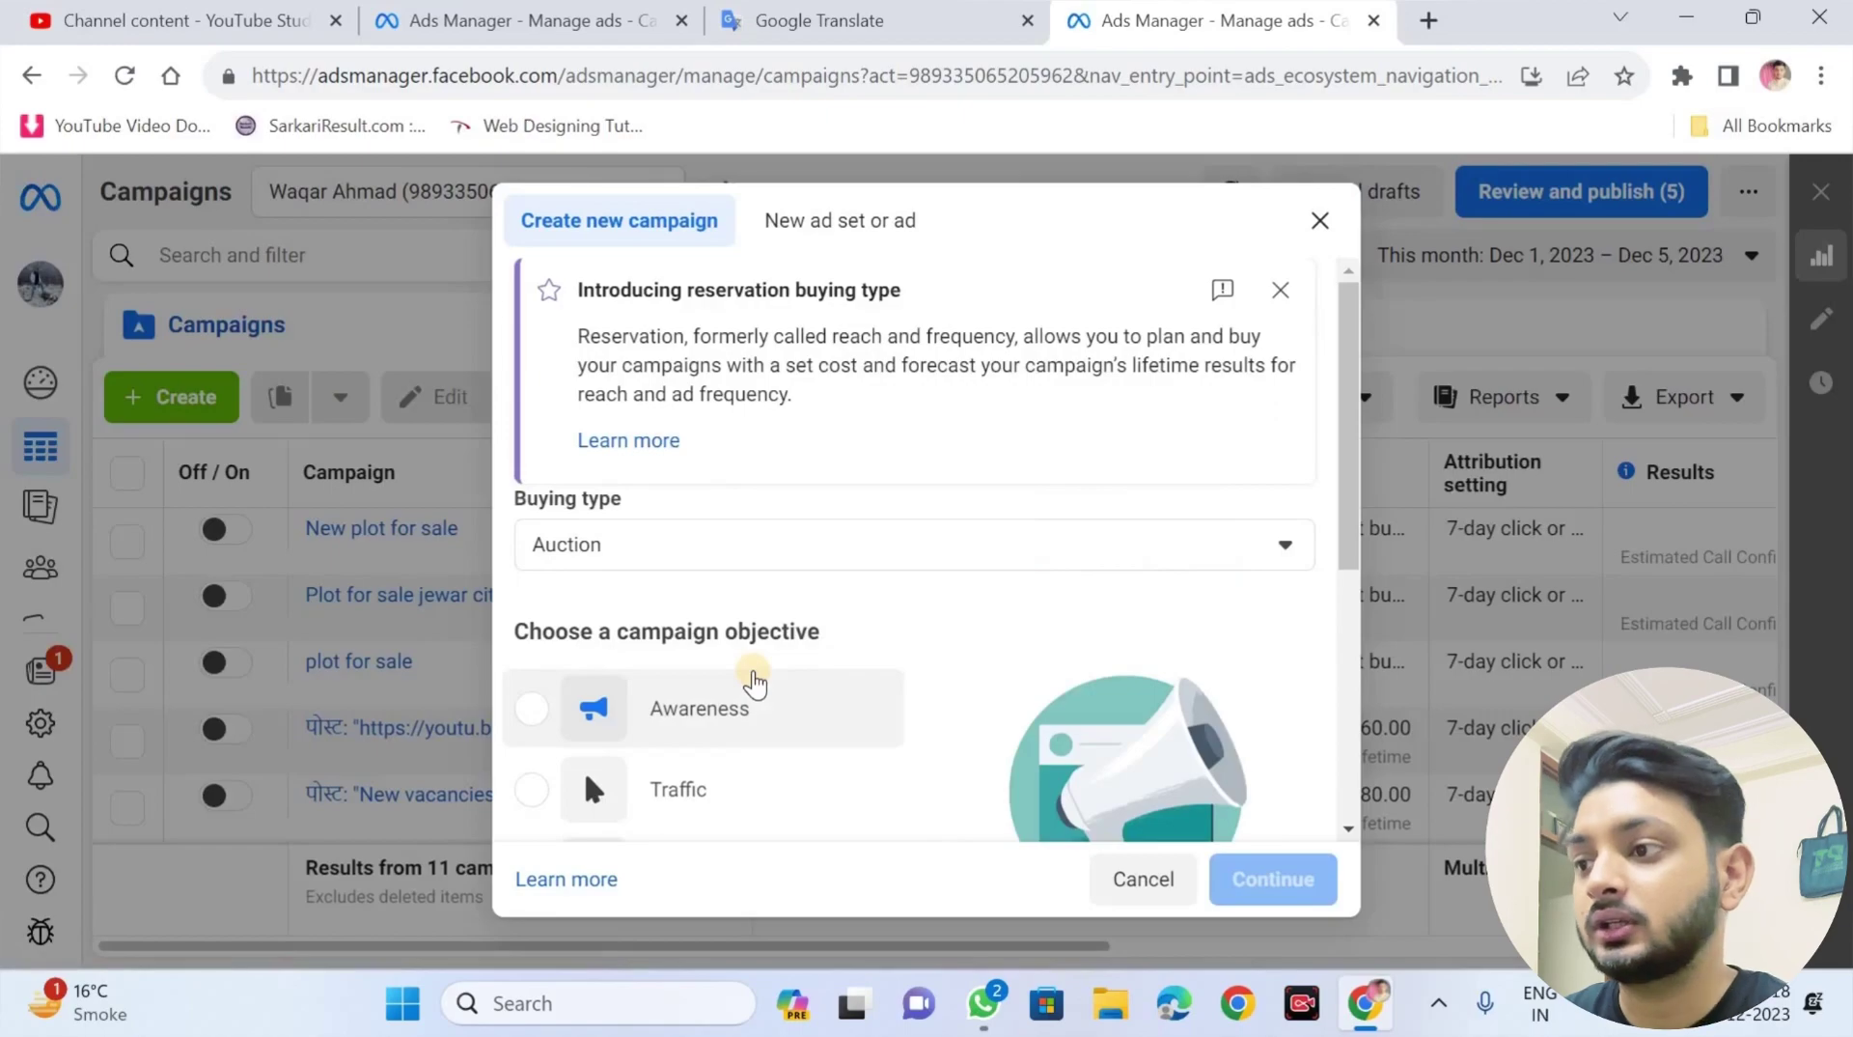
{"action": "scroll", "coordinate": [753, 682], "scroll_direction": "down", "scroll_amount": 4}
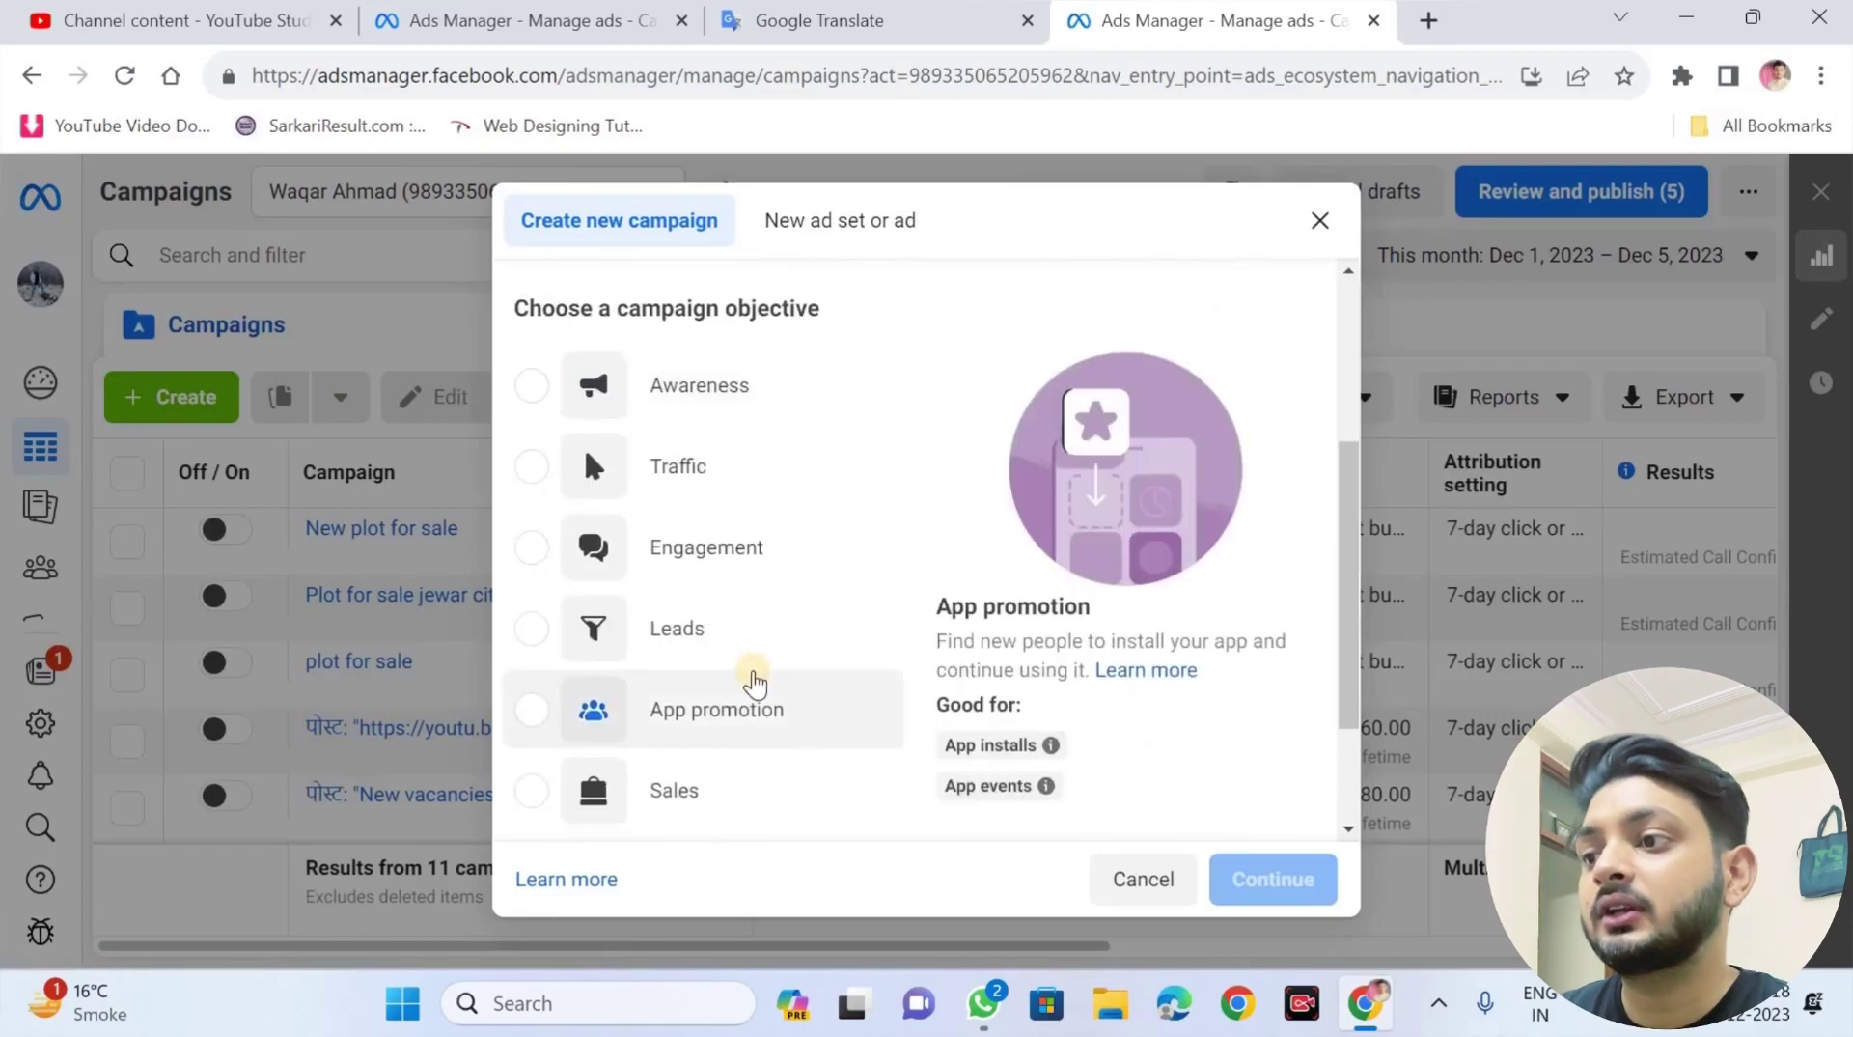
{"action": "mouse_move", "coordinate": [746, 446]}
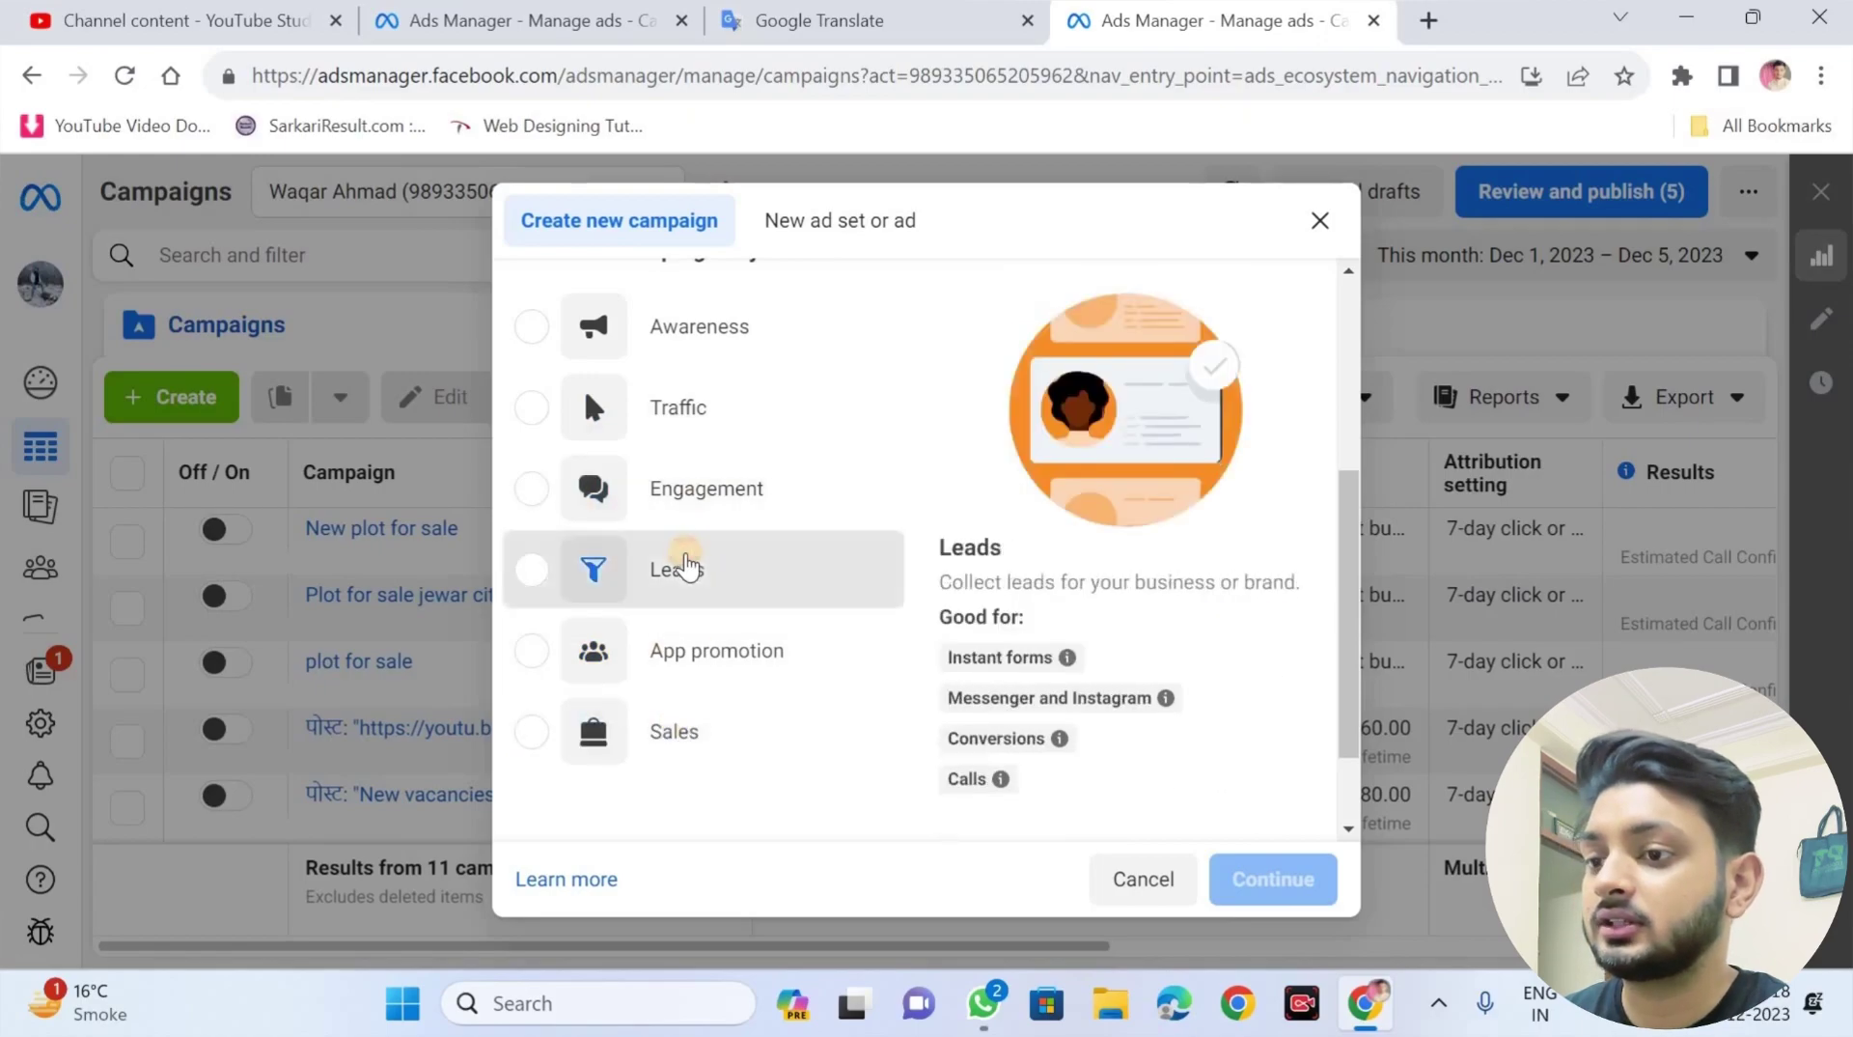
{"action": "left_click", "coordinate": [686, 564]}
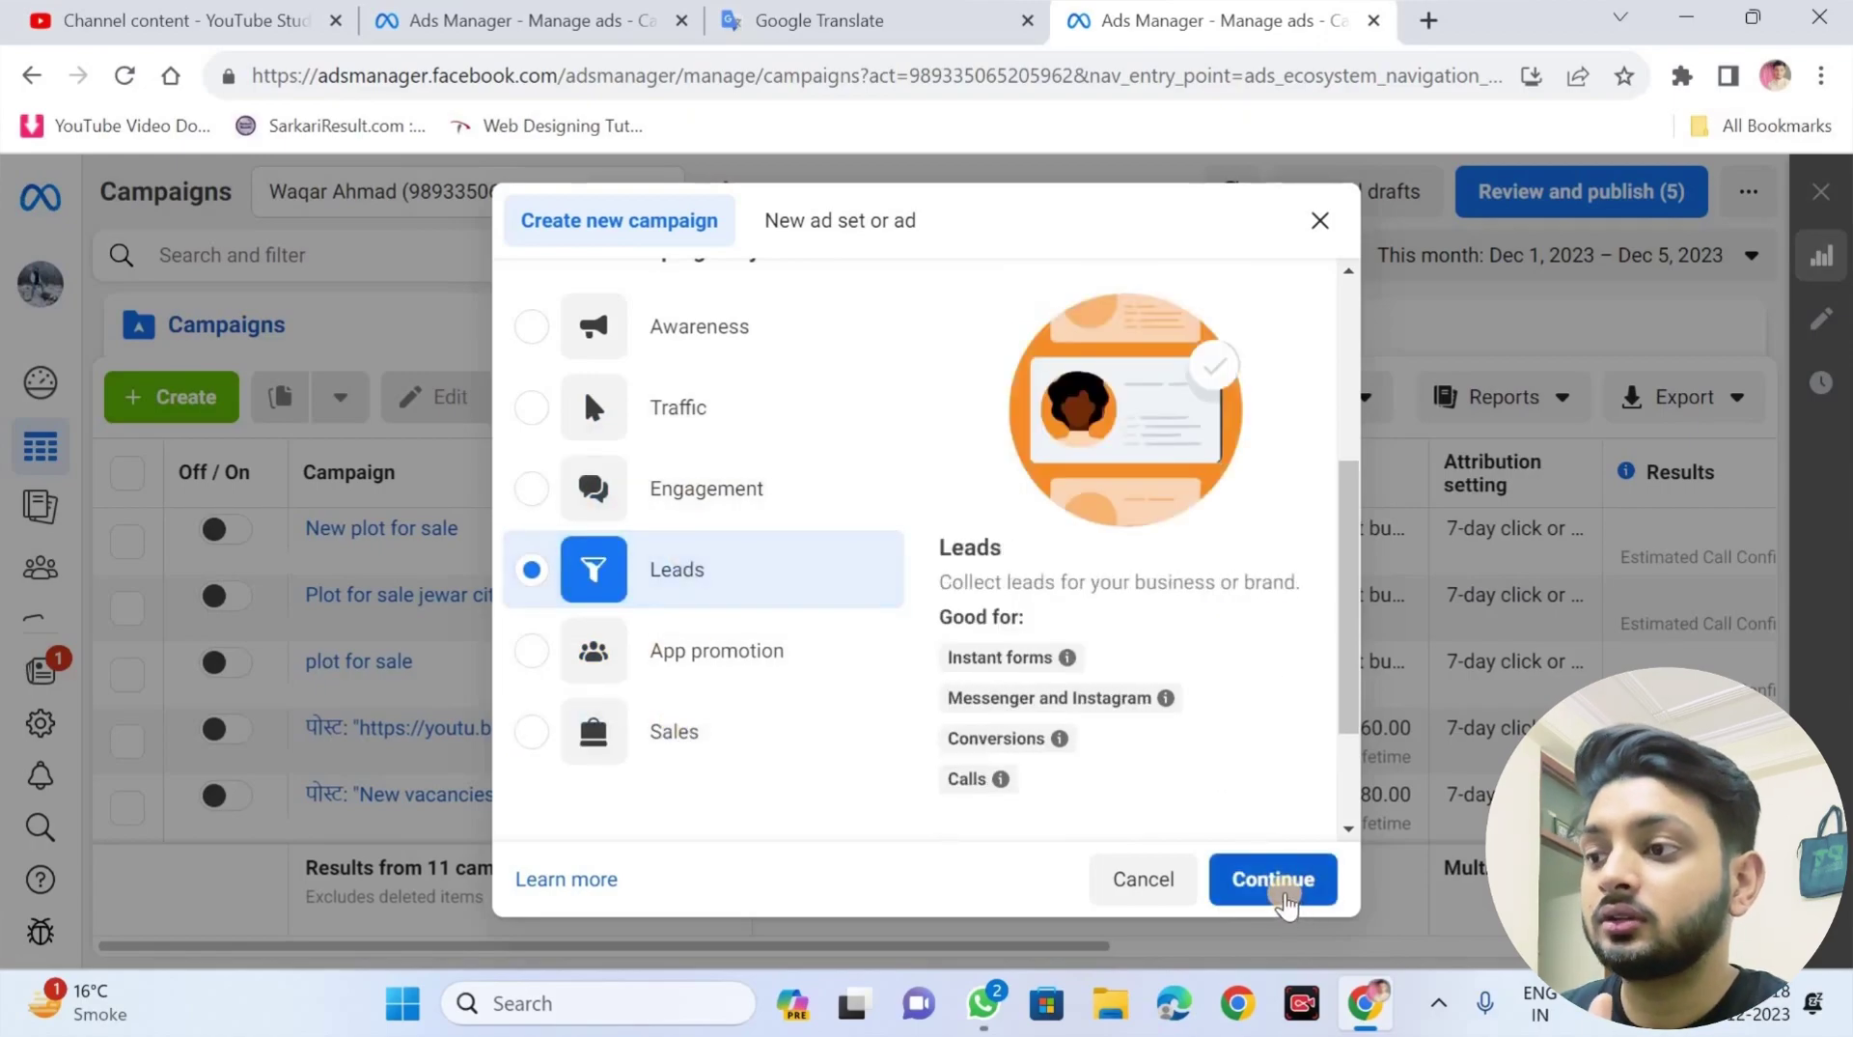
{"action": "left_click", "coordinate": [1284, 893]}
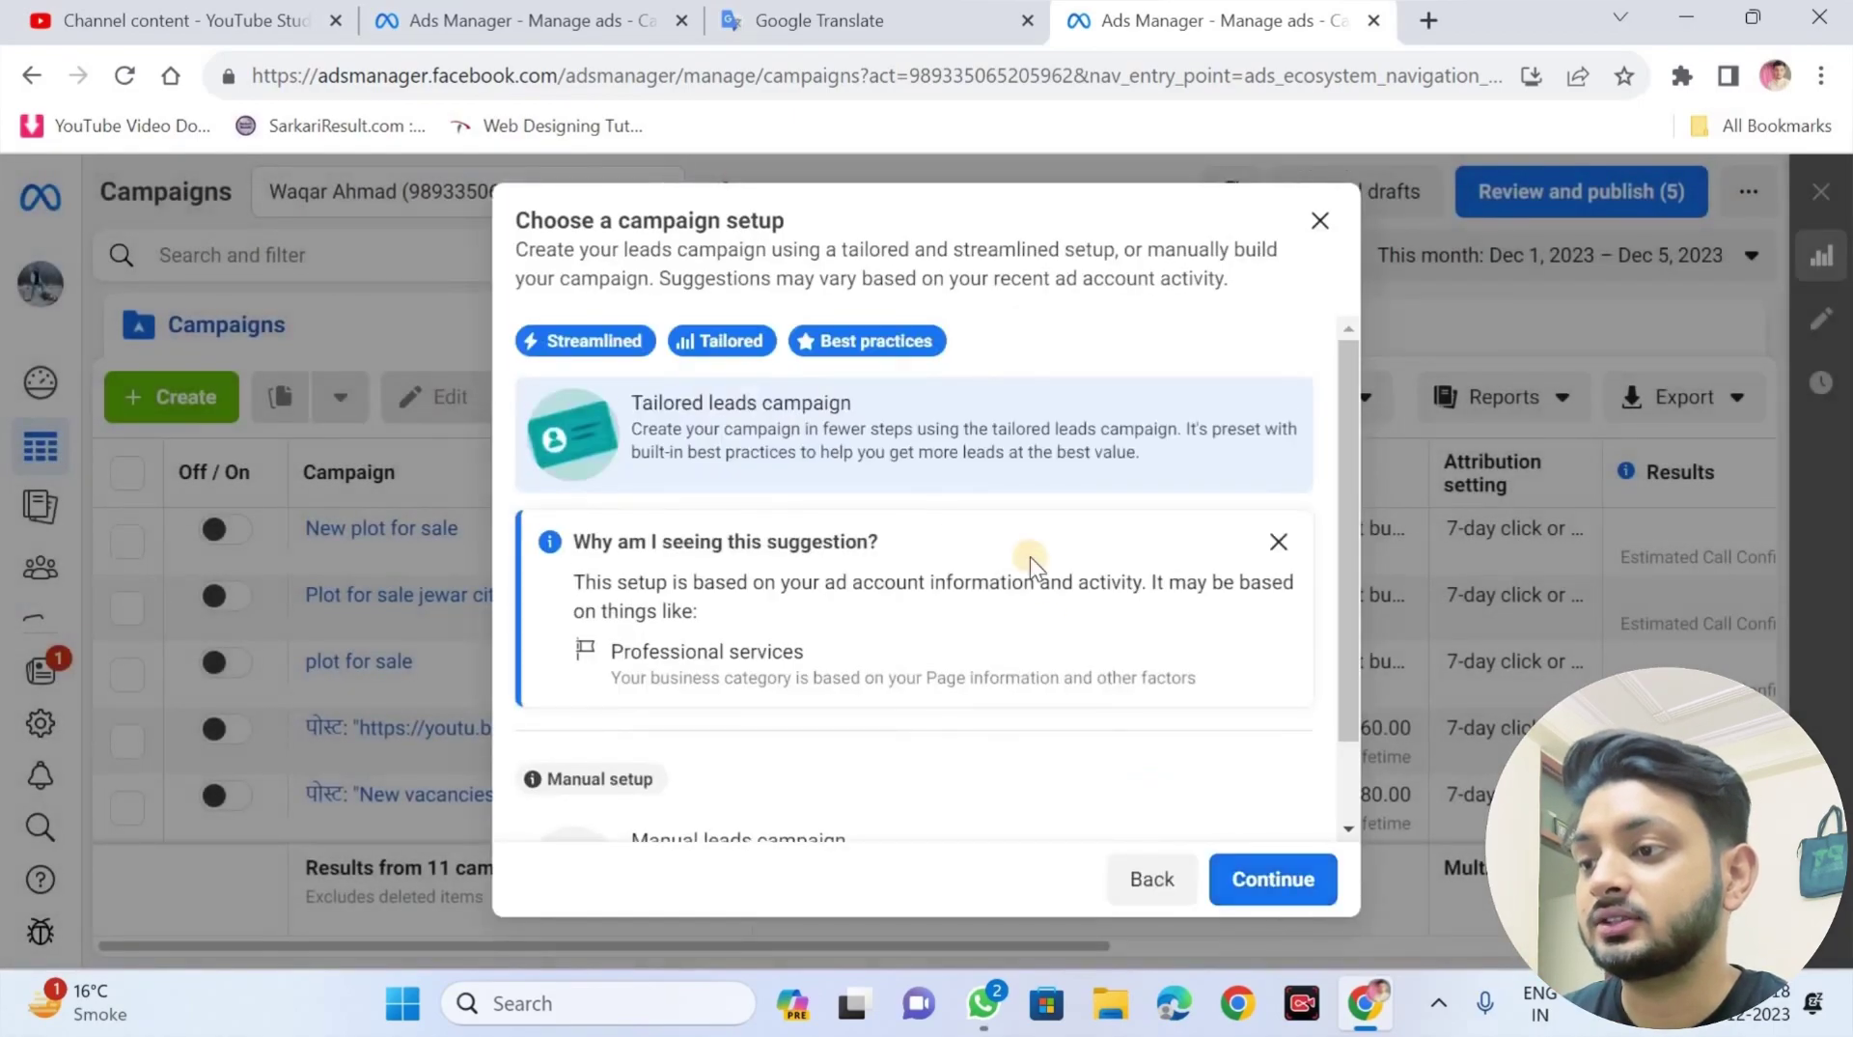
Step: Choose the Manual leads campaign setup for the new campaign and continue to its draft
{"action": "scroll", "coordinate": [1029, 558], "scroll_direction": "down", "scroll_amount": 1}
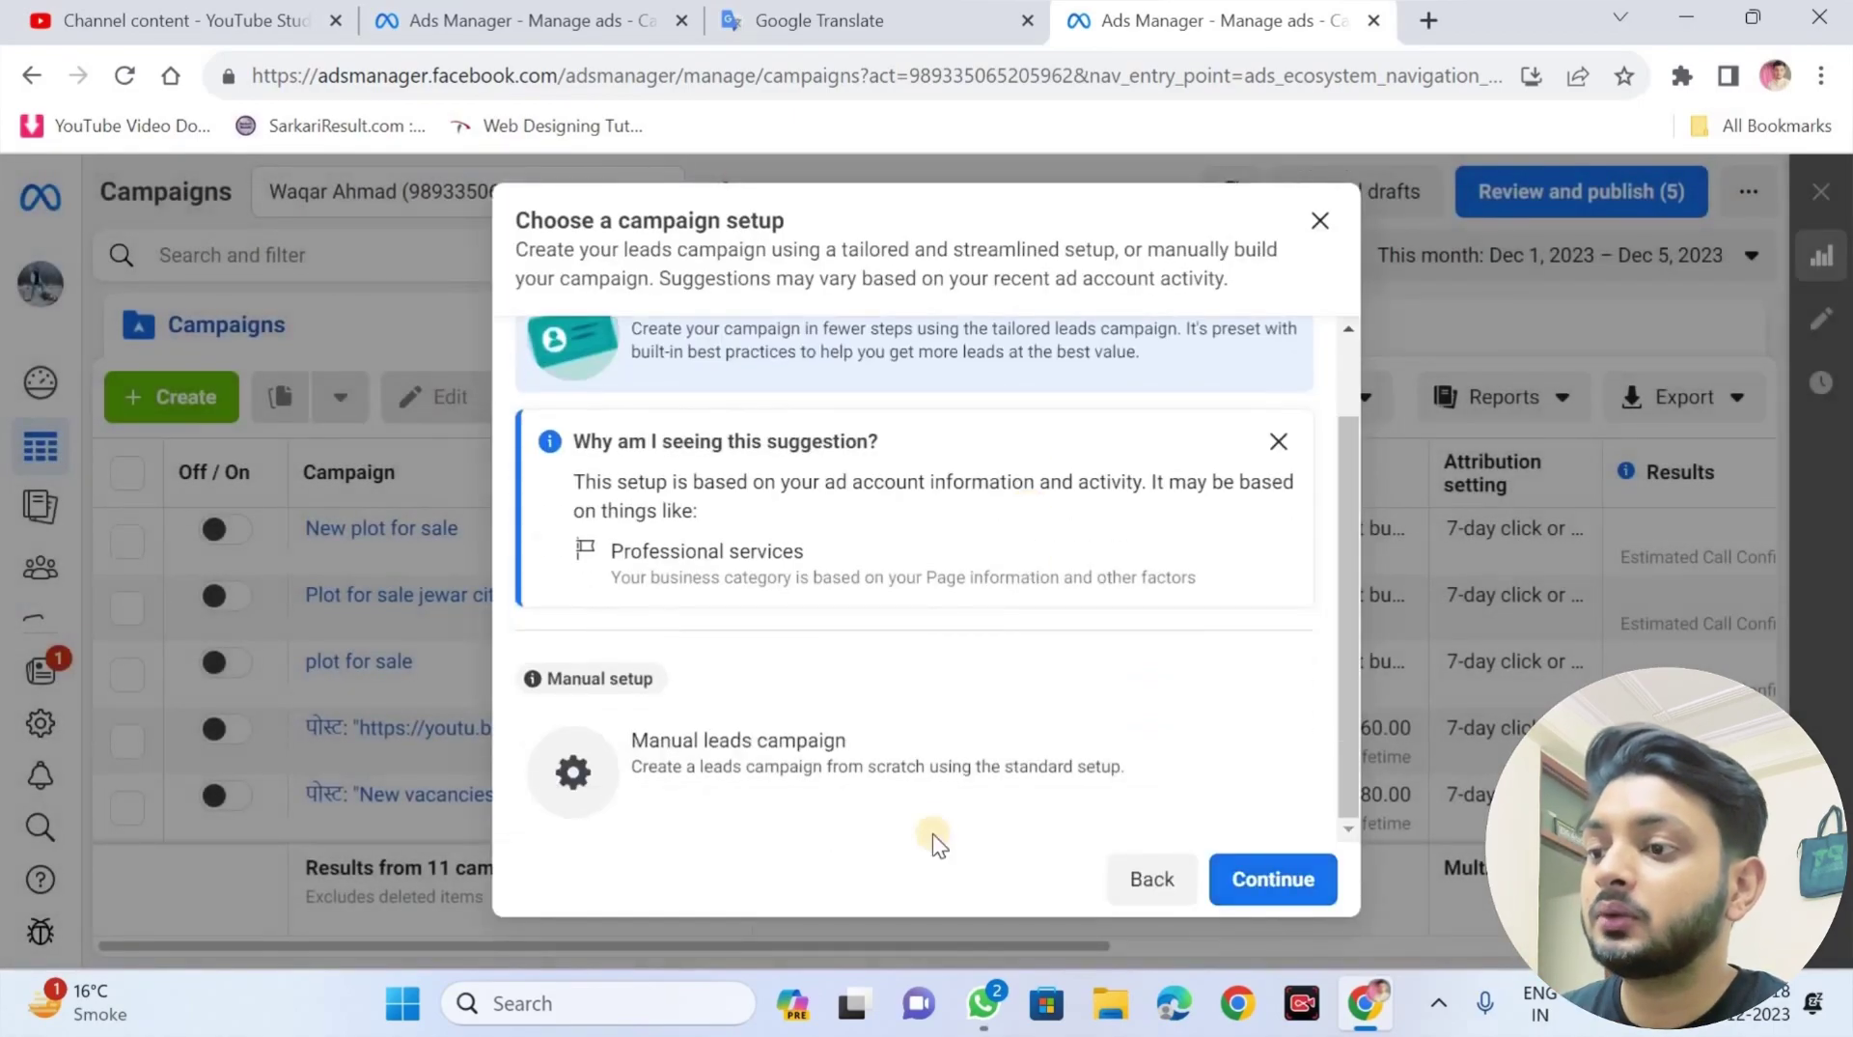
{"action": "left_click", "coordinate": [789, 768]}
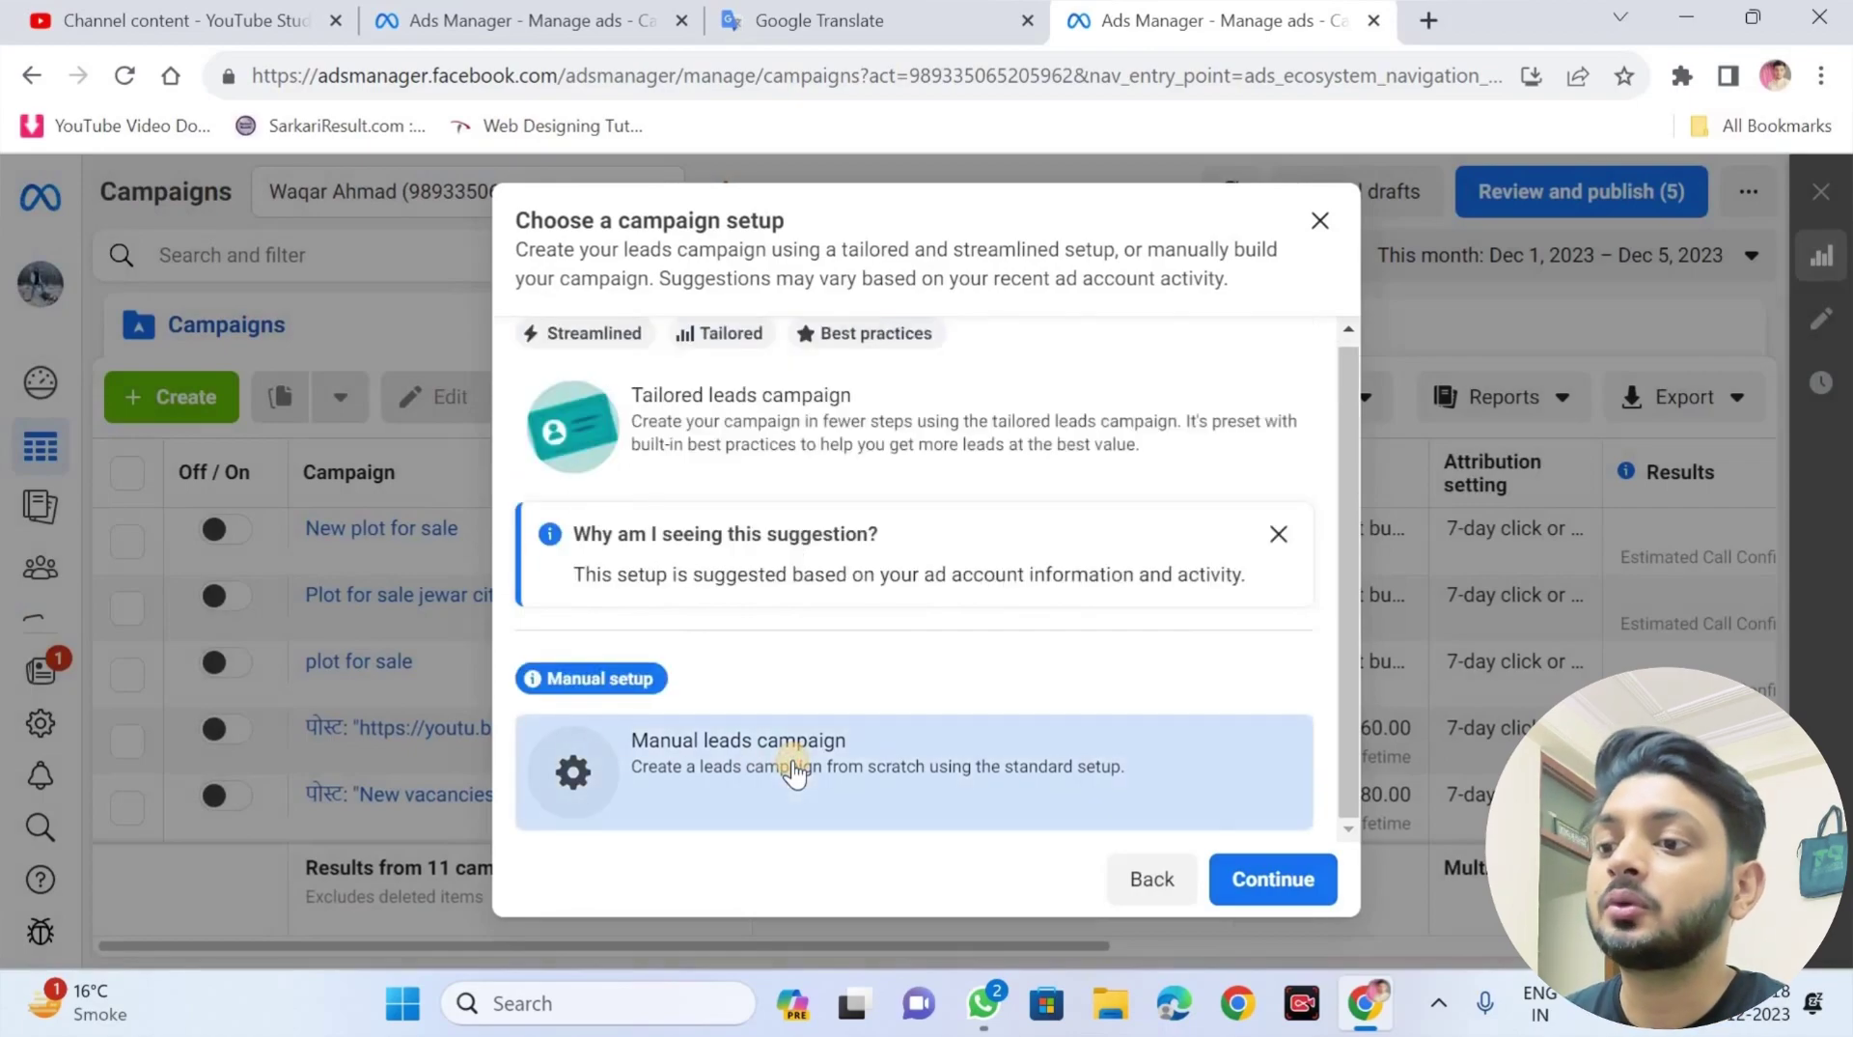
{"action": "left_click", "coordinate": [1311, 883]}
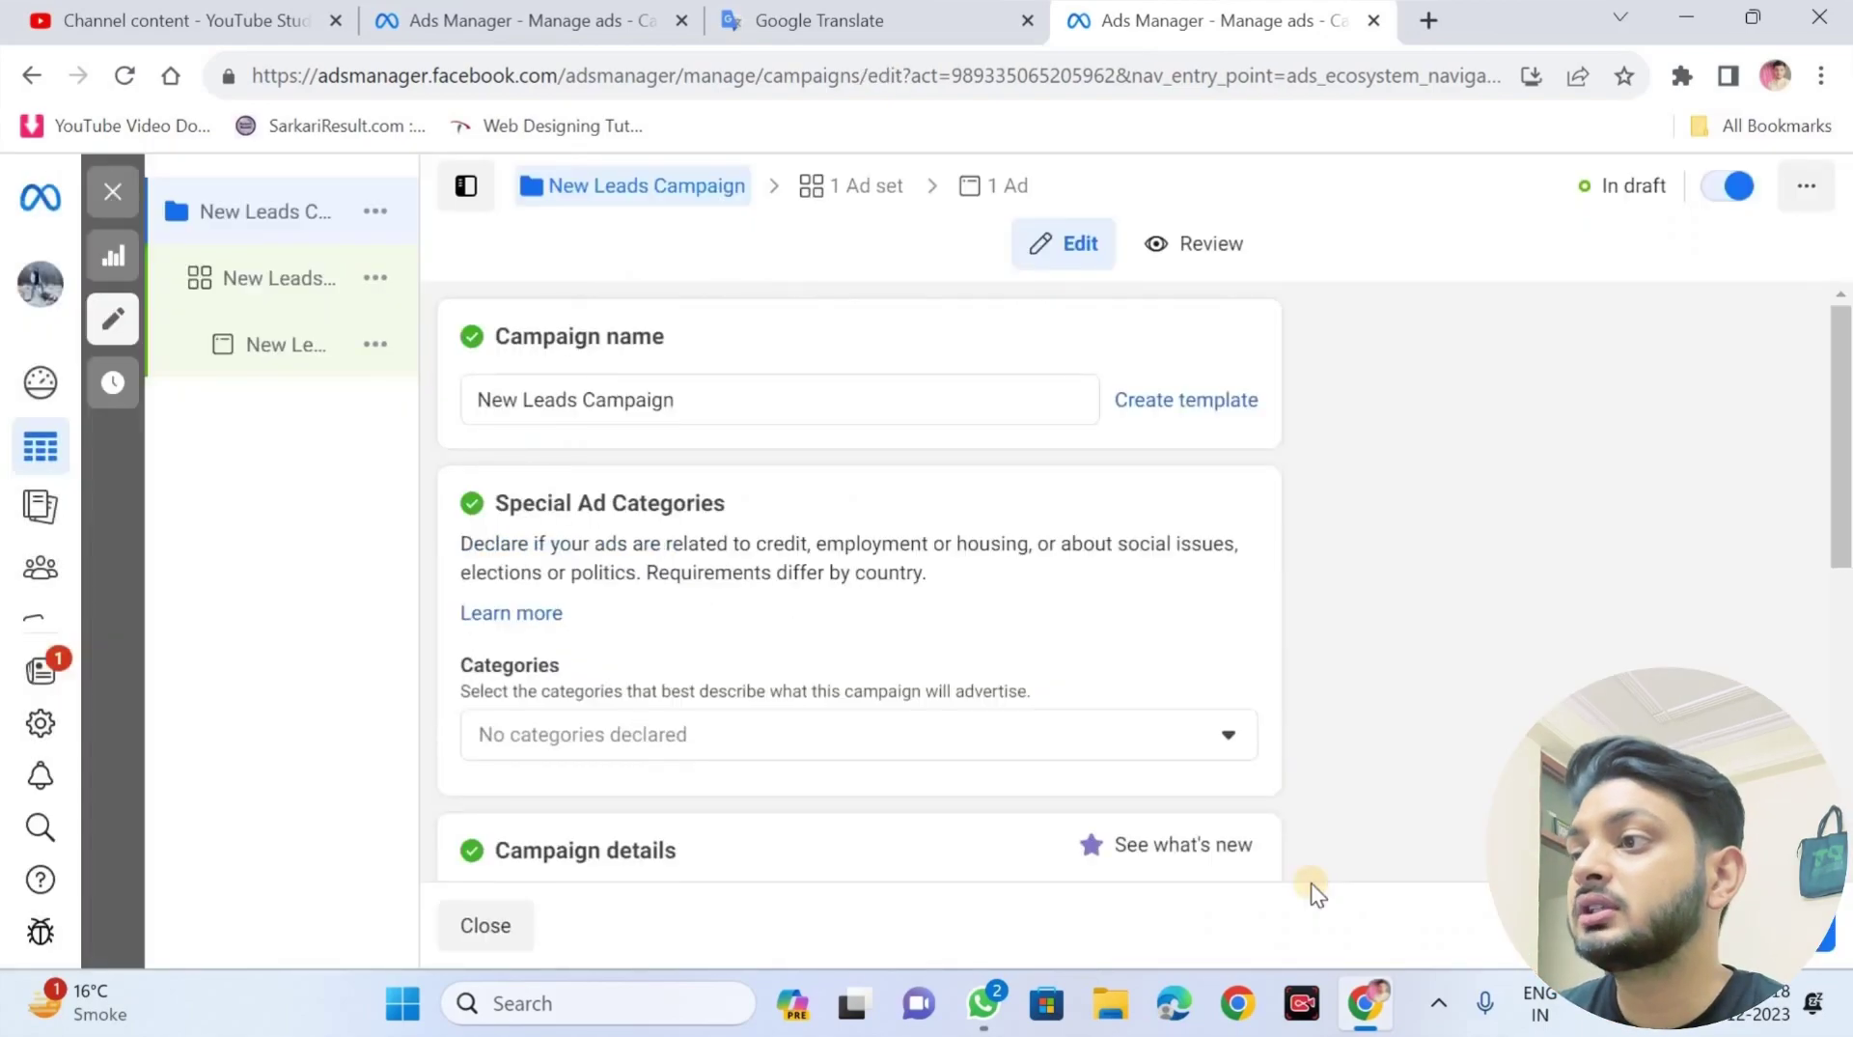
Step: Name the campaign "jewar plot sale" and proceed to its ad set settings
{"action": "mouse_move", "coordinate": [235, 194]}
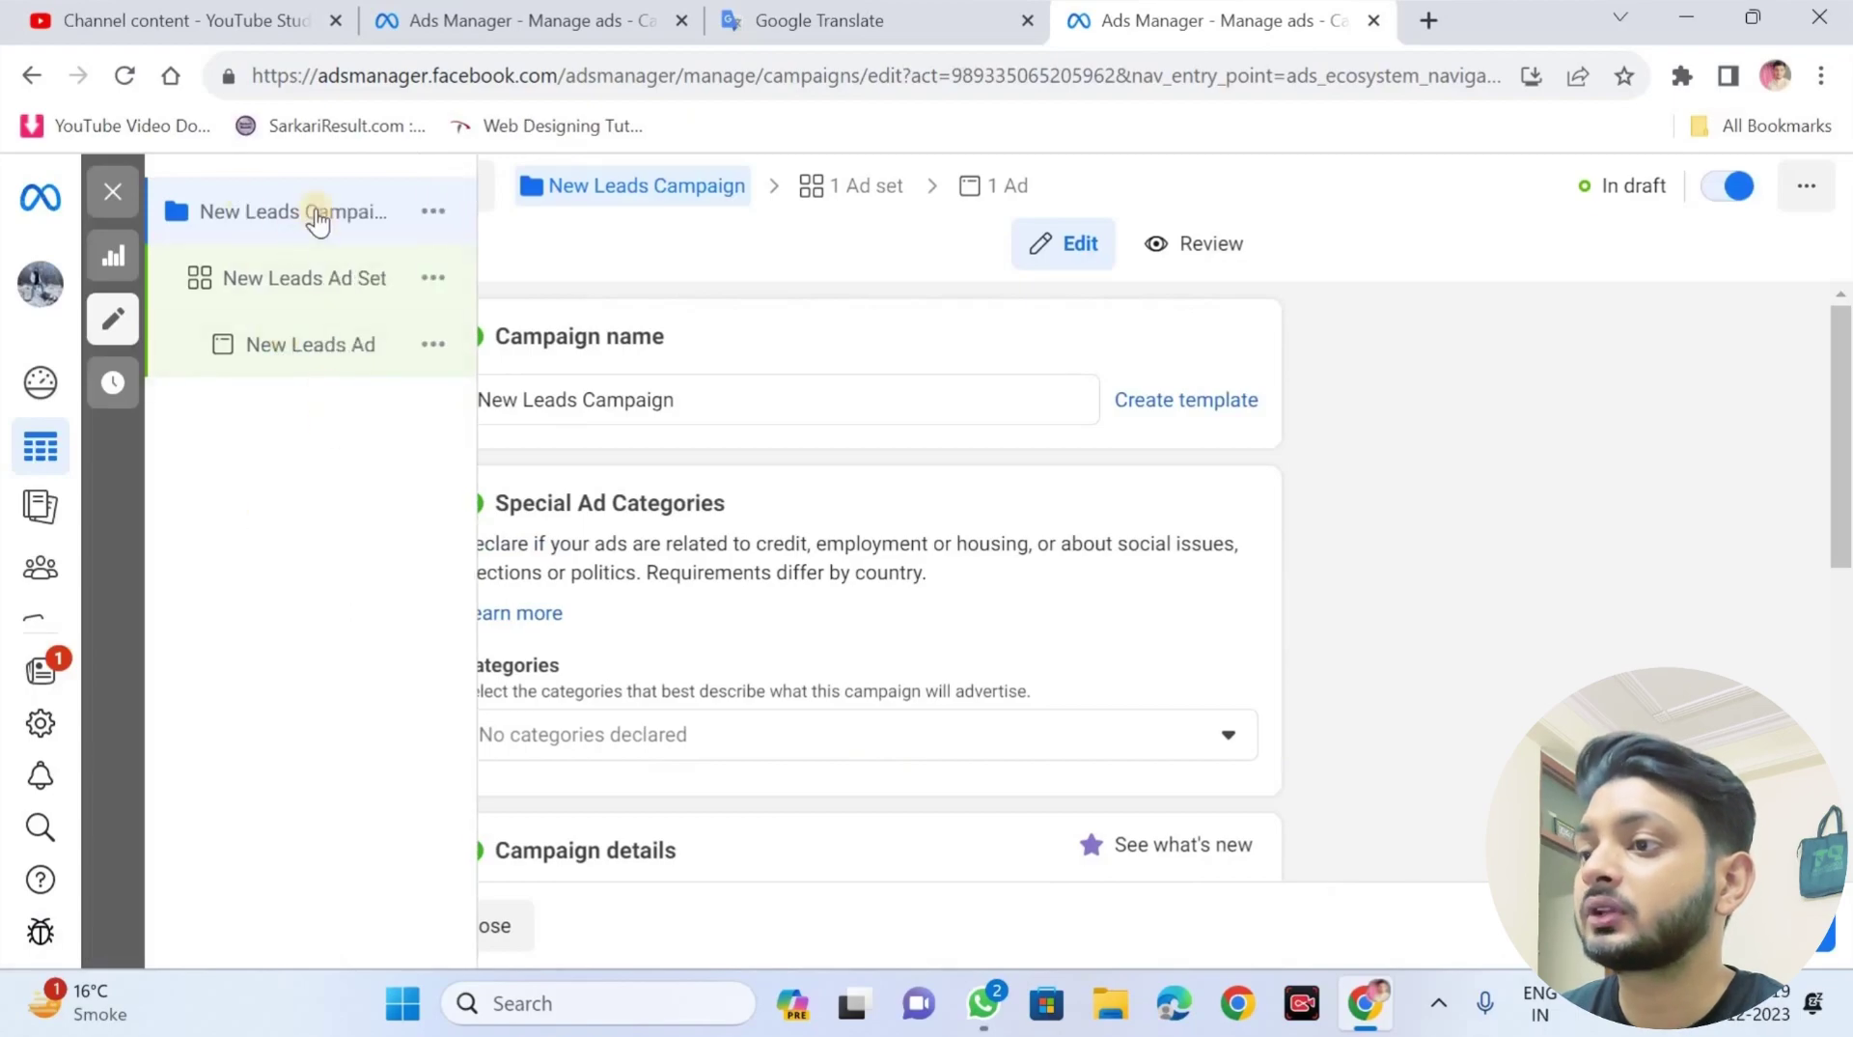
{"action": "triple_click", "coordinate": [726, 391]}
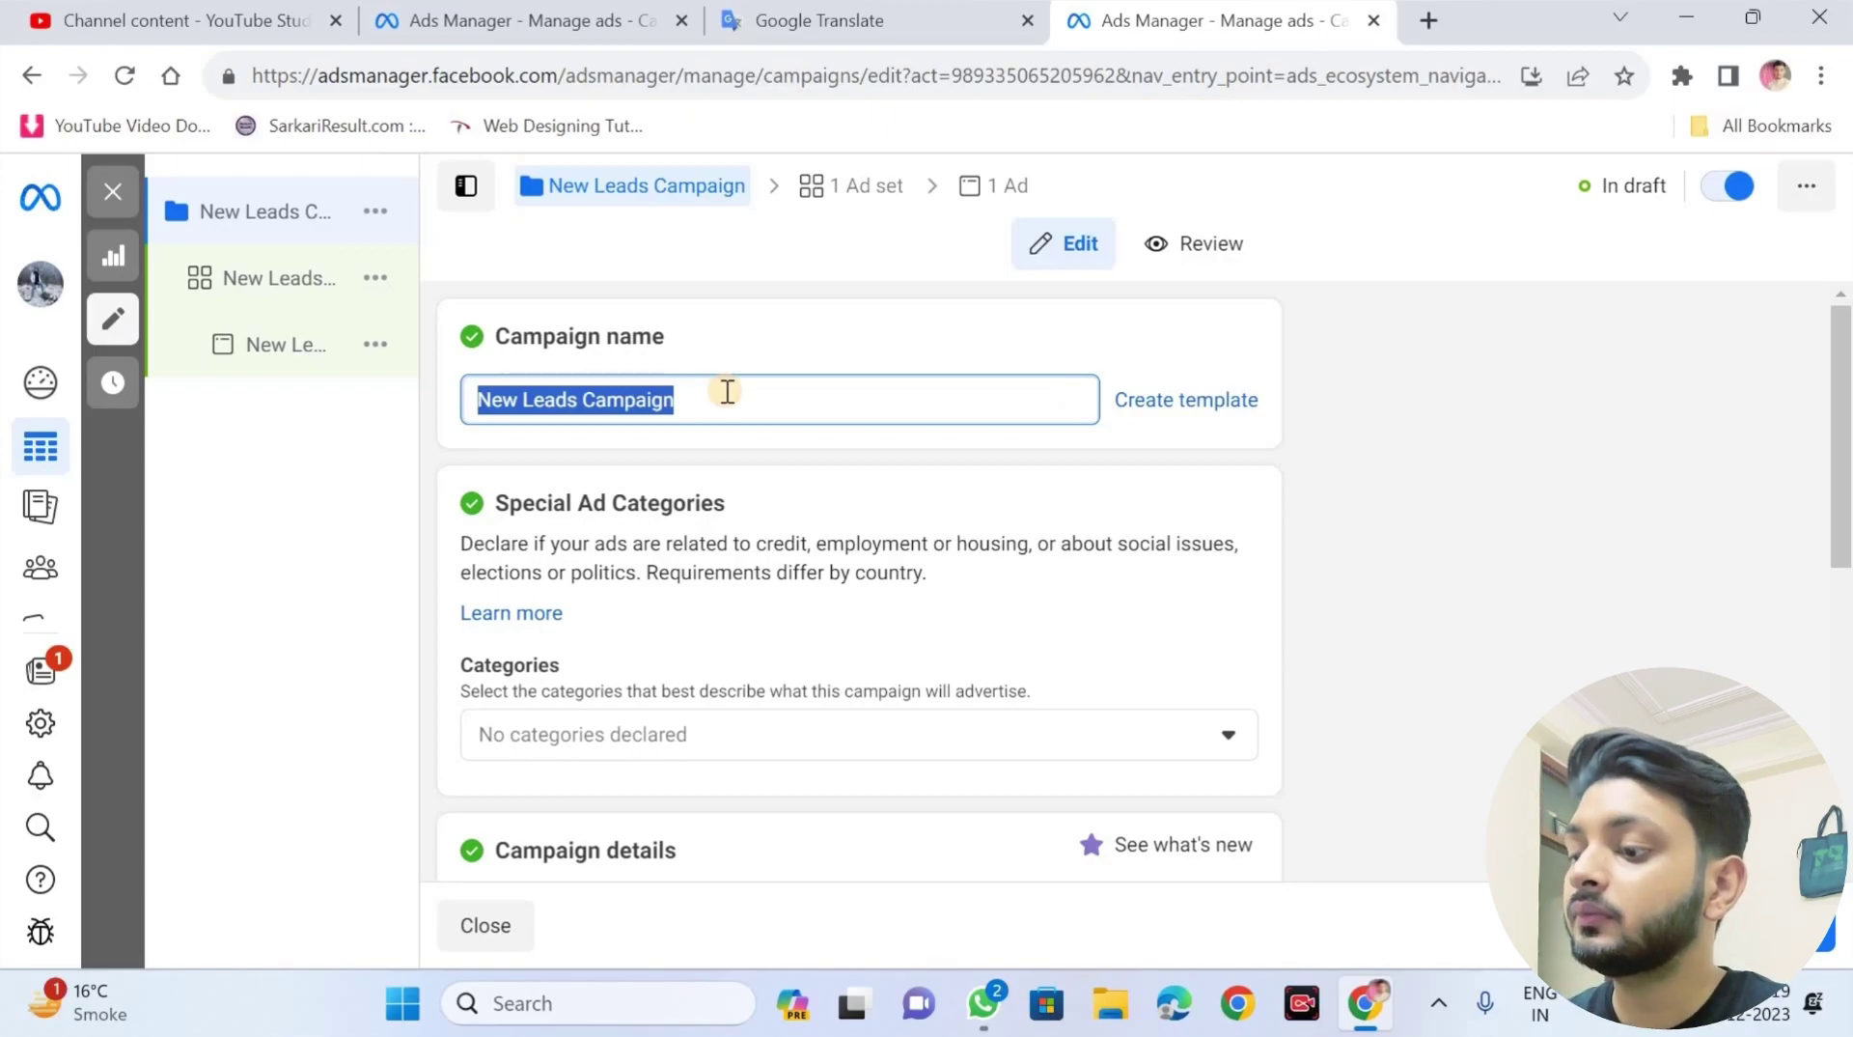
{"action": "type", "text": "jew"}
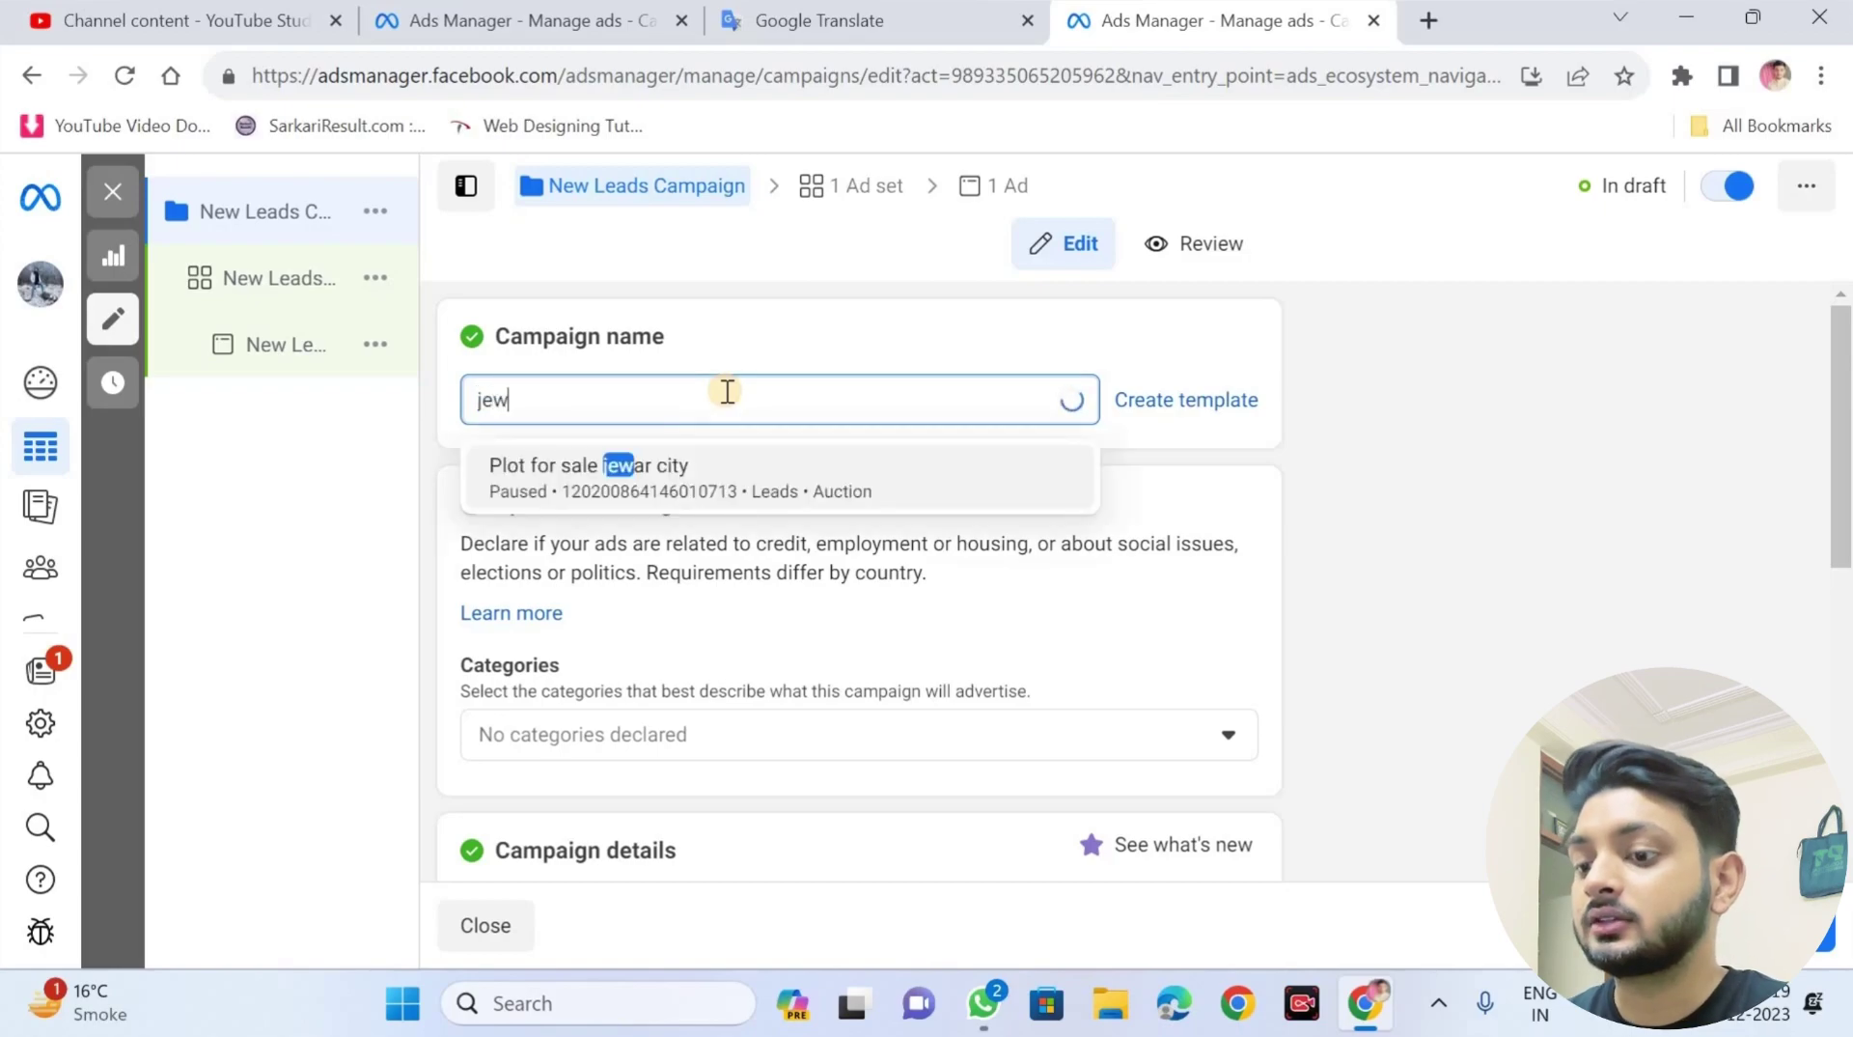
{"action": "type", "text": "ar plo"}
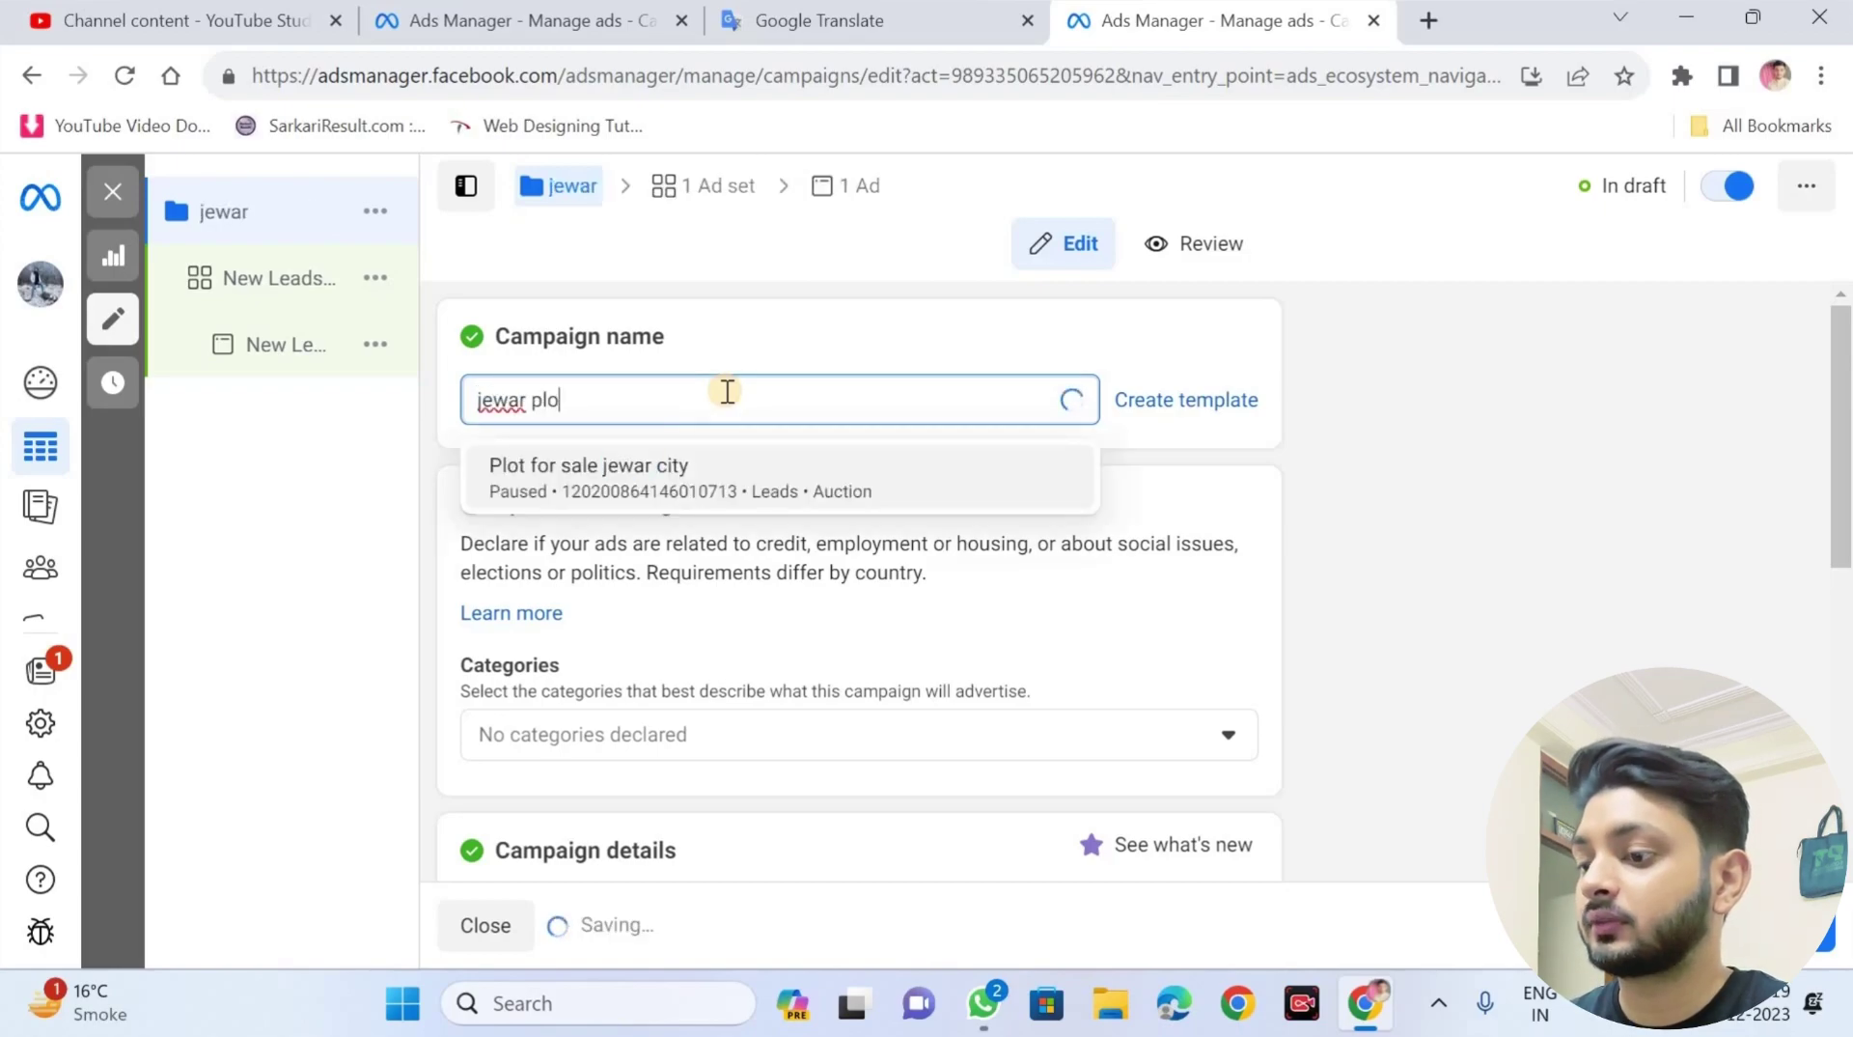
{"action": "type", "text": "t sale"}
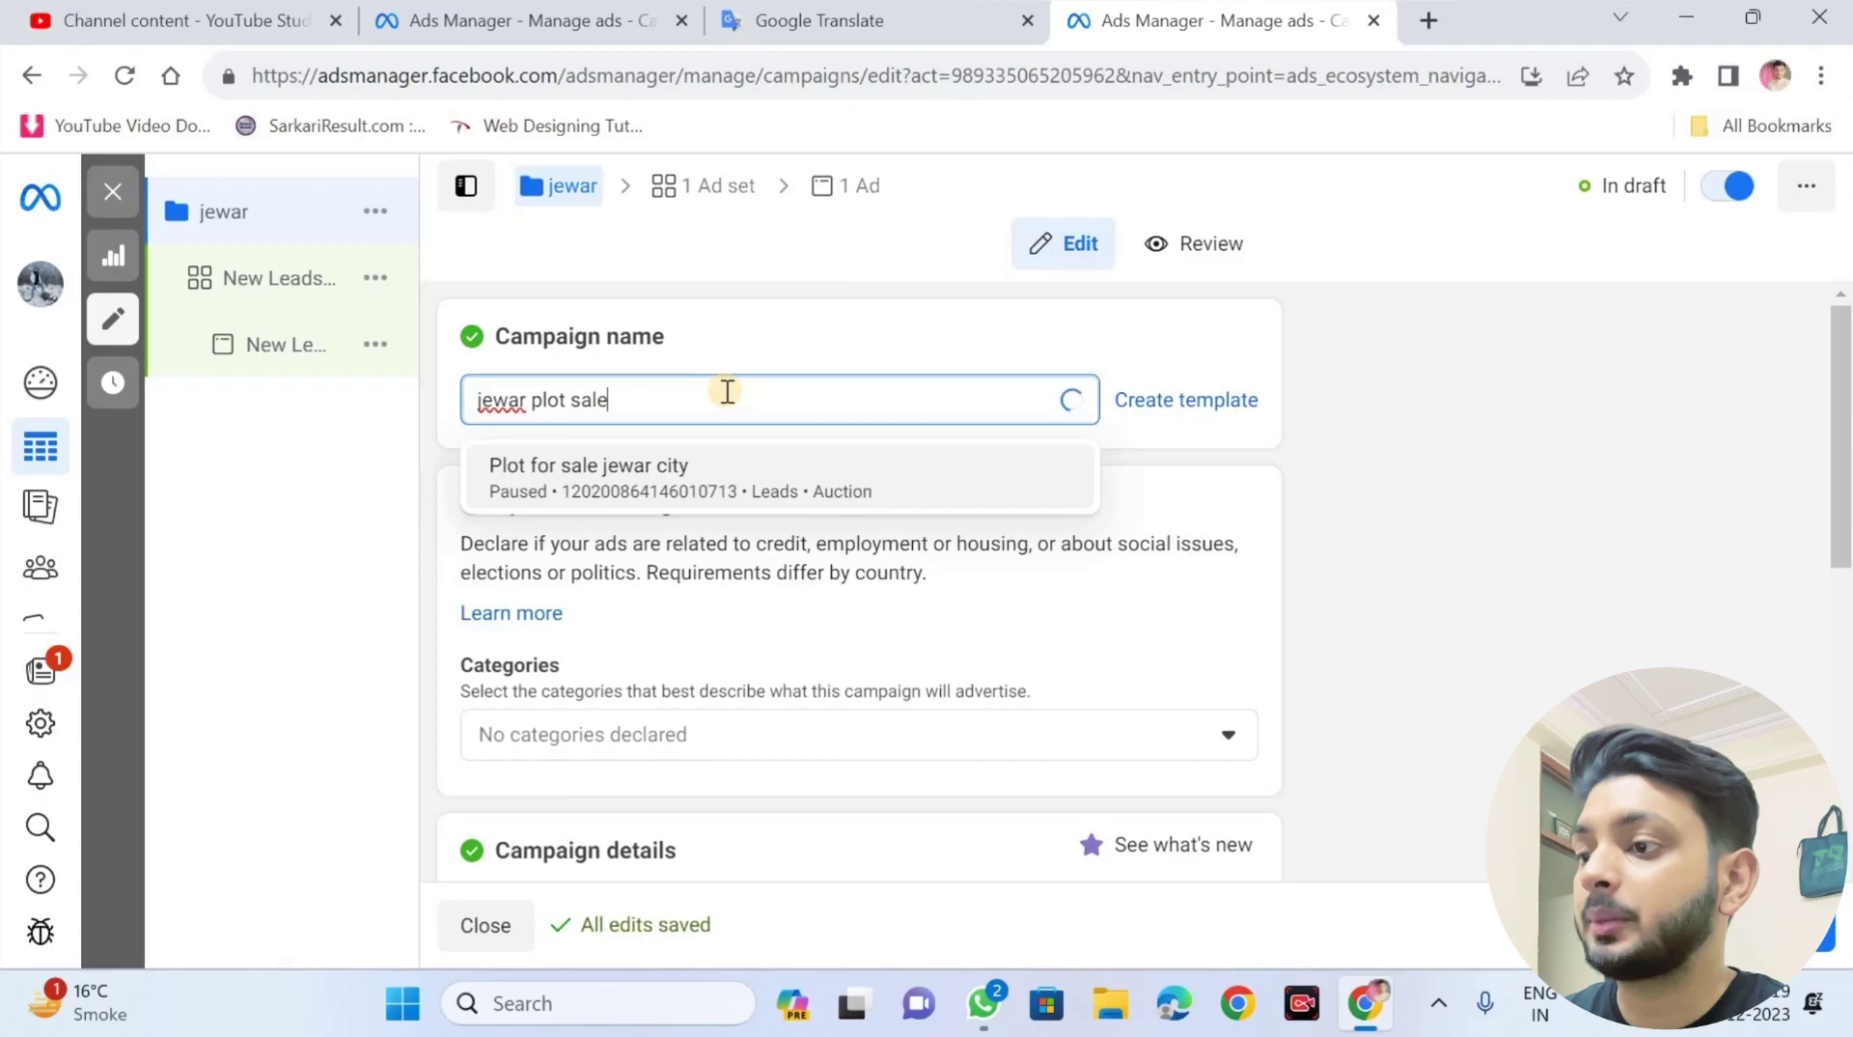
{"action": "left_click", "coordinate": [1378, 594]}
{"action": "scroll", "coordinate": [1378, 595], "scroll_direction": "down", "scroll_amount": 5}
{"action": "scroll", "coordinate": [1379, 595], "scroll_direction": "down", "scroll_amount": 2}
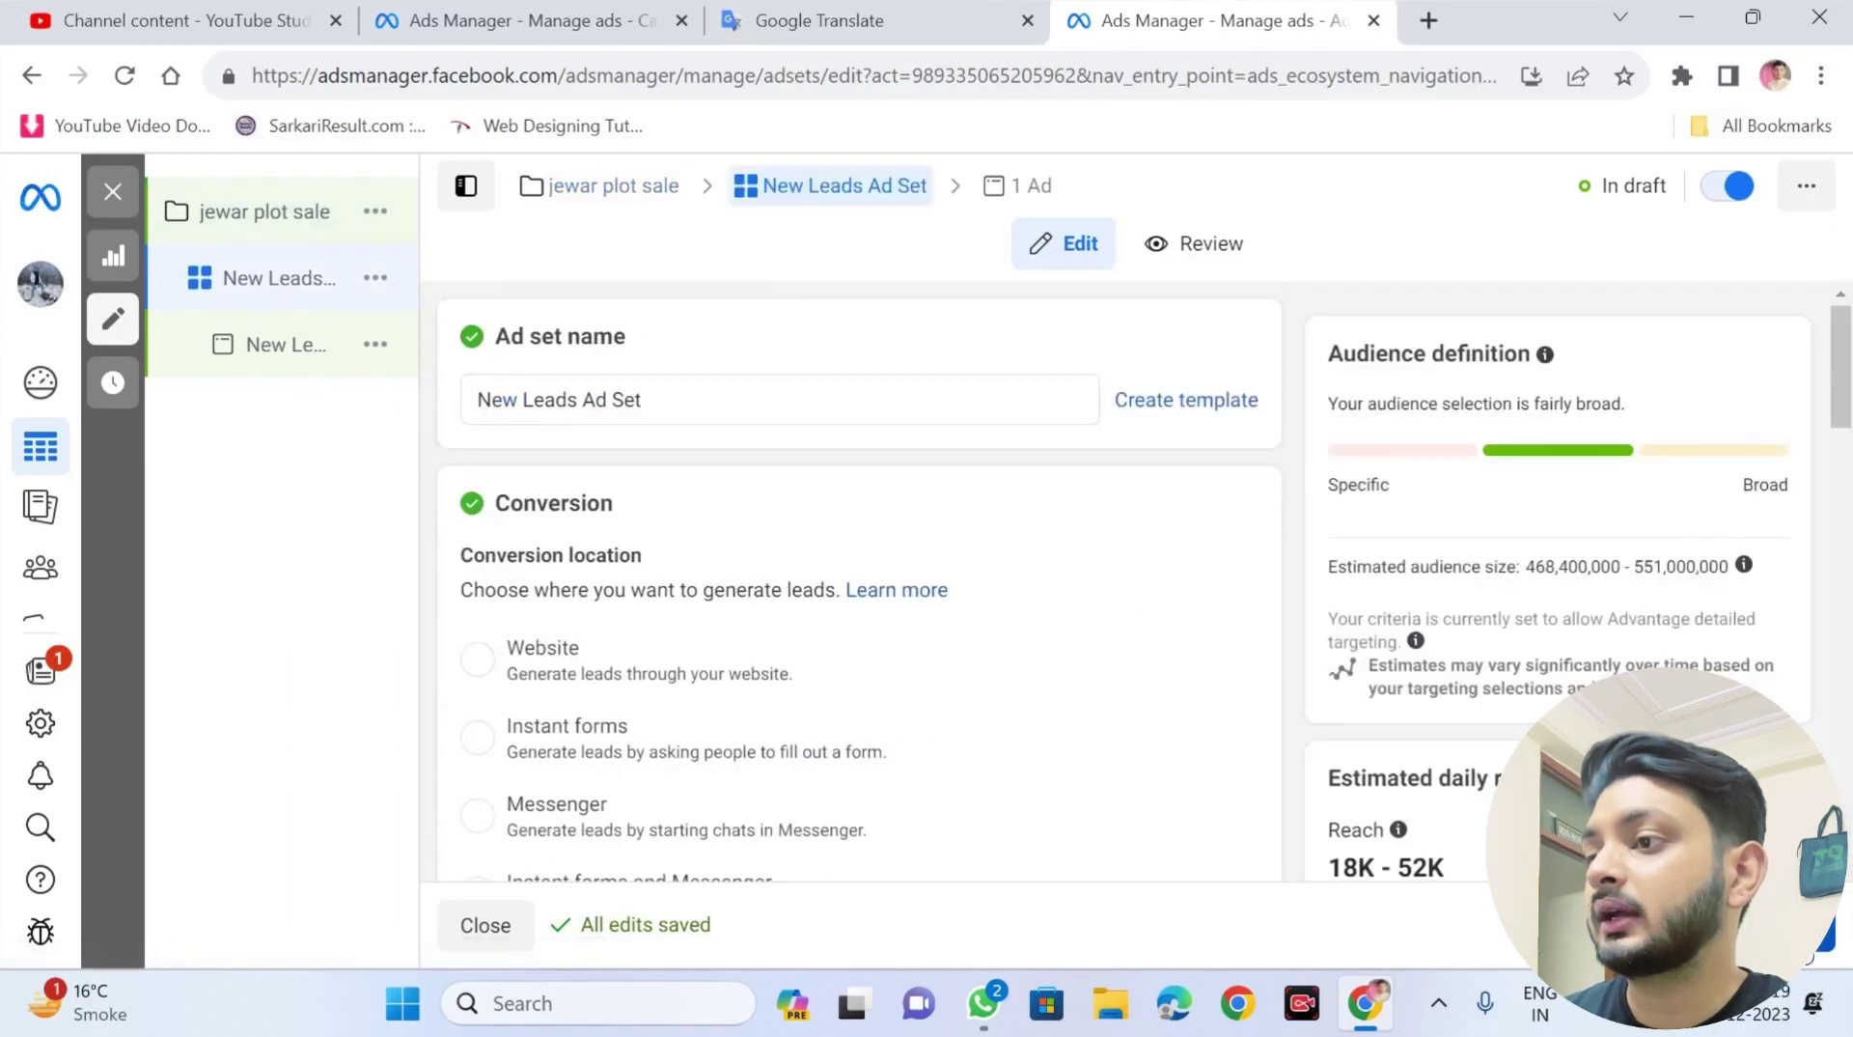
Step: Rename the ad set as "jewar plot sale"
{"action": "triple_click", "coordinate": [664, 409]}
{"action": "type", "text": "jea"}
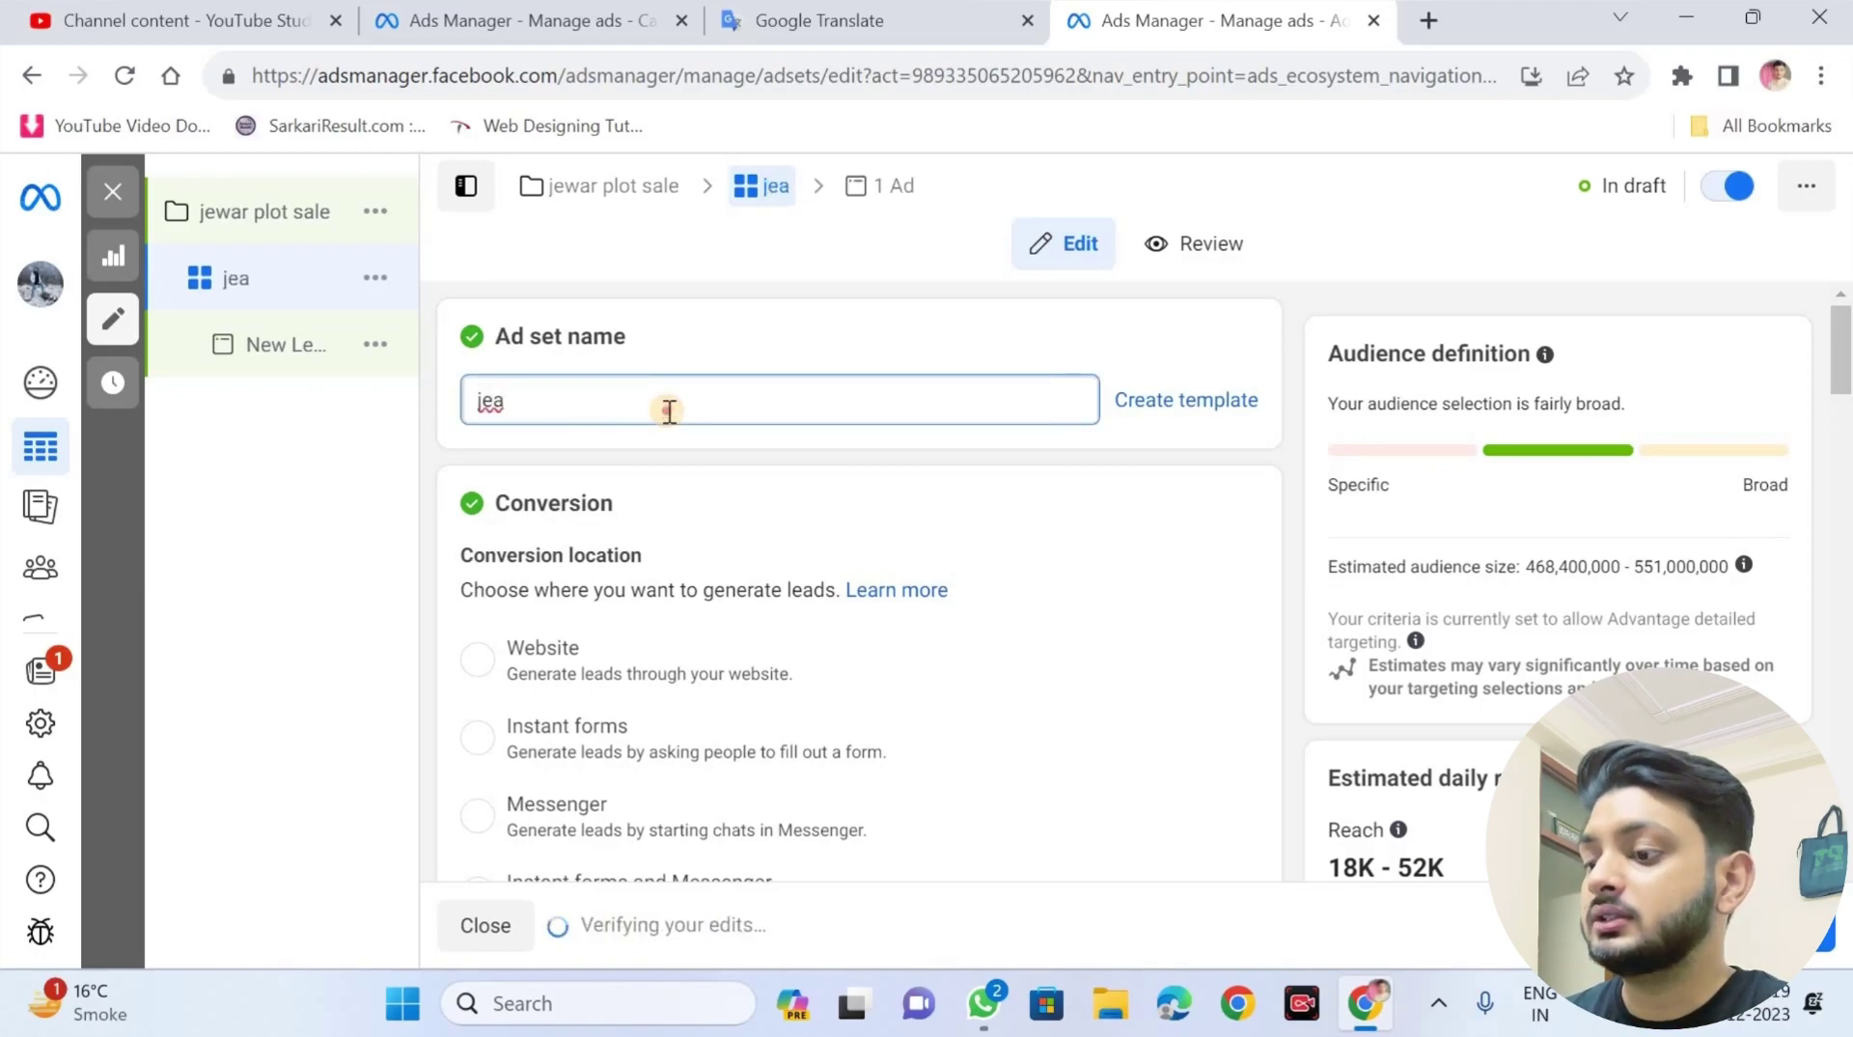
{"action": "double_click", "coordinate": [669, 410]}
{"action": "type", "text": "jewar"}
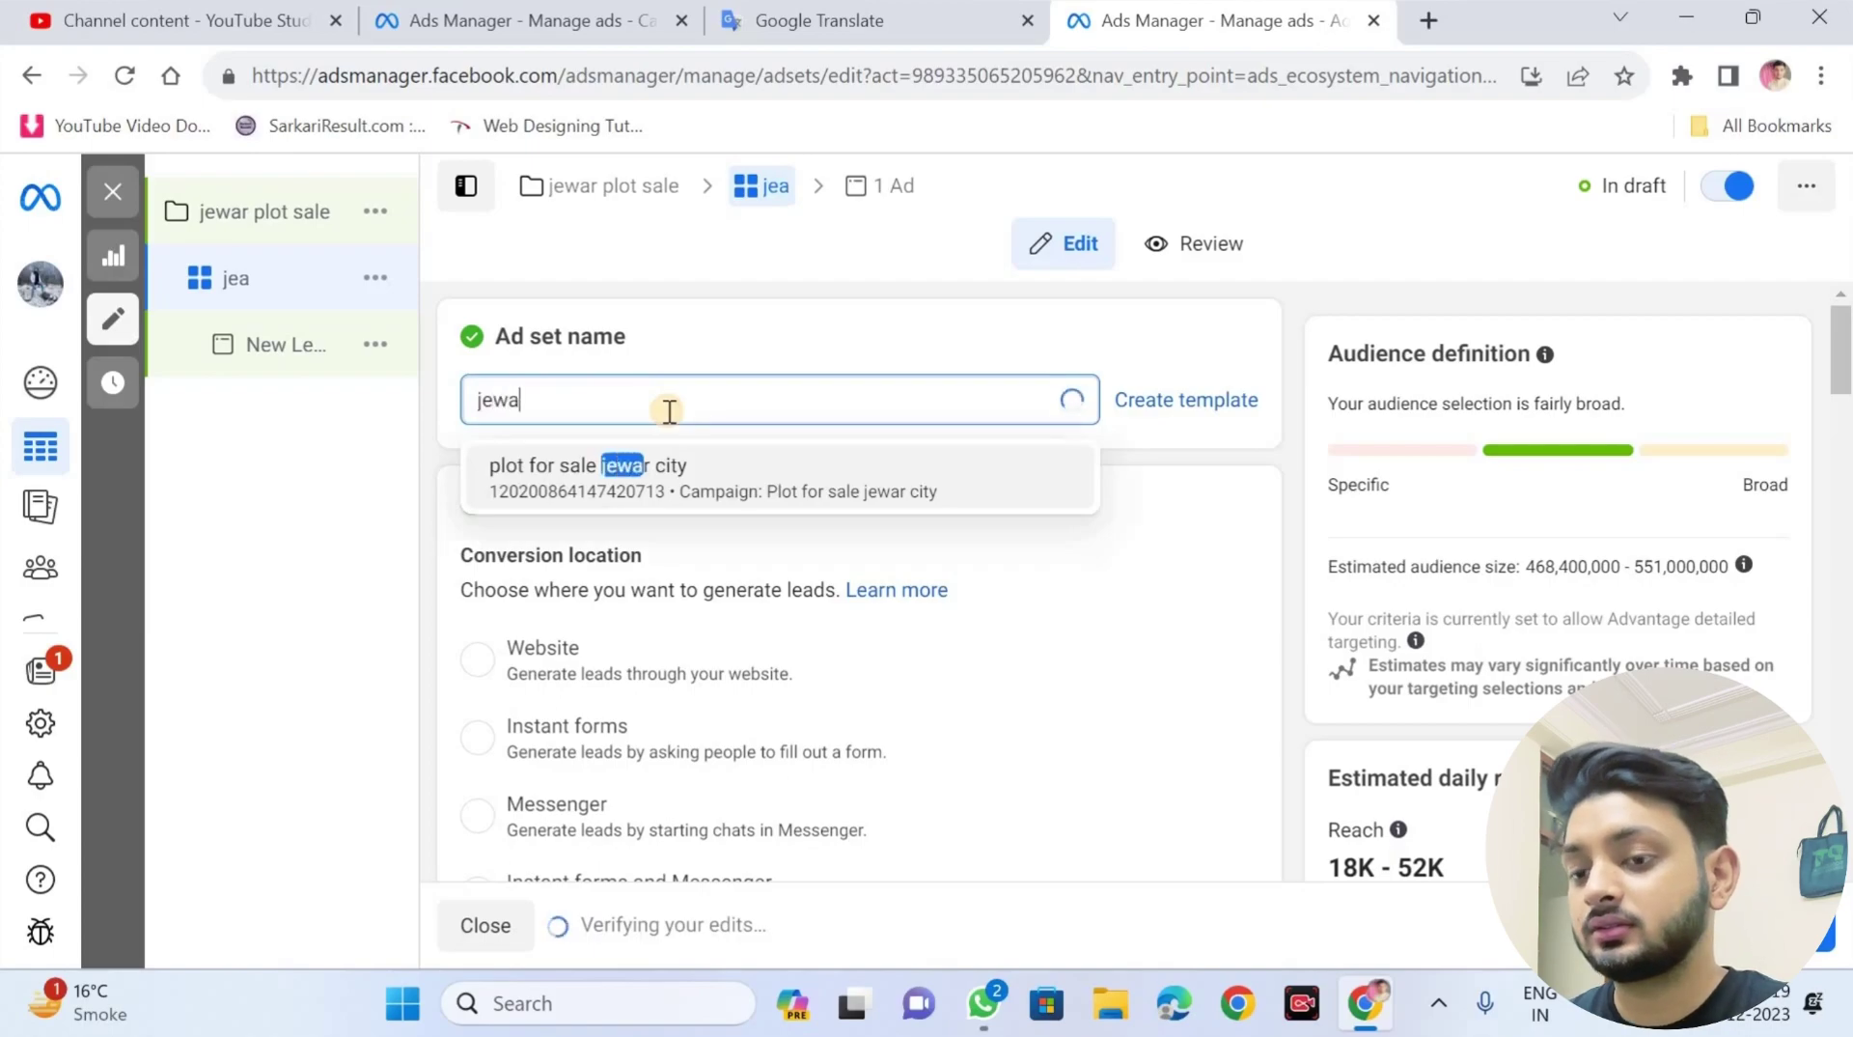
{"action": "type", "text": " plot sale"}
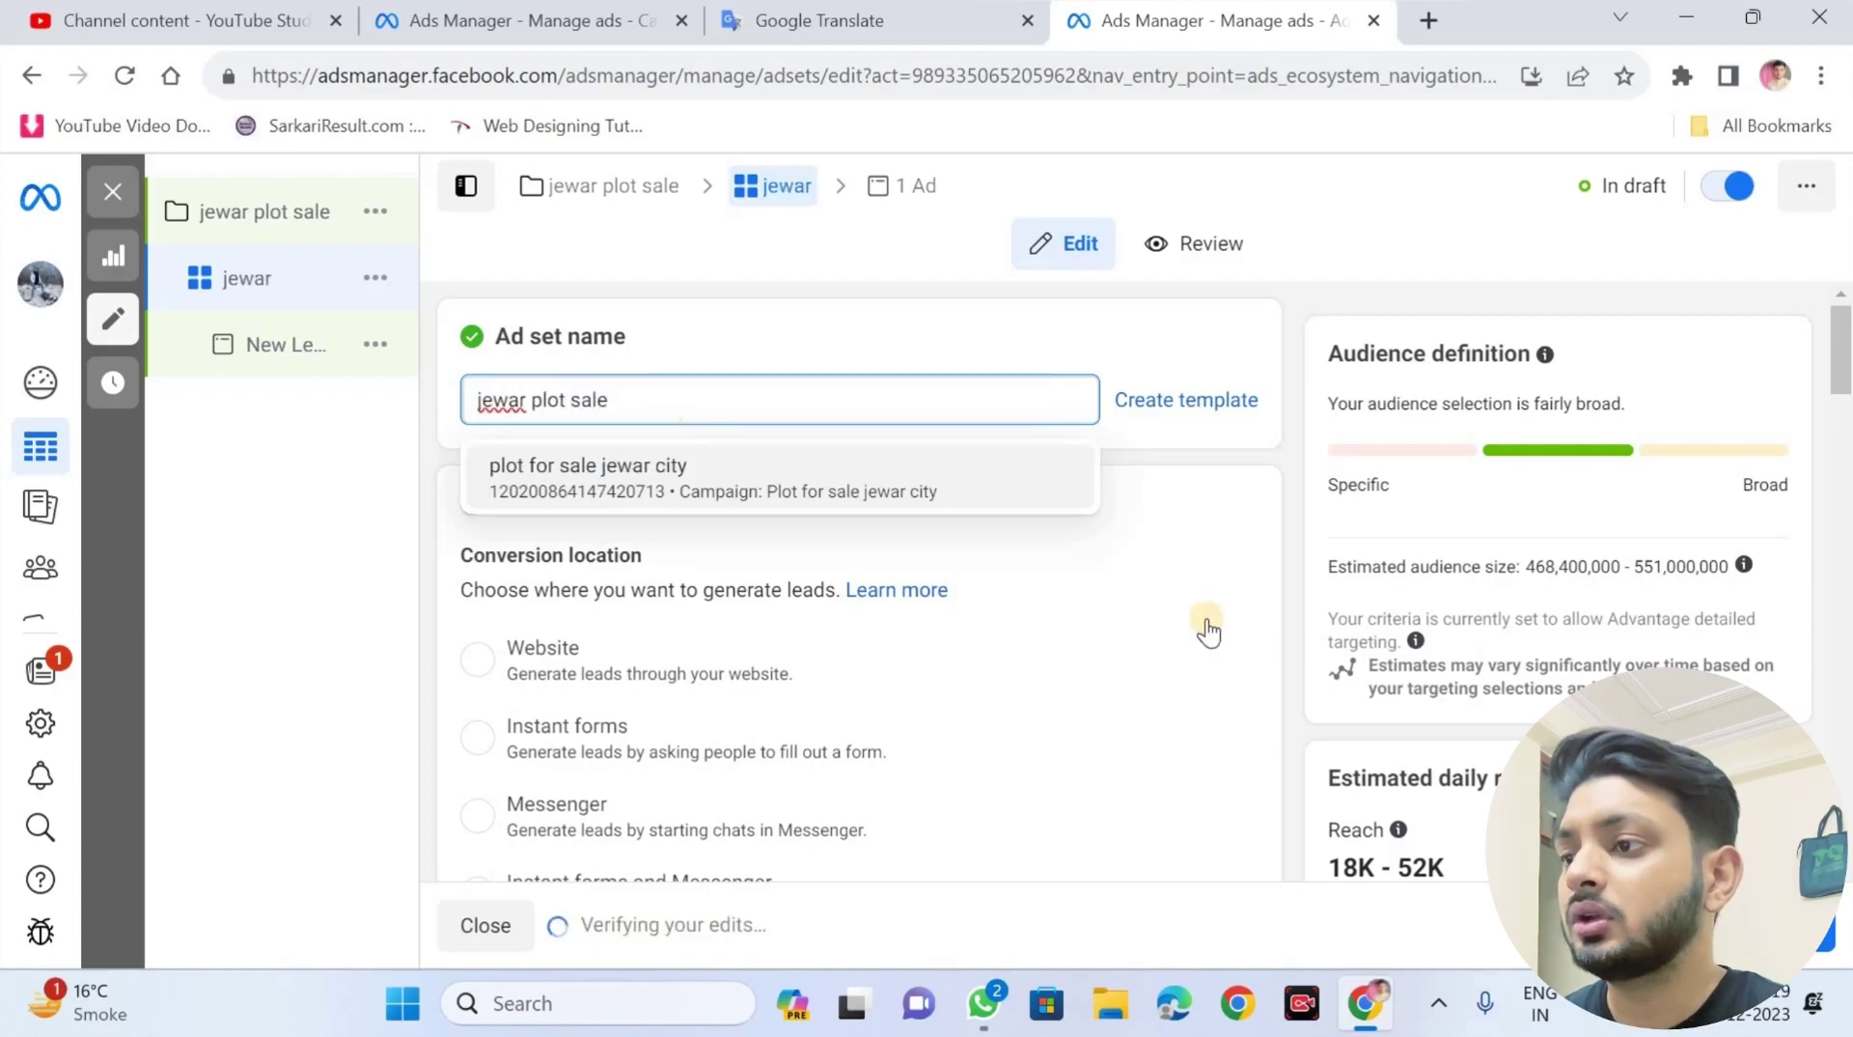
{"action": "left_click", "coordinate": [1290, 621]}
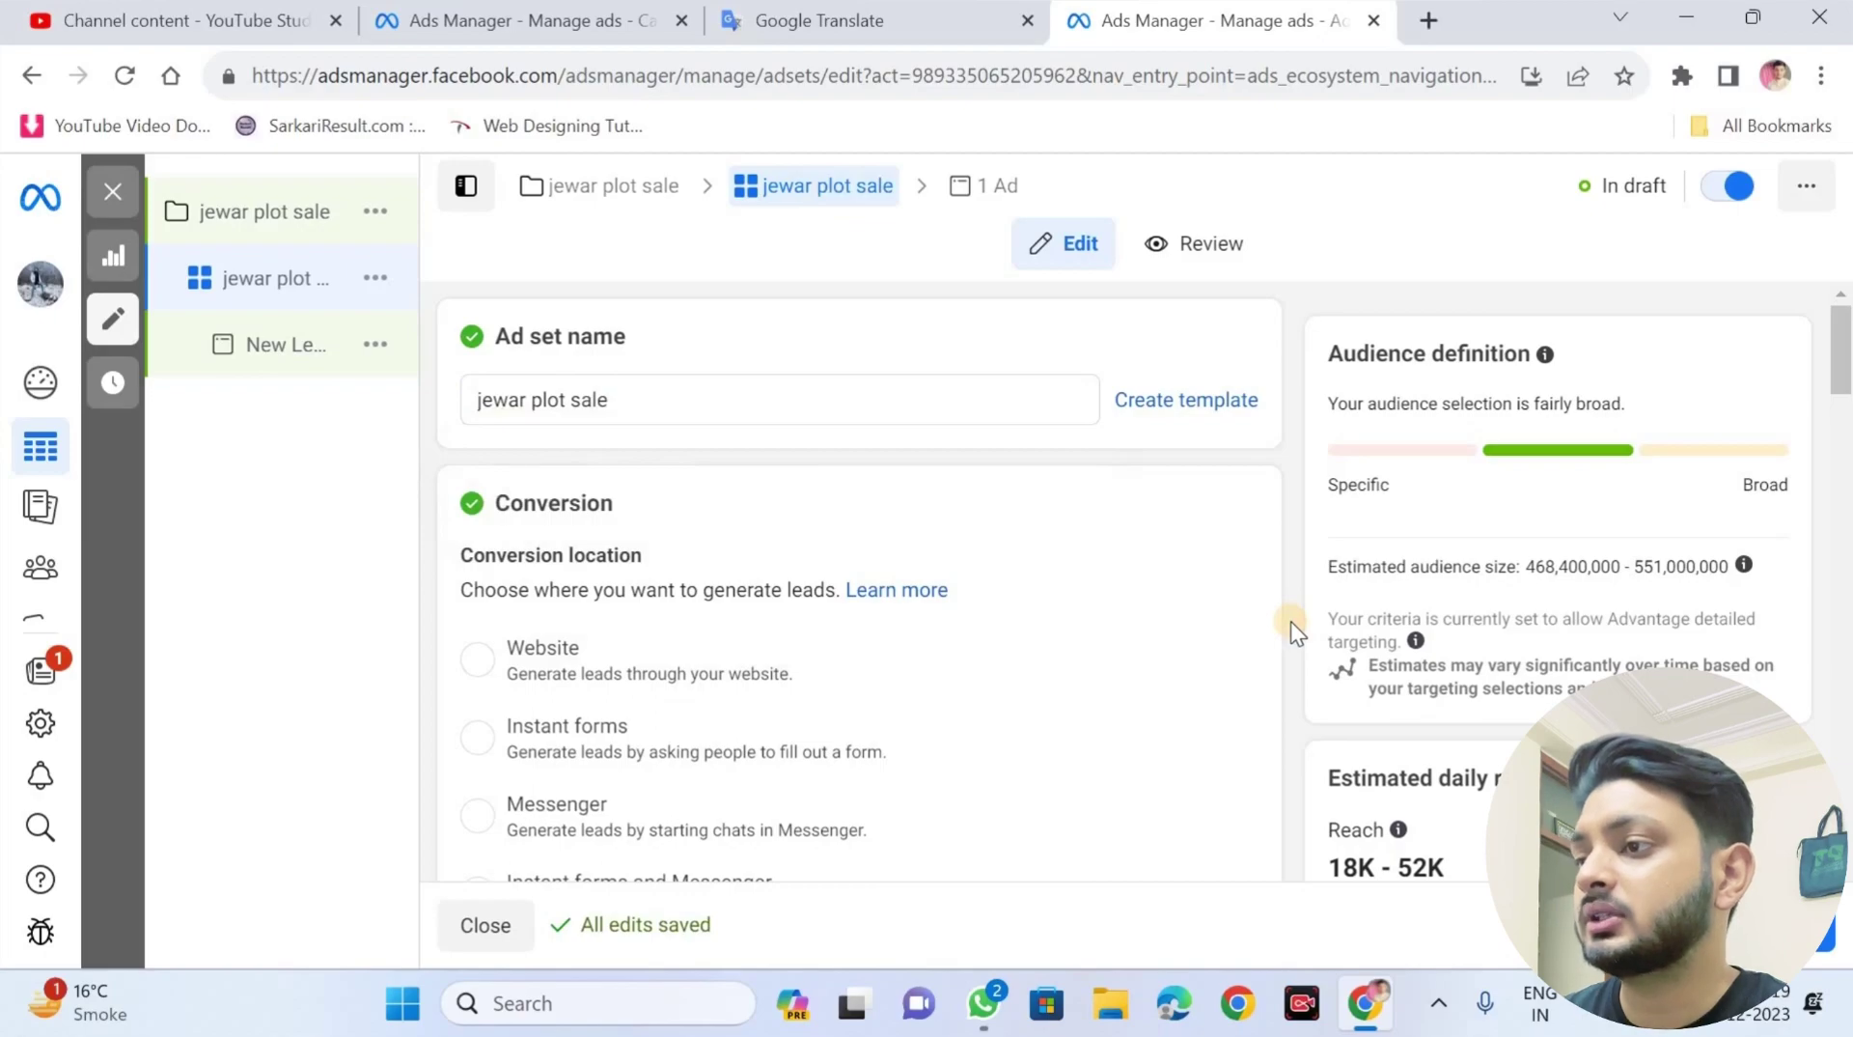
Step: Review the ad set's conversion location options, performance goal and Facebook Page, with Calls as the lead source
{"action": "scroll", "coordinate": [1290, 622], "scroll_direction": "down", "scroll_amount": 3}
{"action": "scroll", "coordinate": [1023, 511], "scroll_direction": "up", "scroll_amount": 1}
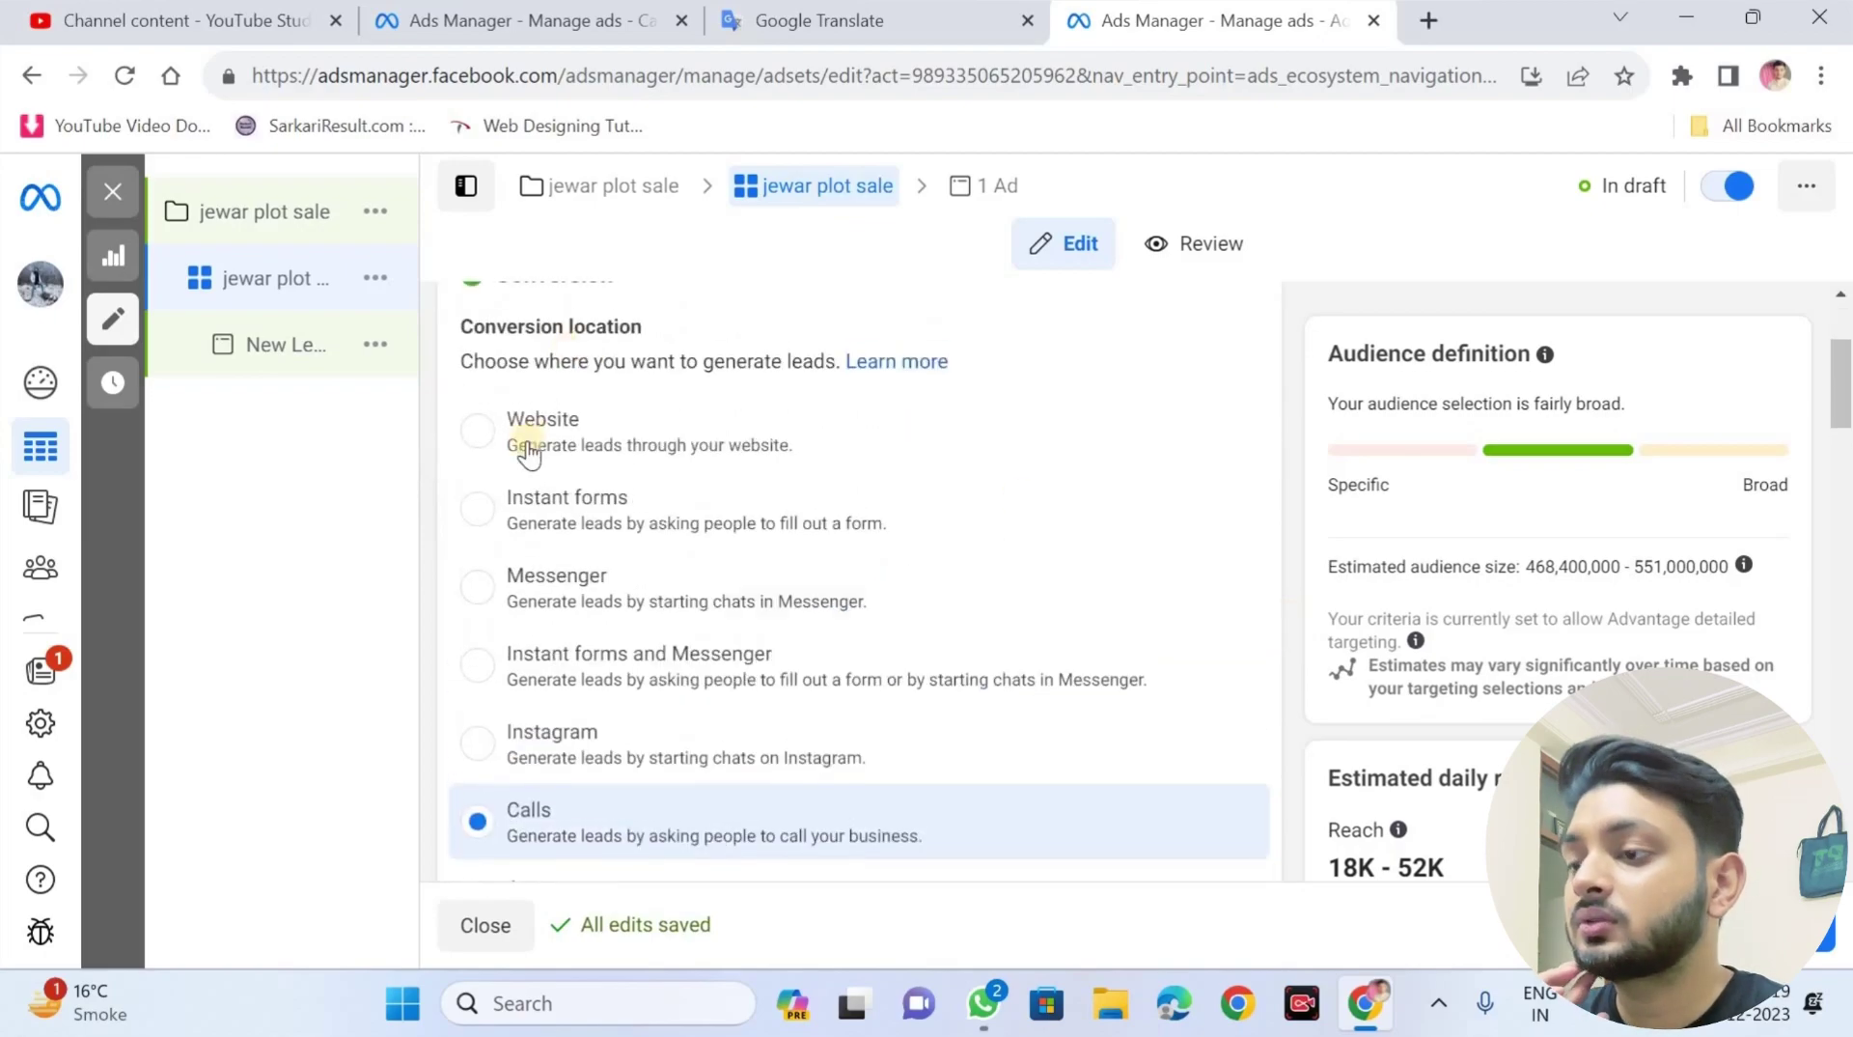
{"action": "scroll", "coordinate": [701, 492], "scroll_direction": "up", "scroll_amount": 1}
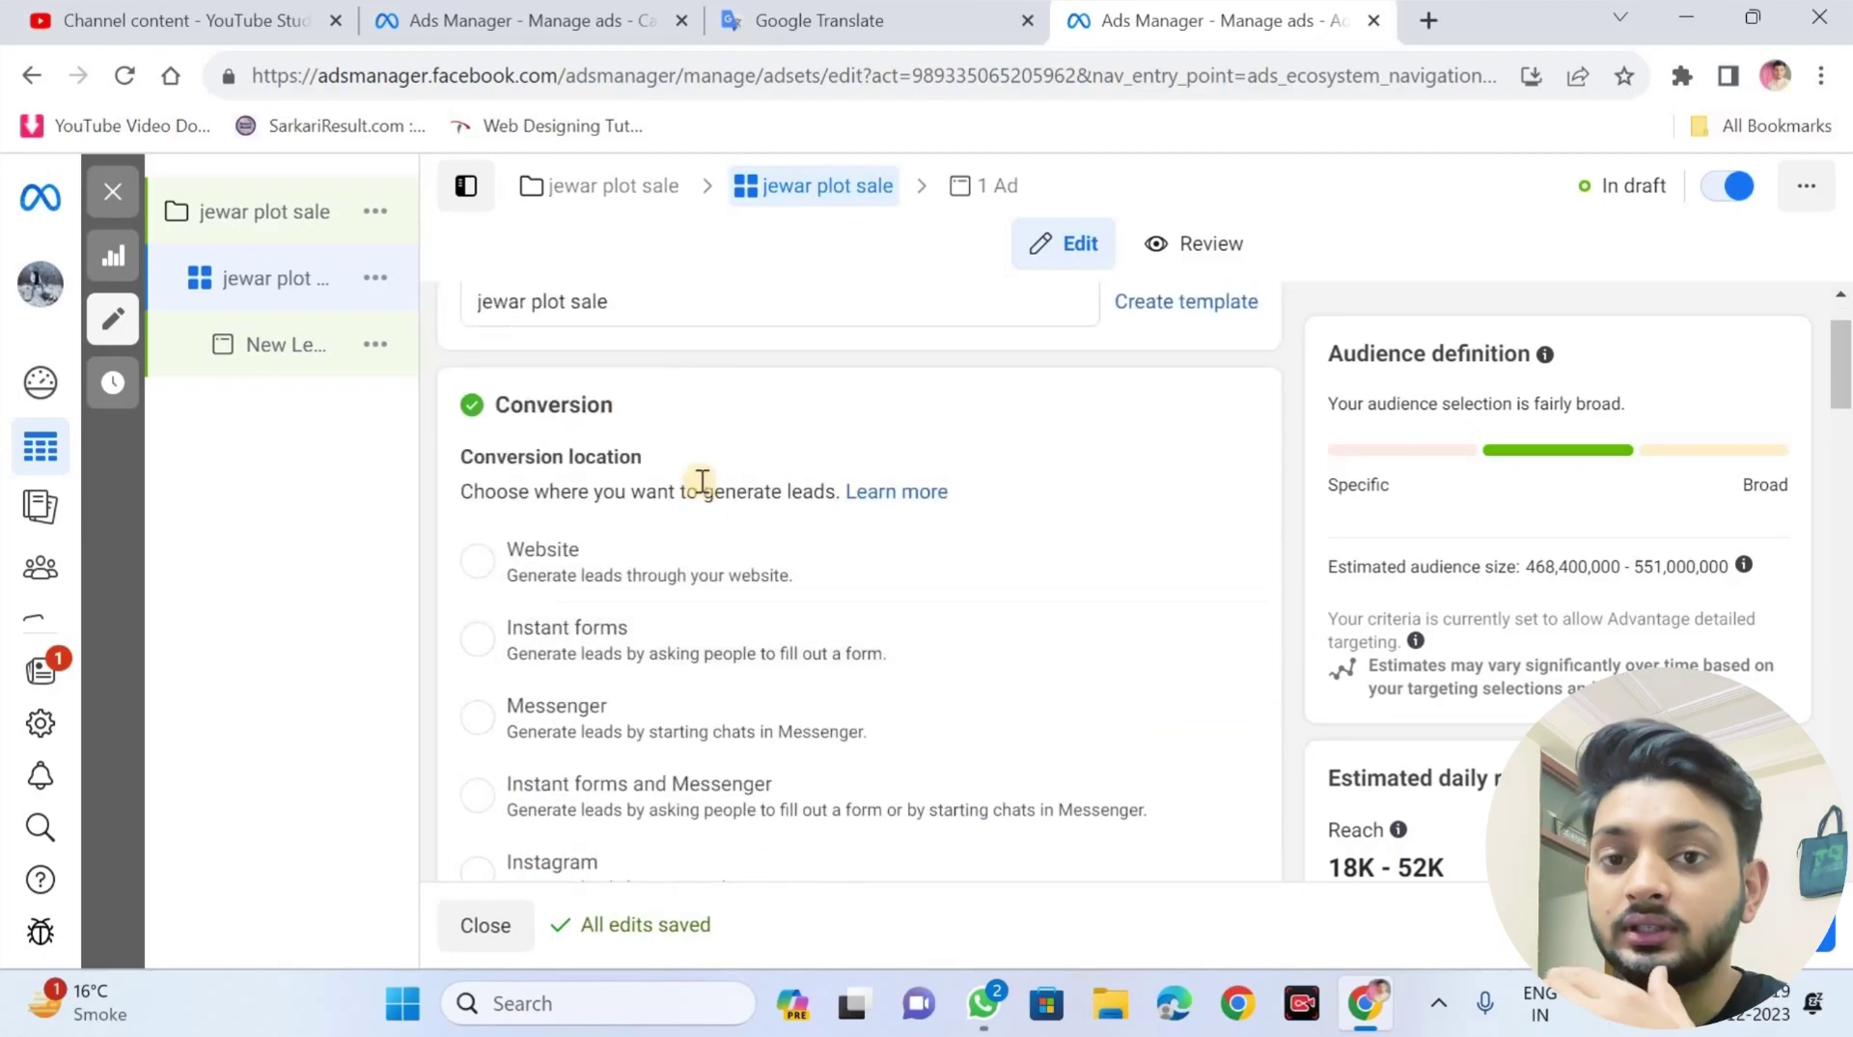
{"action": "scroll", "coordinate": [701, 492], "scroll_direction": "down", "scroll_amount": 1}
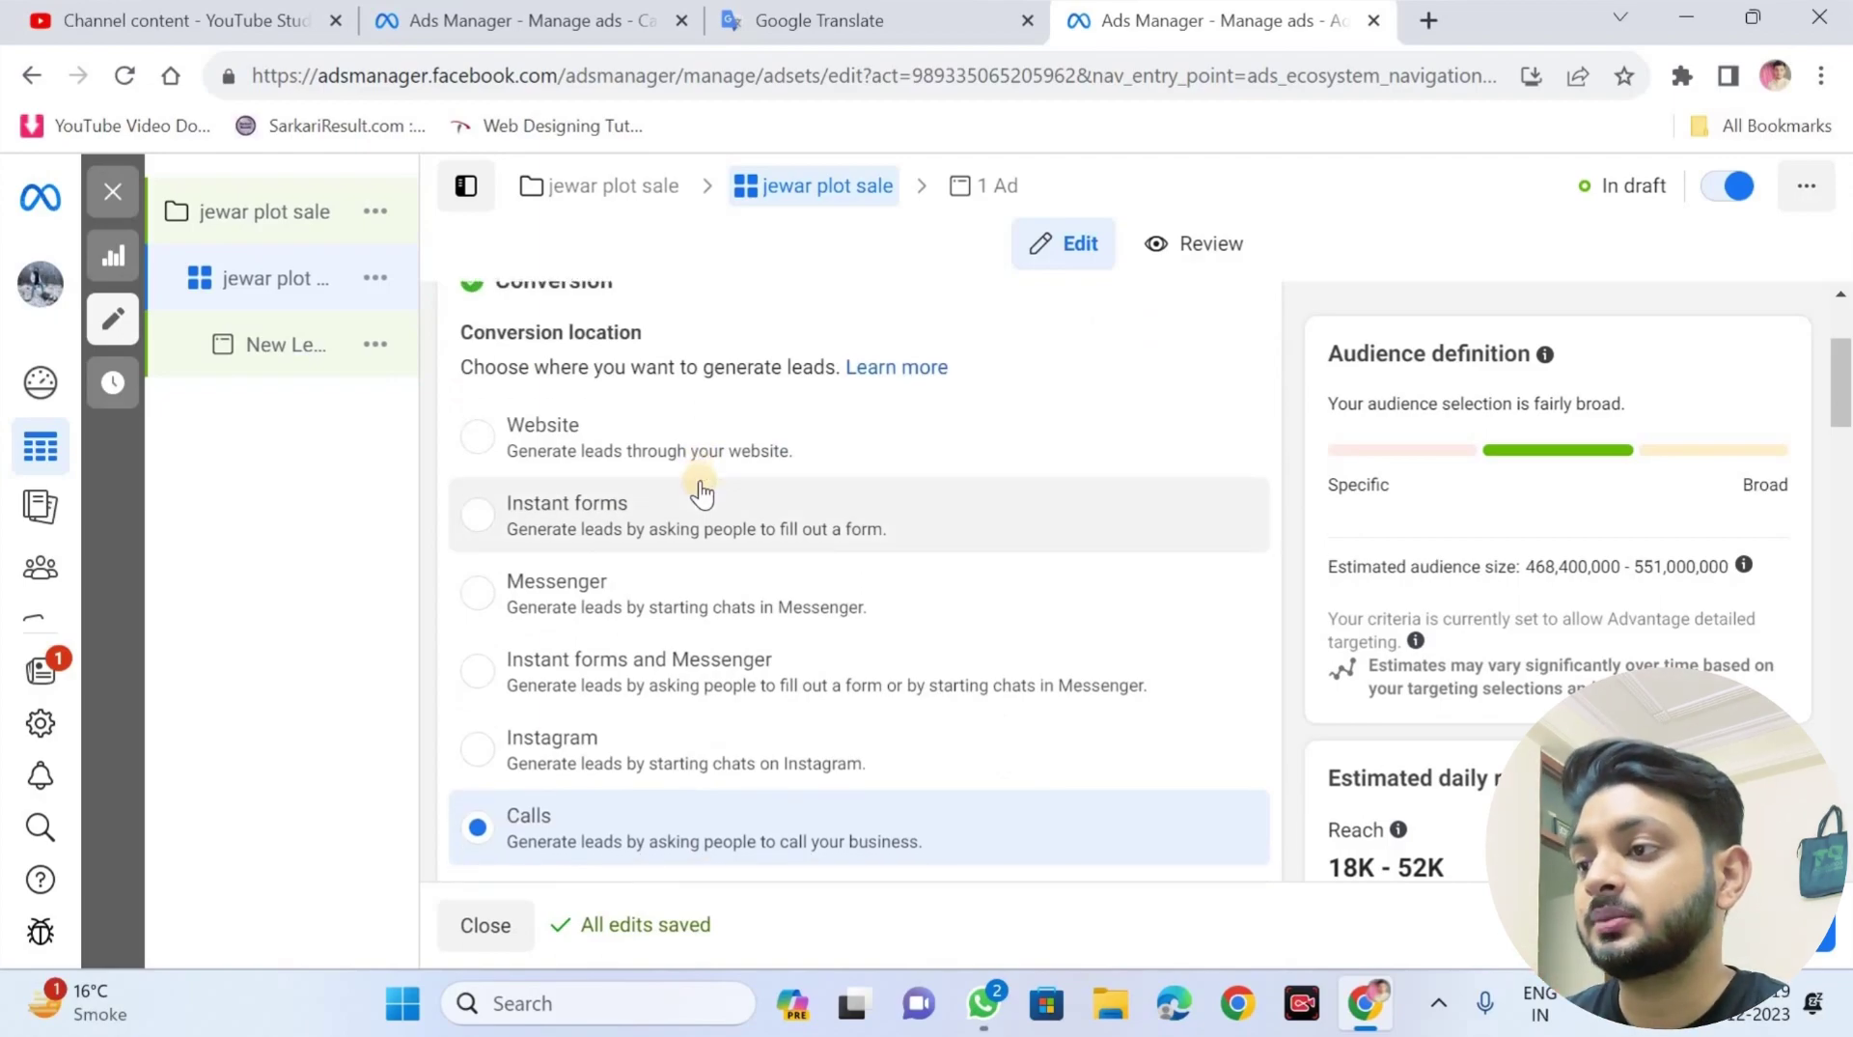
{"action": "scroll", "coordinate": [701, 492], "scroll_direction": "down", "scroll_amount": 2}
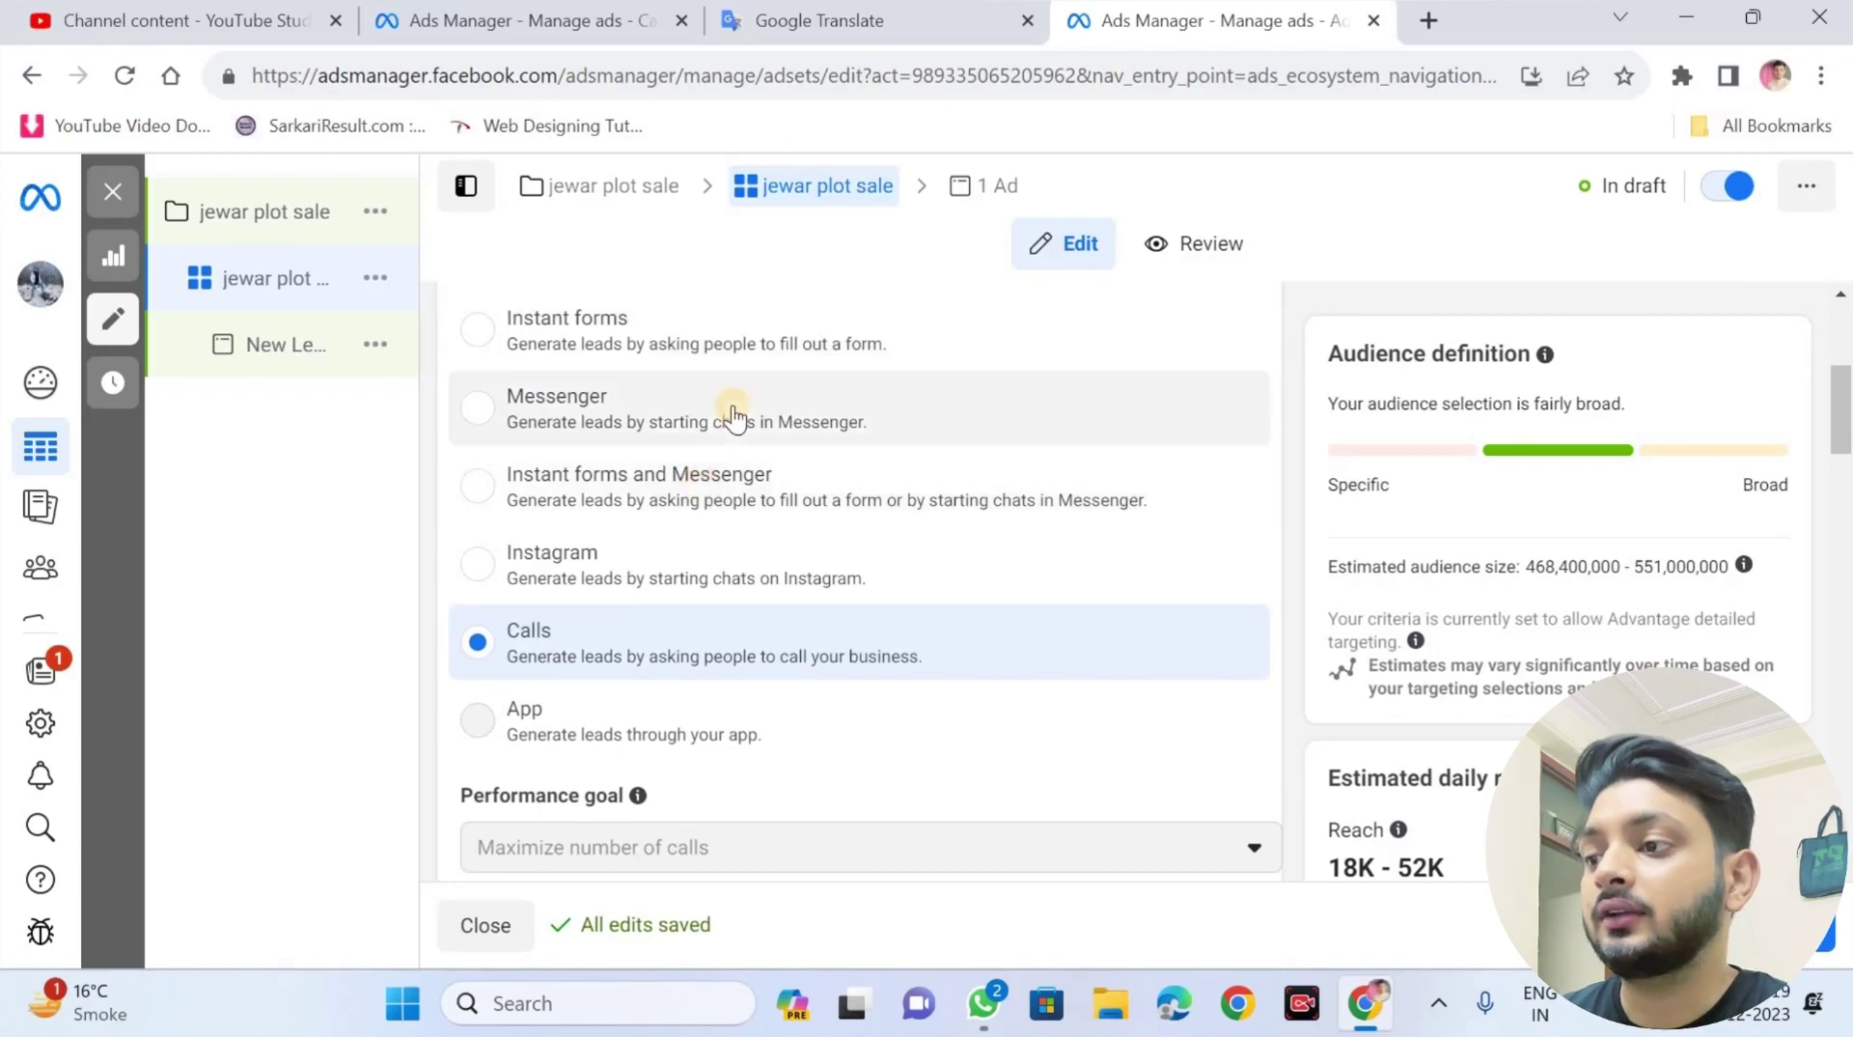
{"action": "scroll", "coordinate": [728, 415], "scroll_direction": "down", "scroll_amount": 1}
{"action": "scroll", "coordinate": [684, 616], "scroll_direction": "down", "scroll_amount": 1}
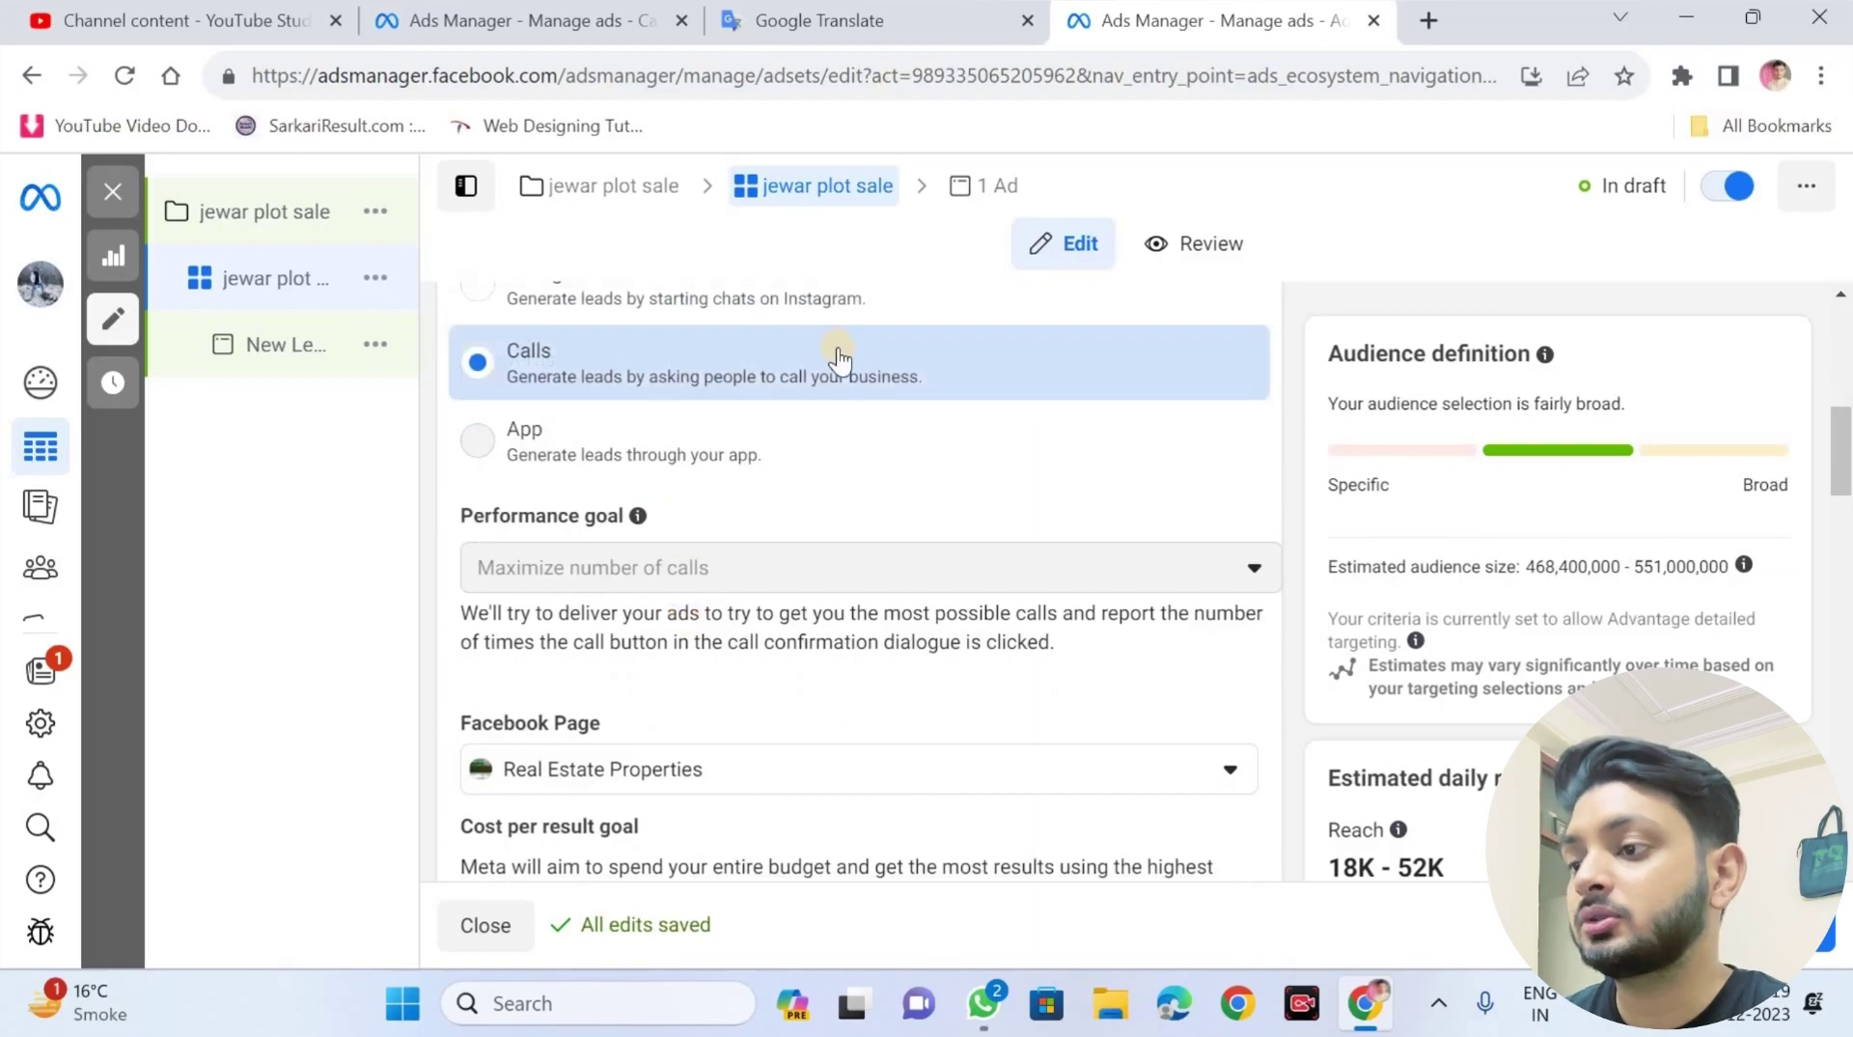
{"action": "scroll", "coordinate": [885, 497], "scroll_direction": "down", "scroll_amount": 2}
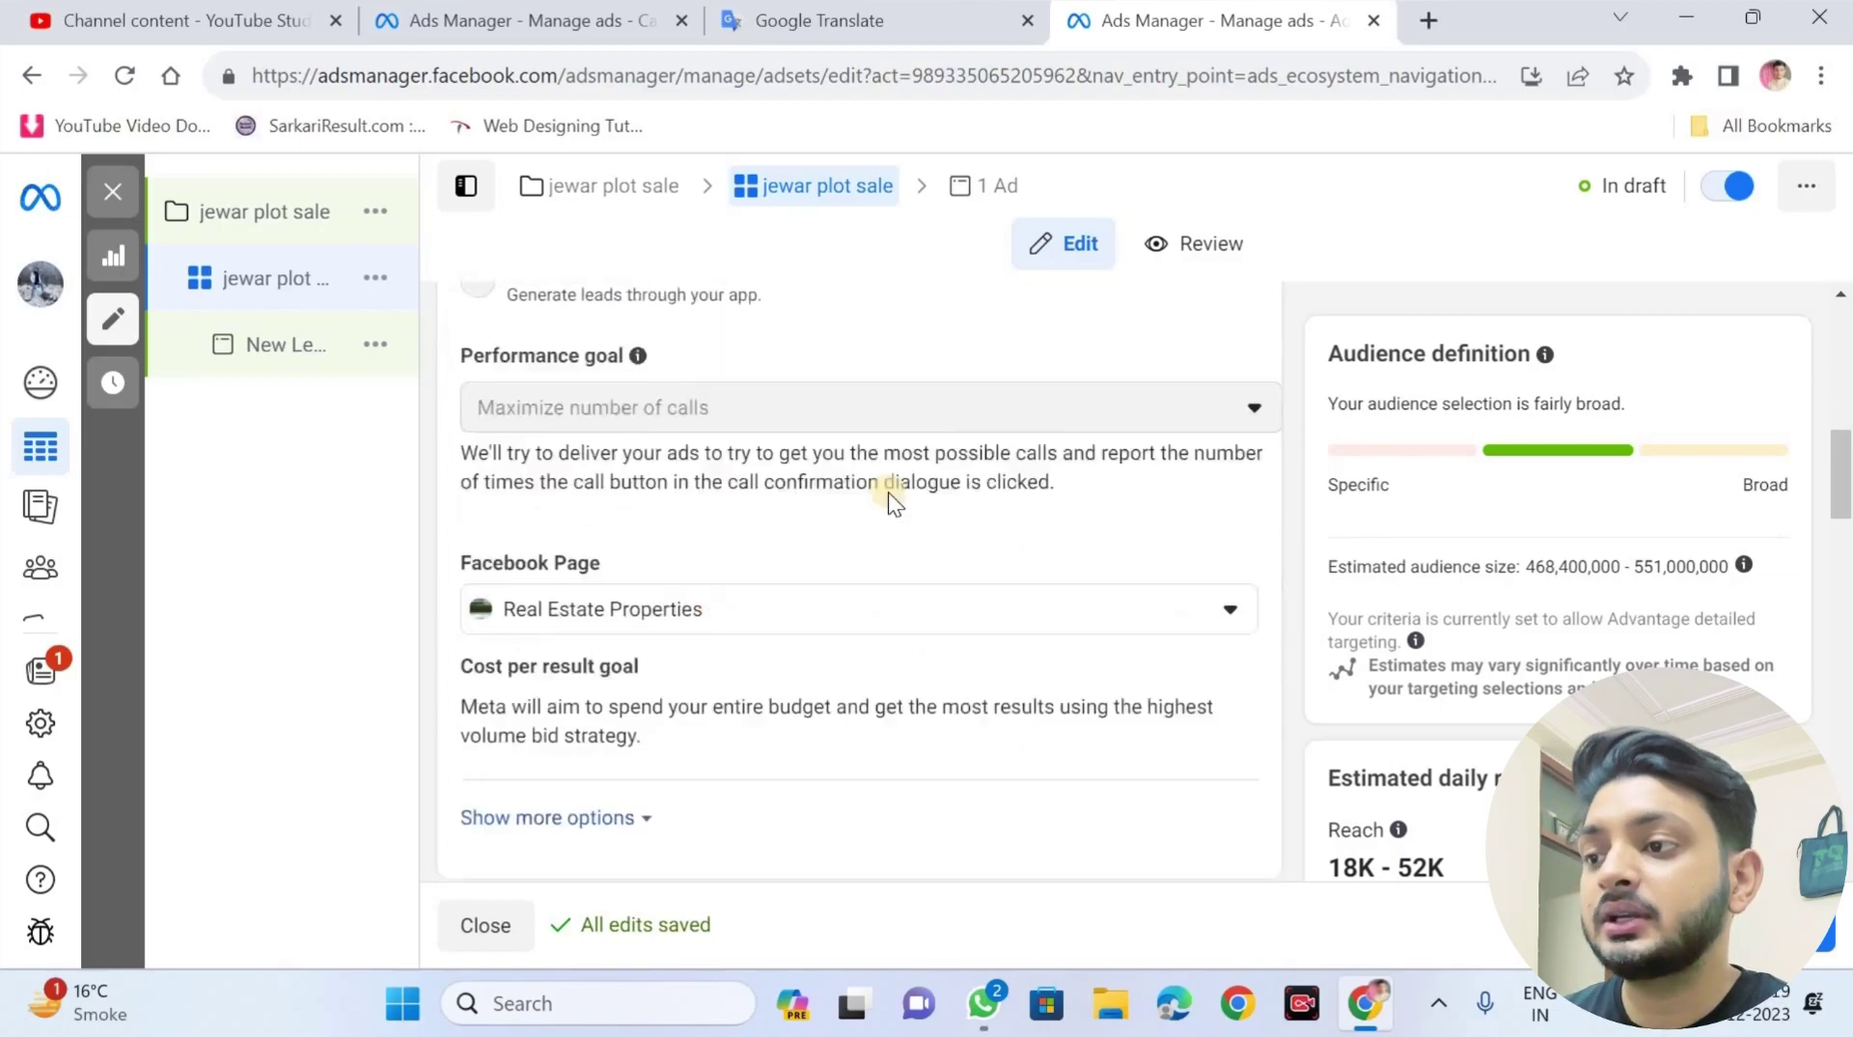
Step: Set the ad set's daily budget to ₹300
{"action": "scroll", "coordinate": [944, 529], "scroll_direction": "down", "scroll_amount": 4}
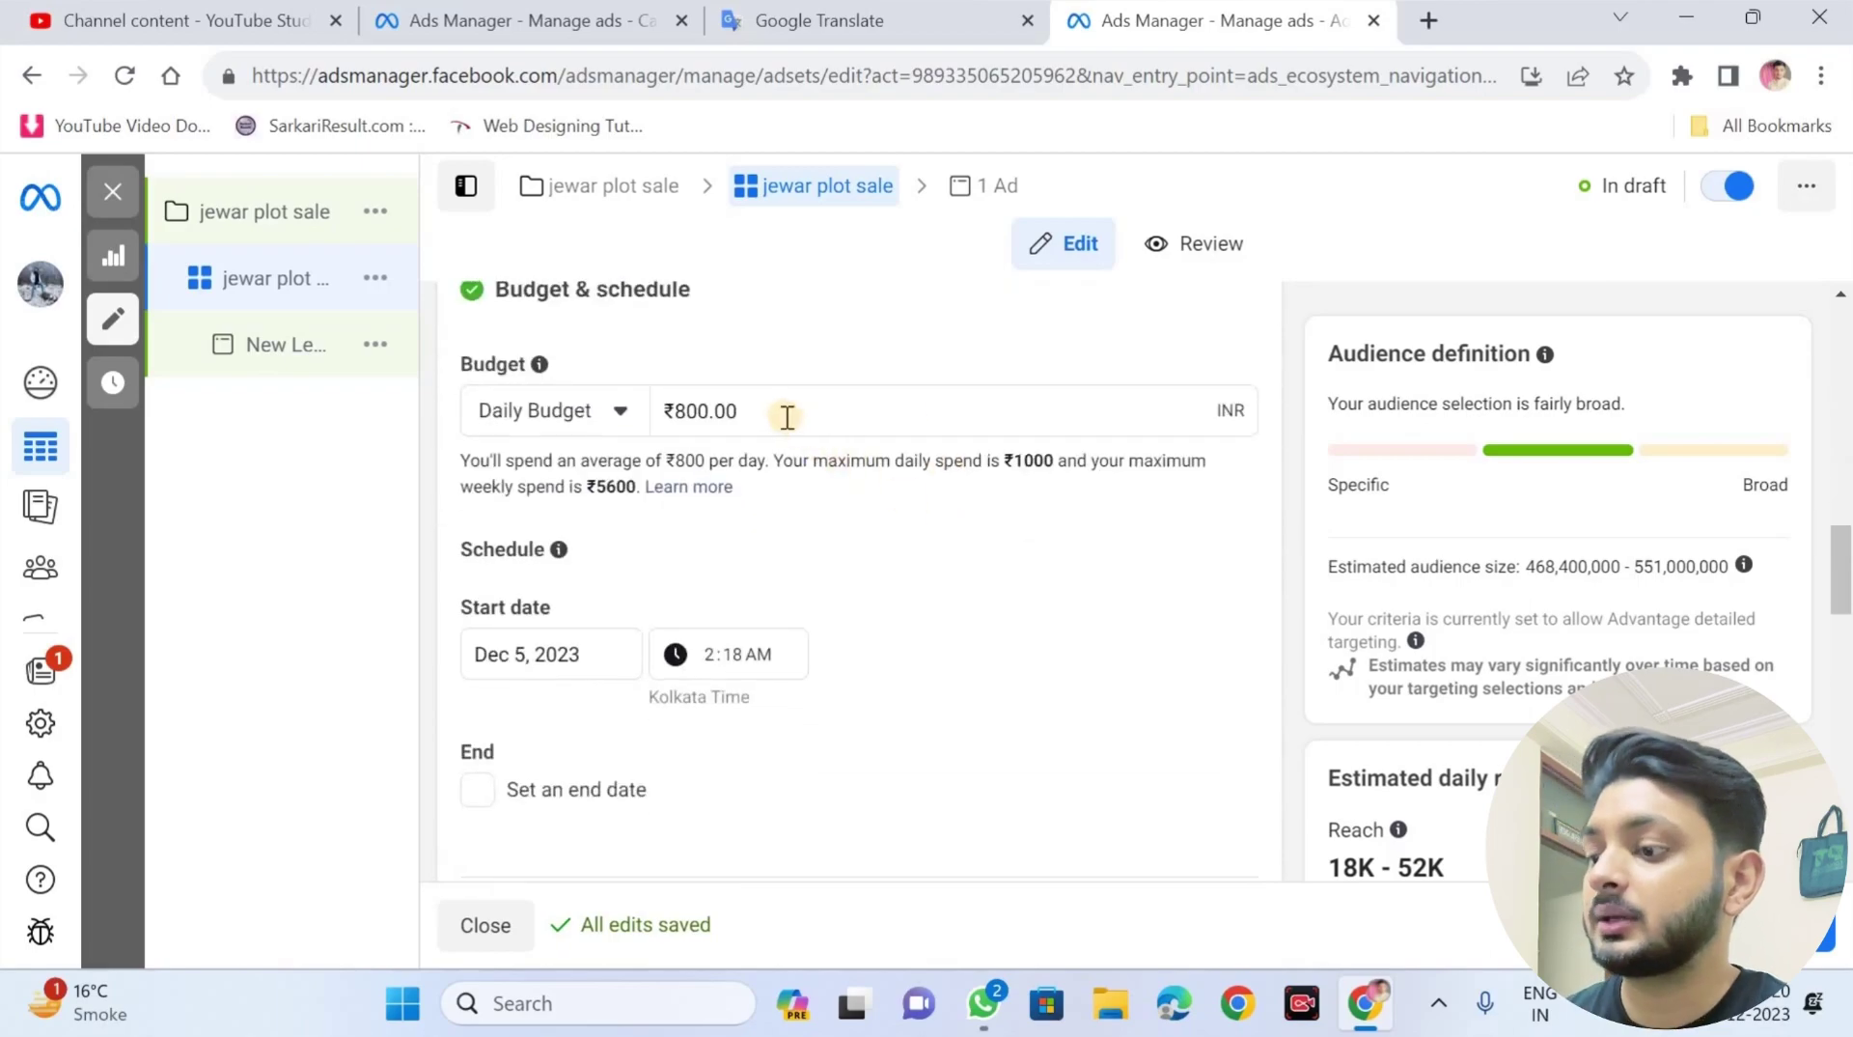
{"action": "left_click", "coordinate": [788, 416]}
{"action": "key", "text": "ctrl+a"}
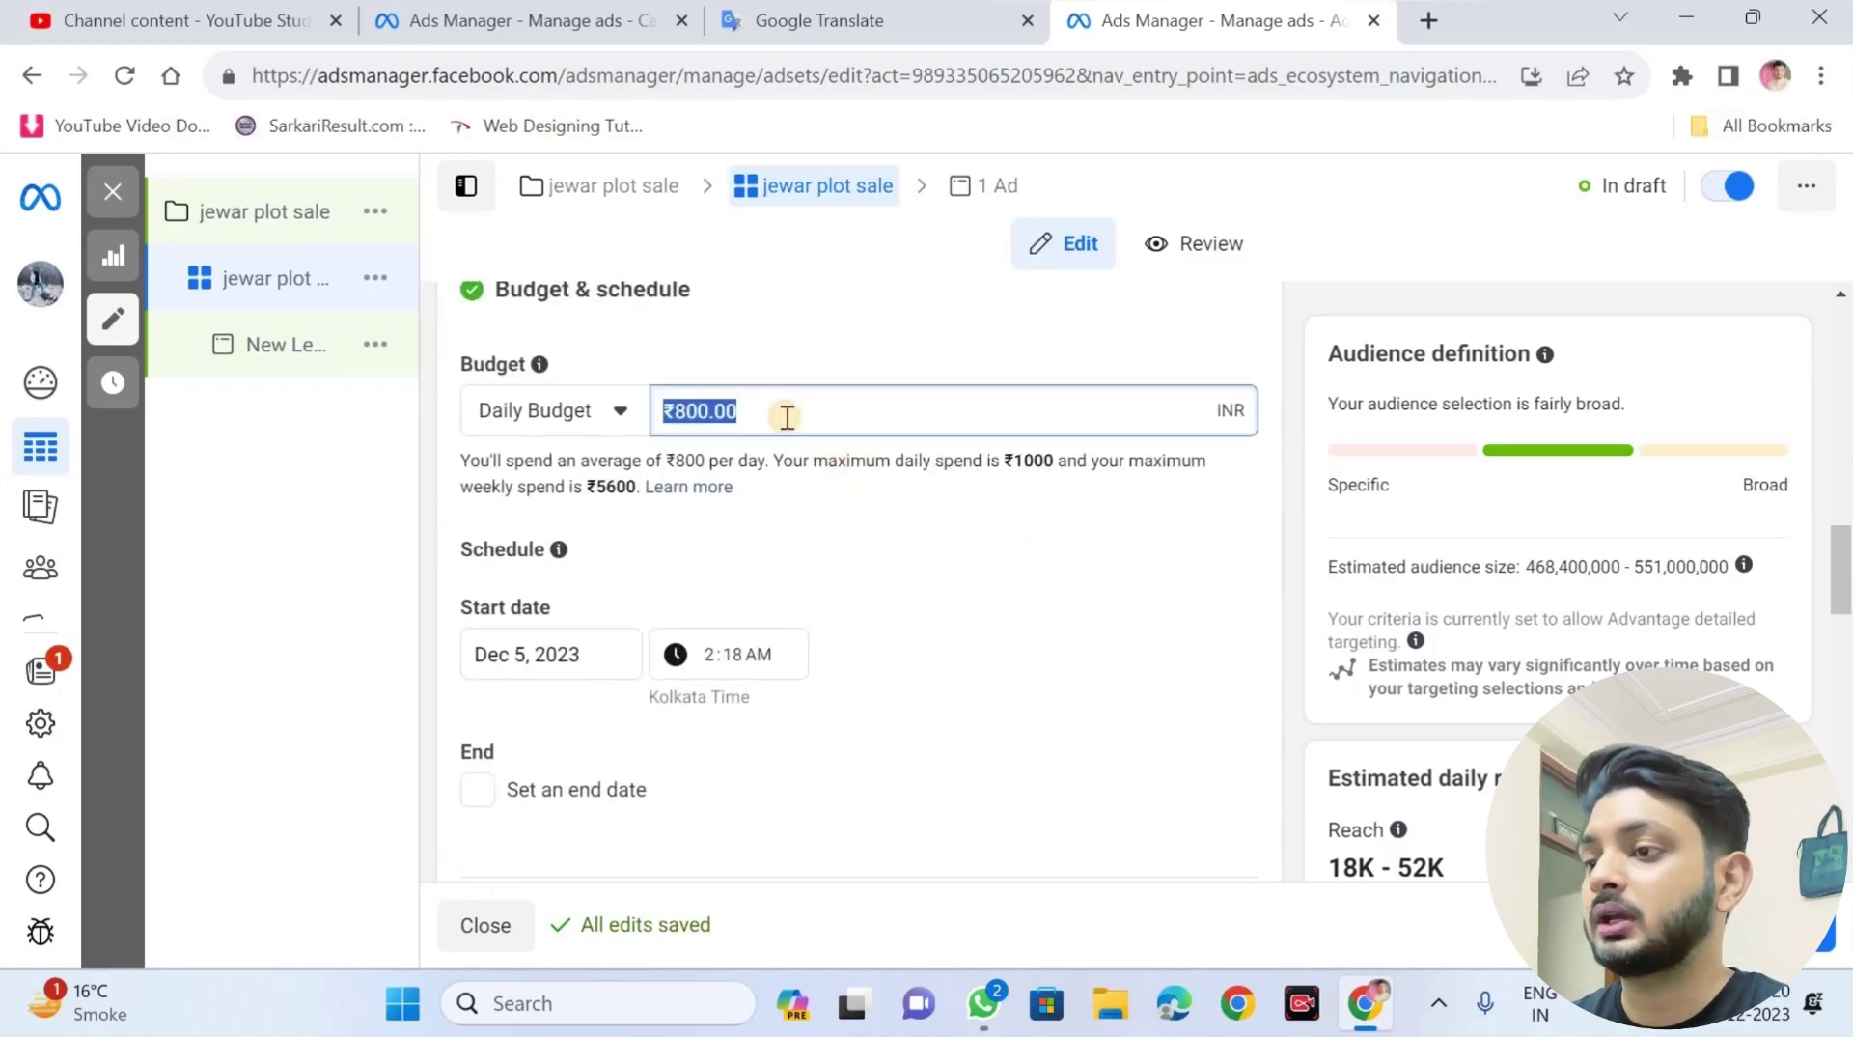
{"action": "type", "text": "300"}
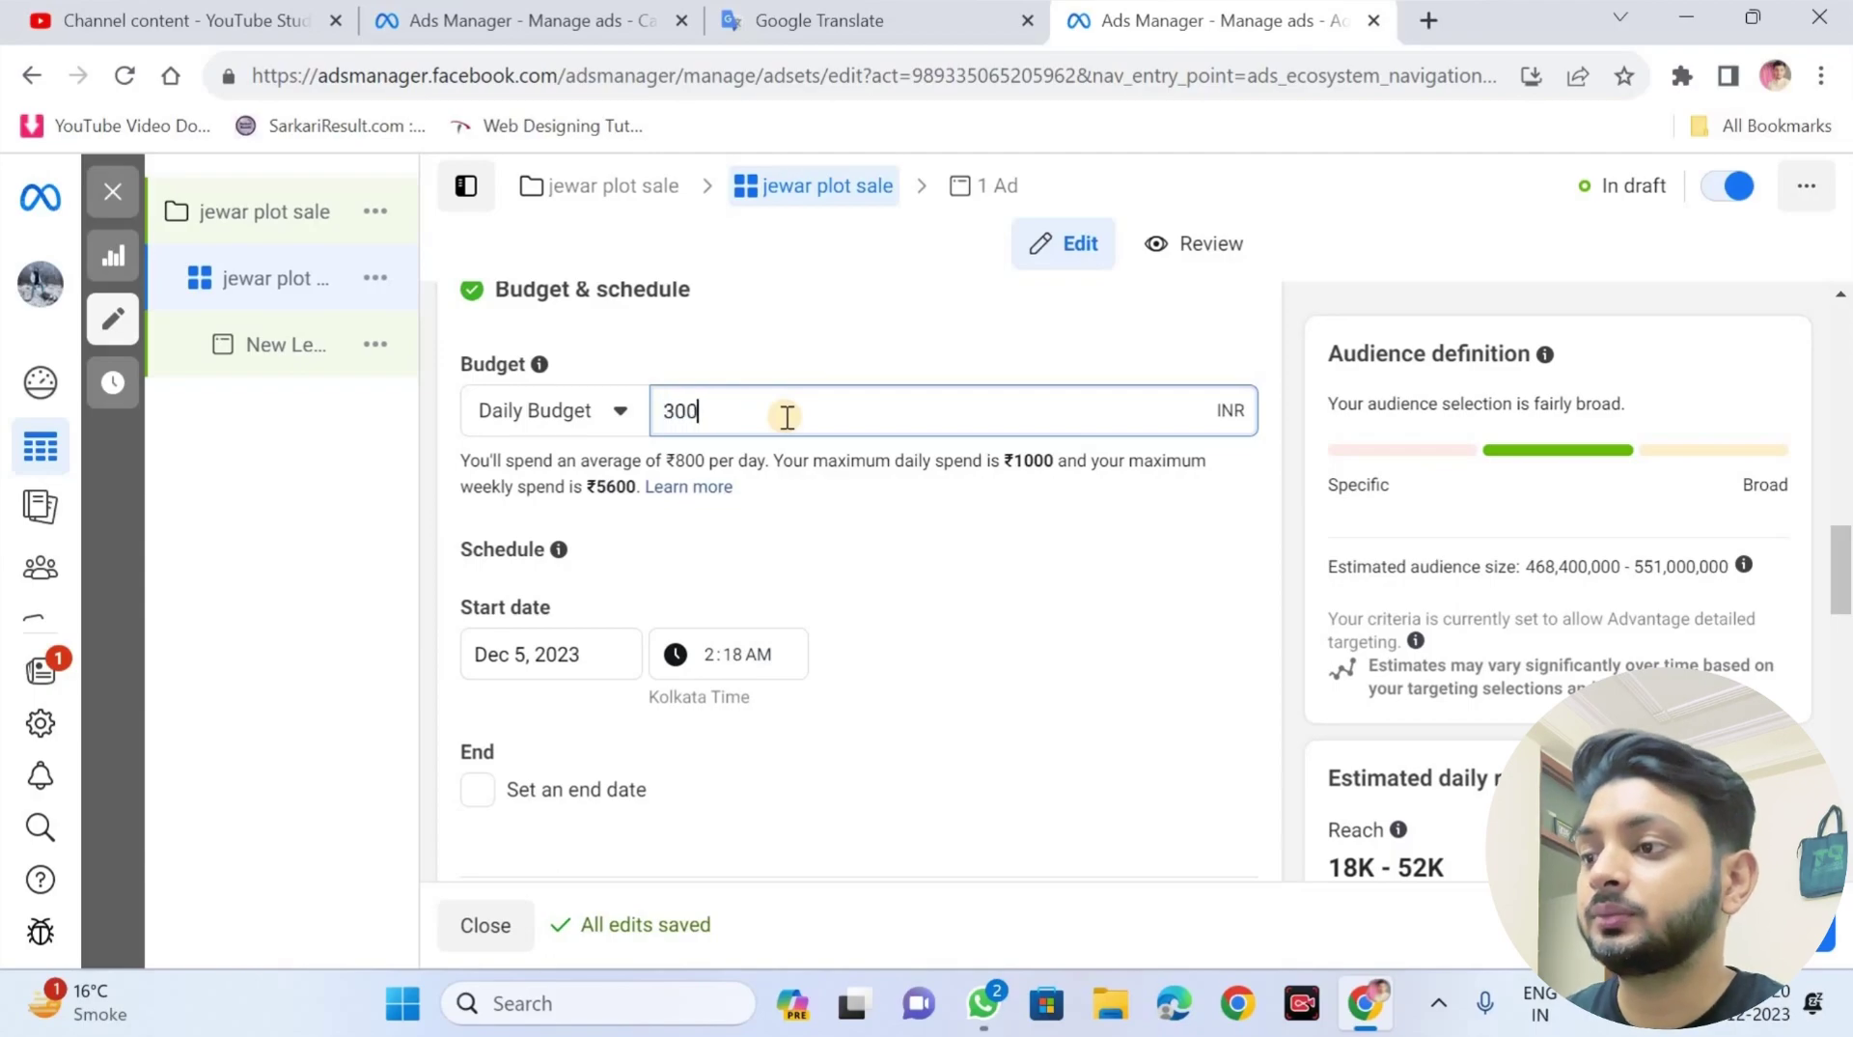
{"action": "left_click", "coordinate": [958, 611]}
Step: Enable an end date for the ad set's schedule and set it to January 6, 2024
{"action": "scroll", "coordinate": [958, 611], "scroll_direction": "down", "scroll_amount": 2}
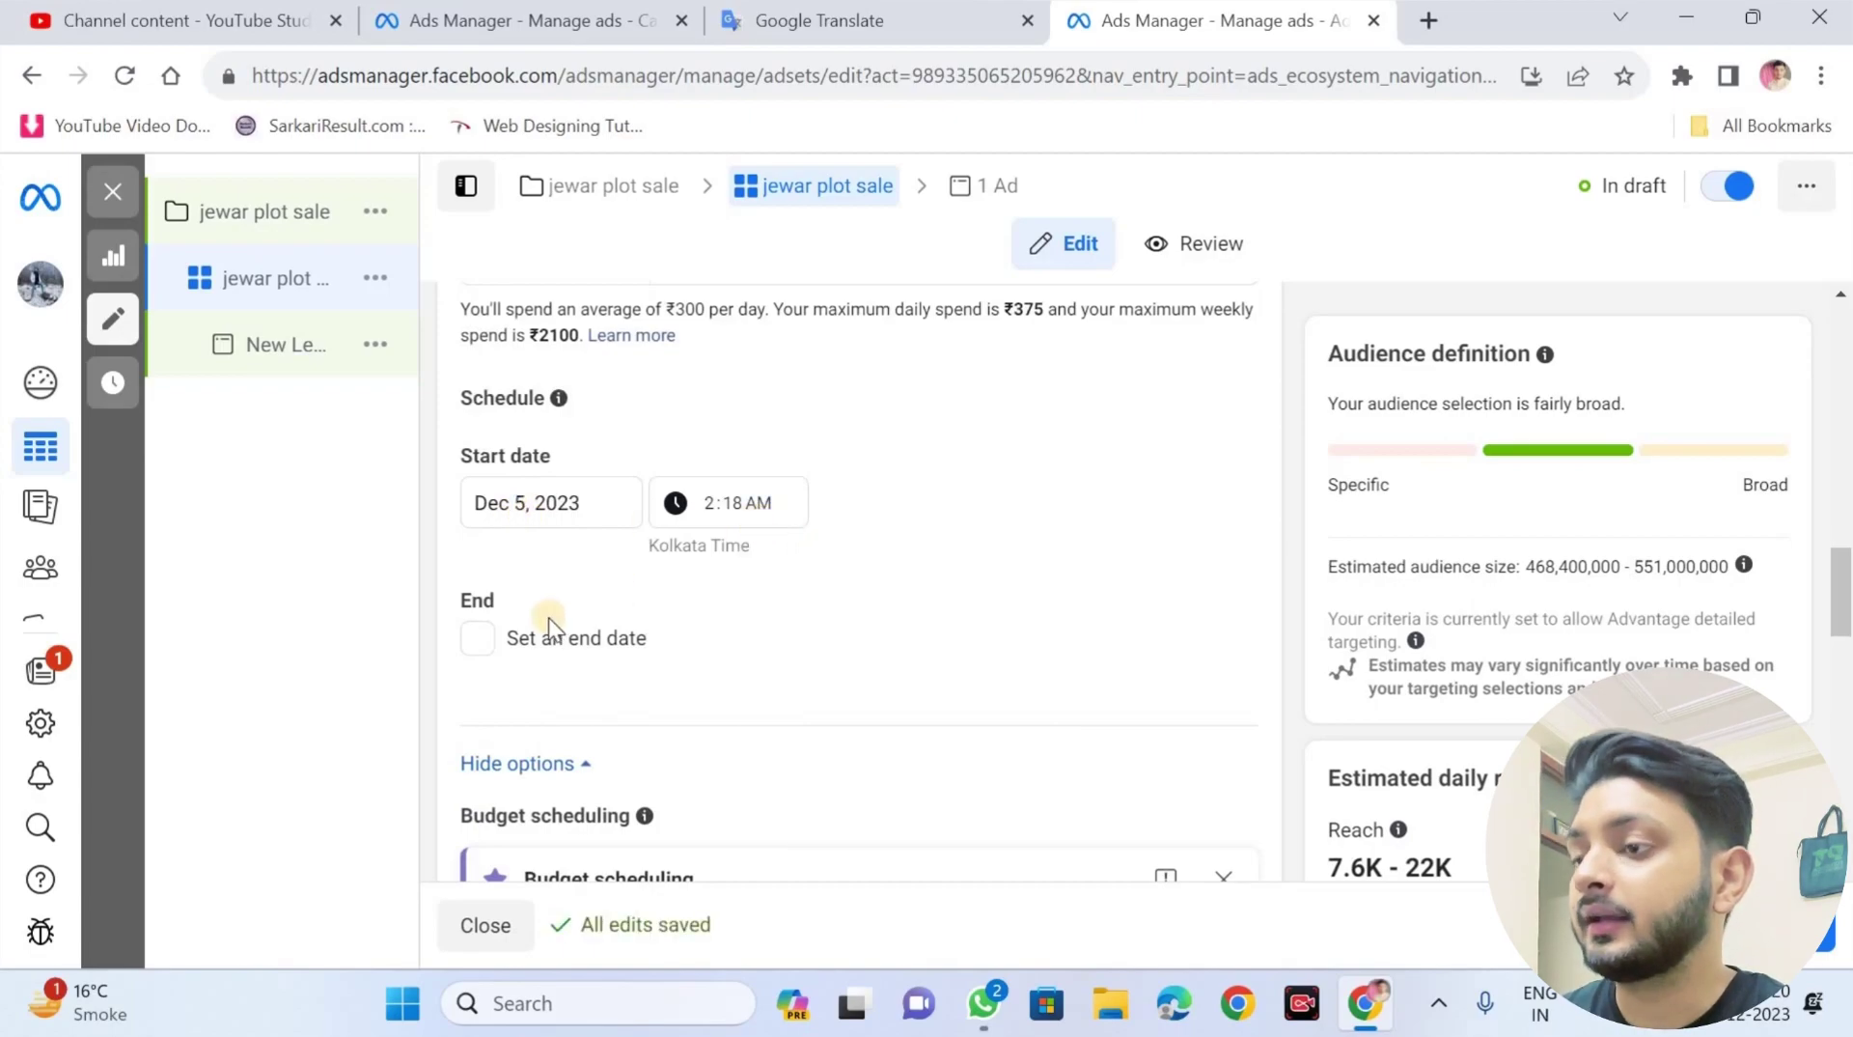
{"action": "left_click", "coordinate": [479, 648]}
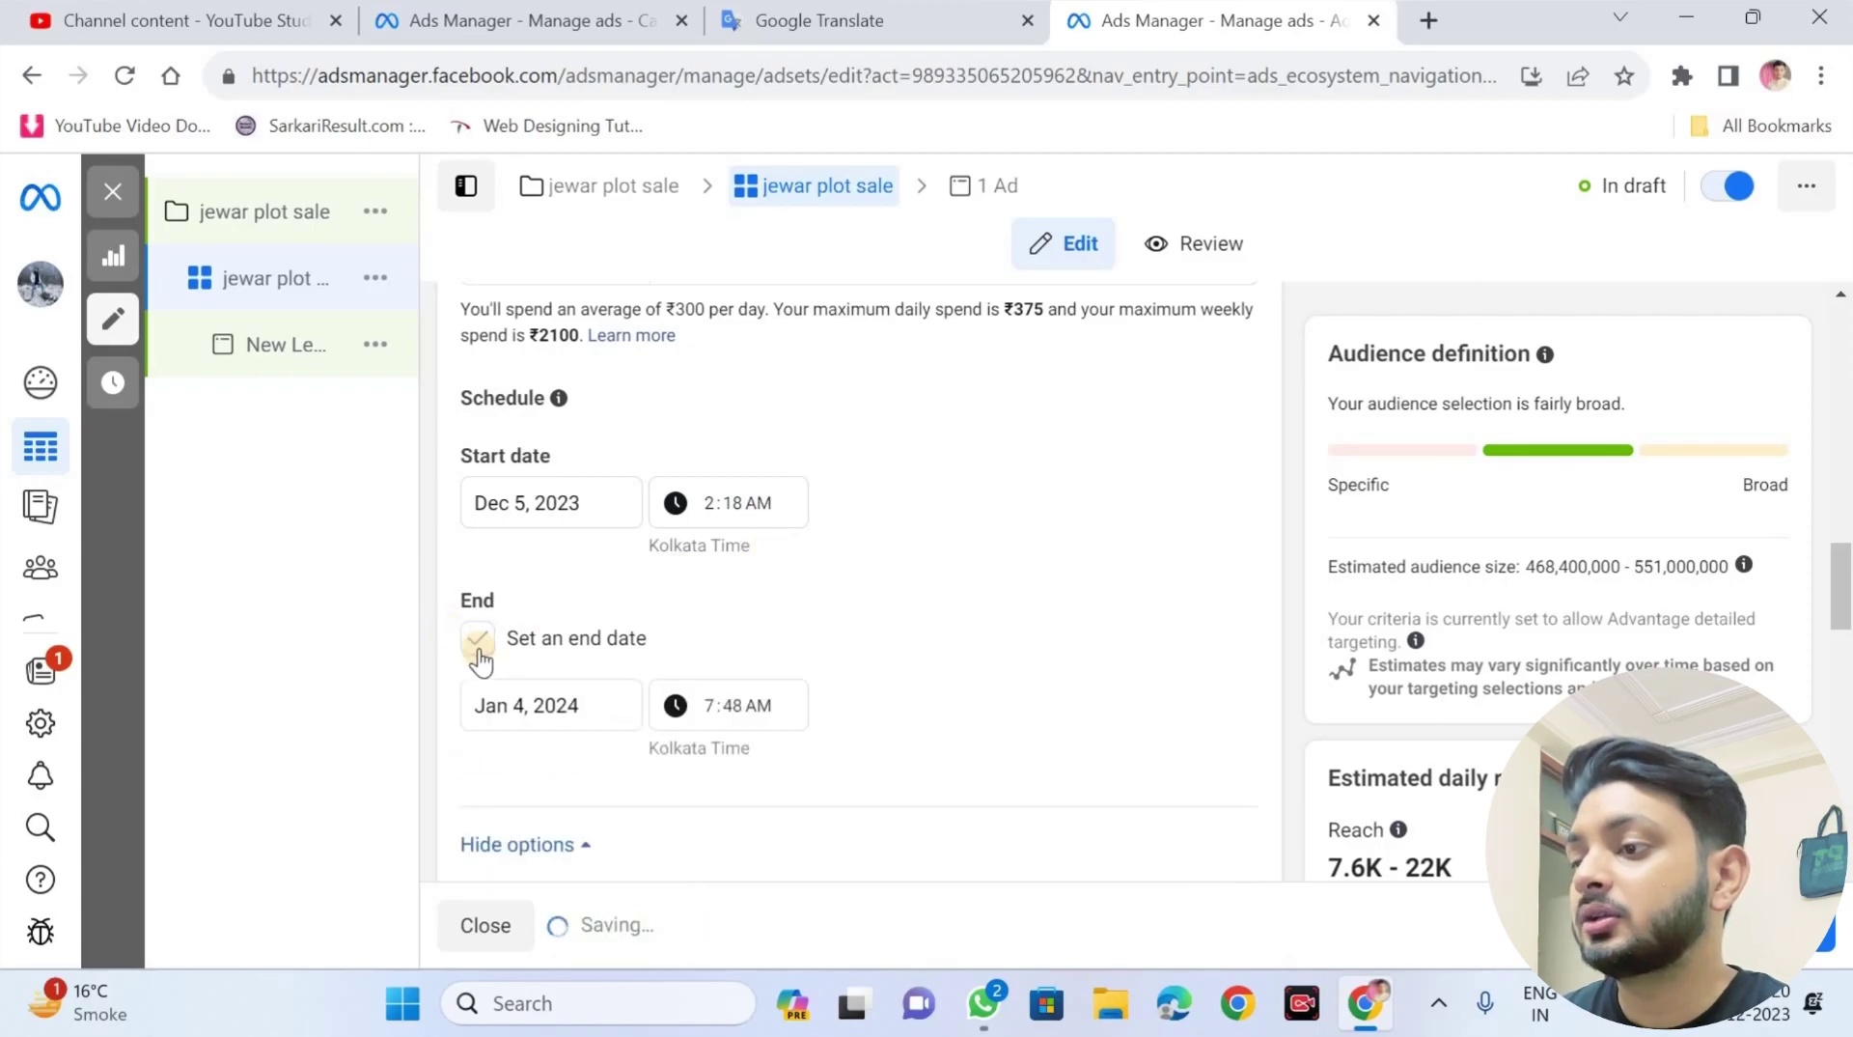
{"action": "left_click", "coordinate": [515, 710]}
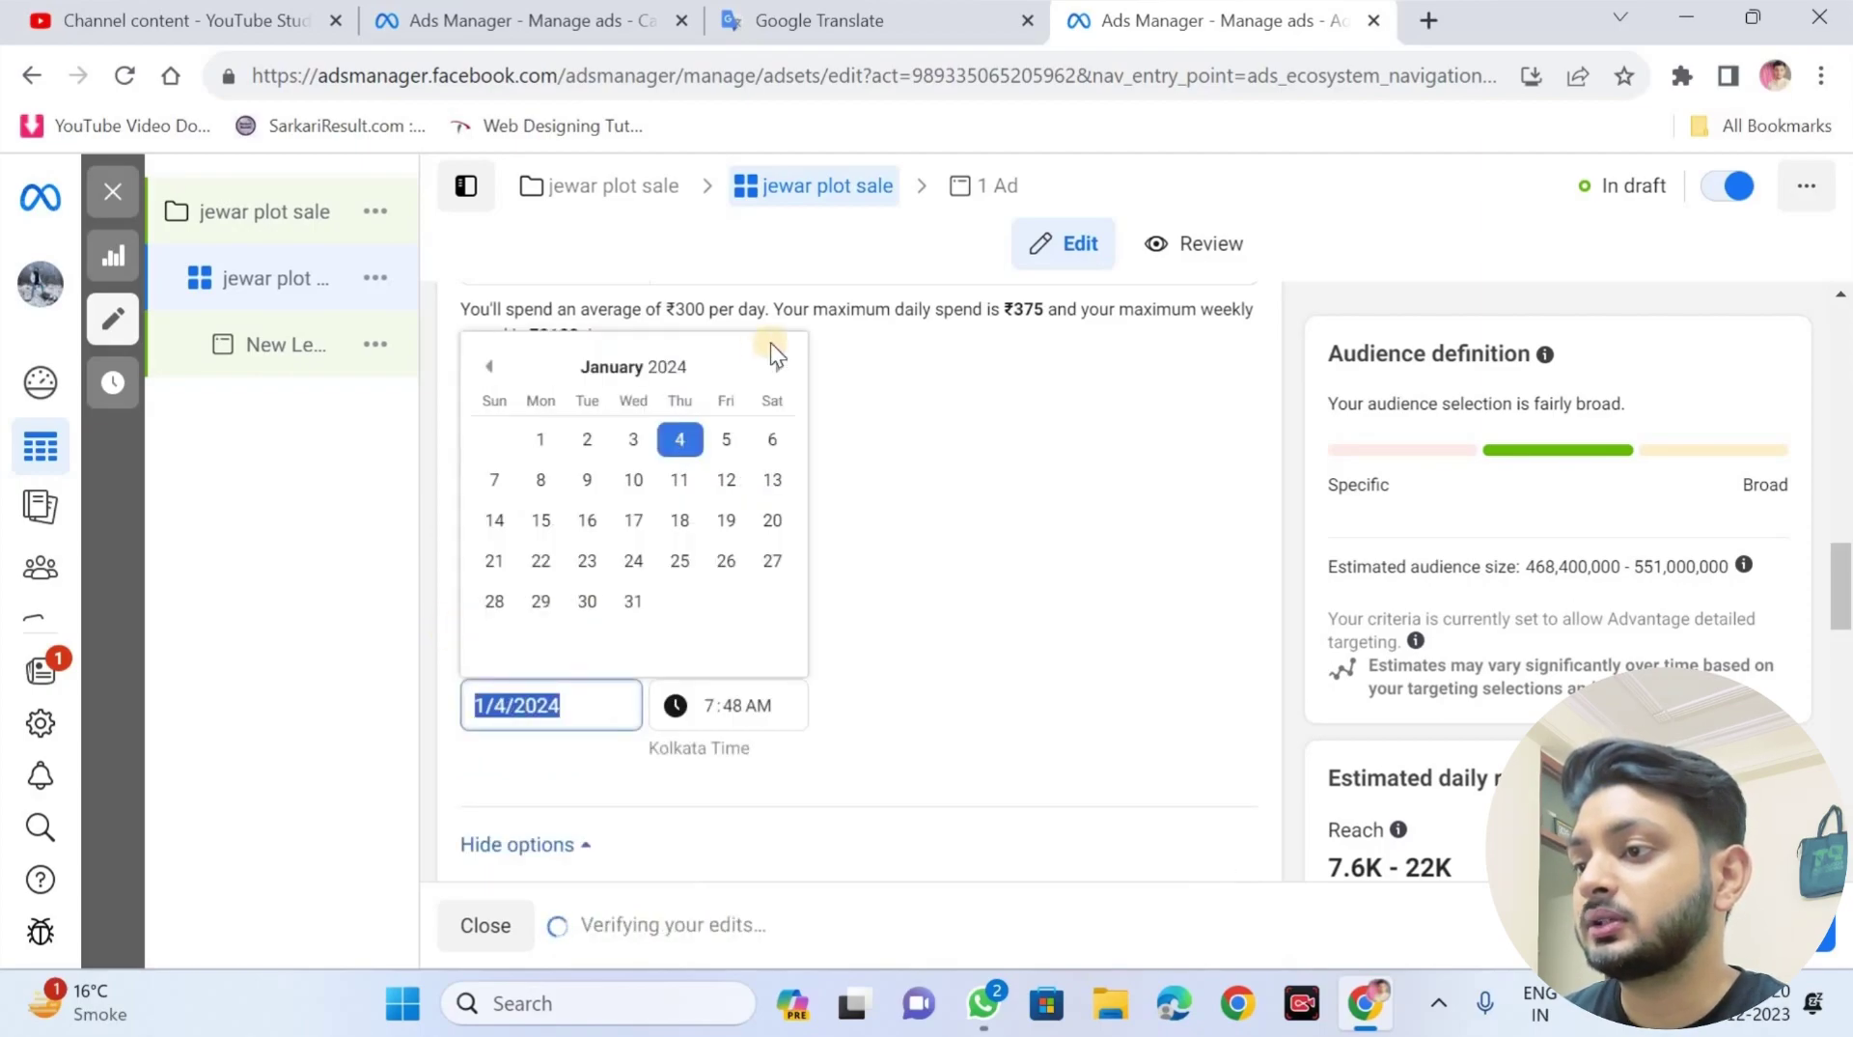
{"action": "left_click", "coordinate": [771, 441]}
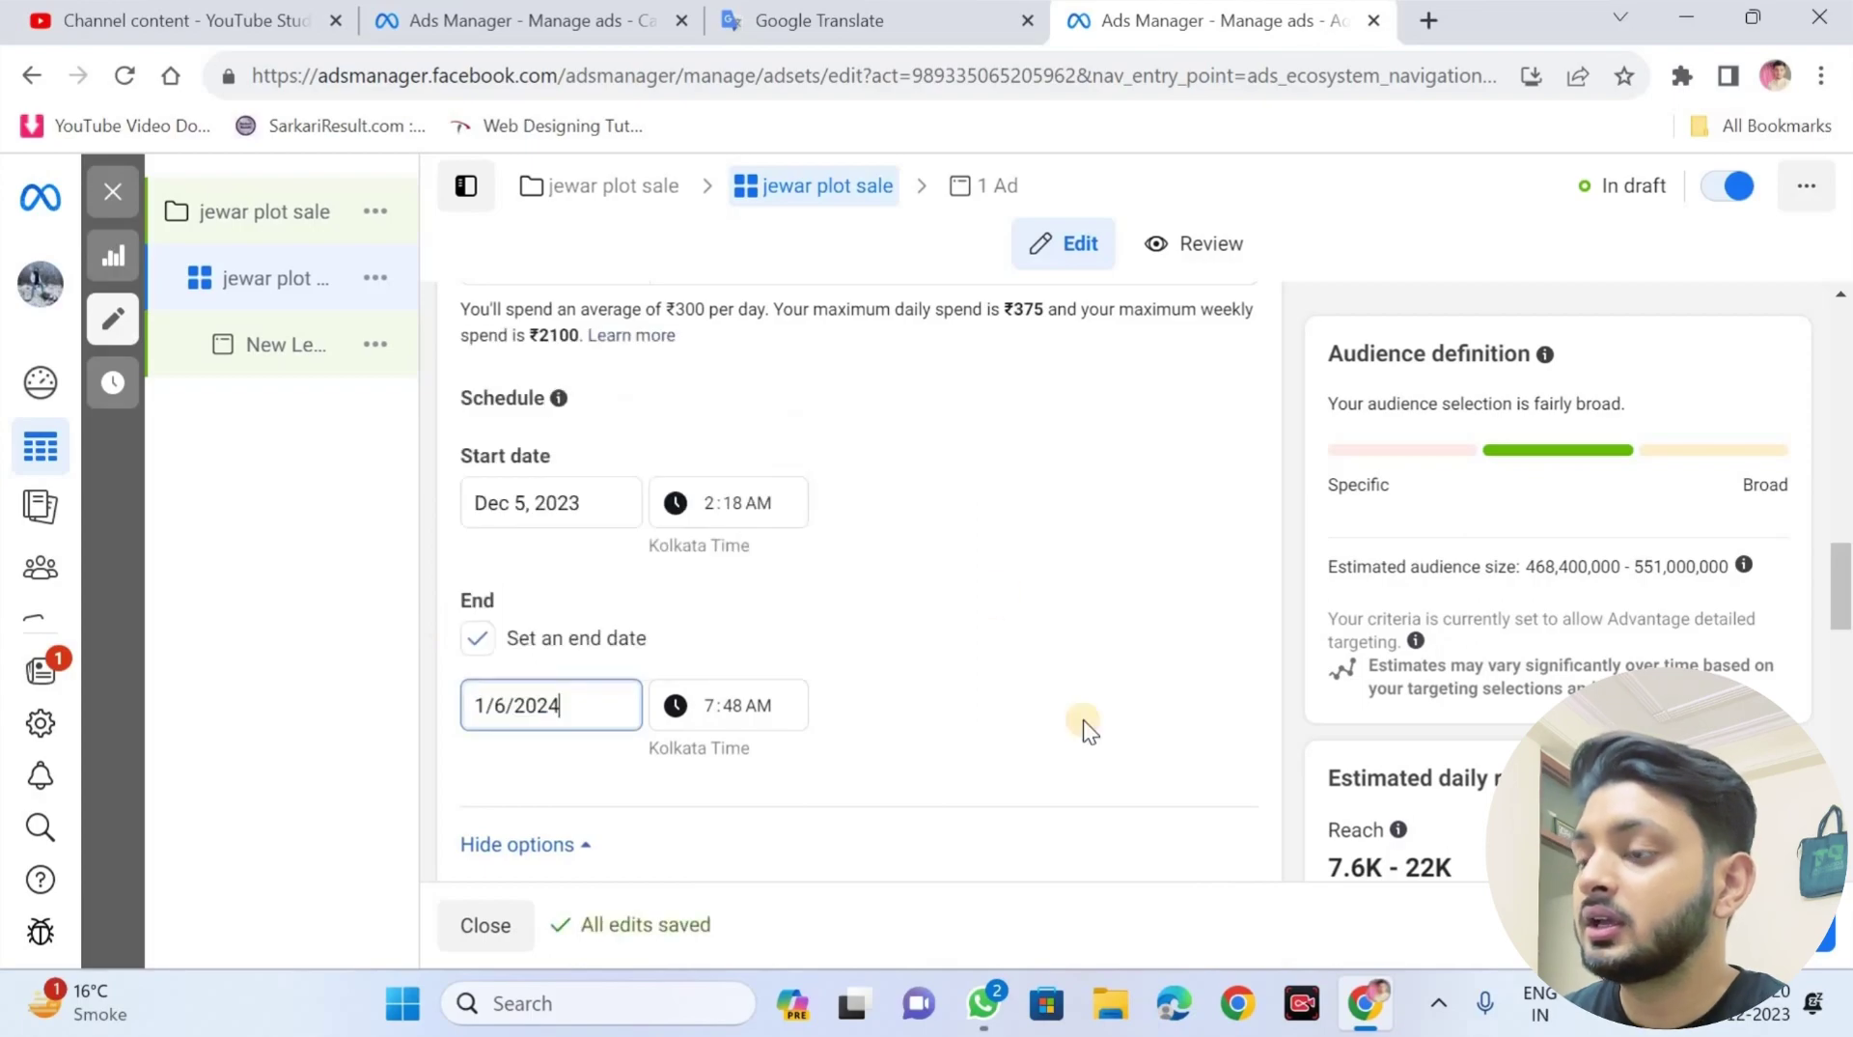
Step: Switch the ad set to Manual placements and exclude Instagram from the platforms
{"action": "scroll", "coordinate": [1083, 720], "scroll_direction": "down", "scroll_amount": 3}
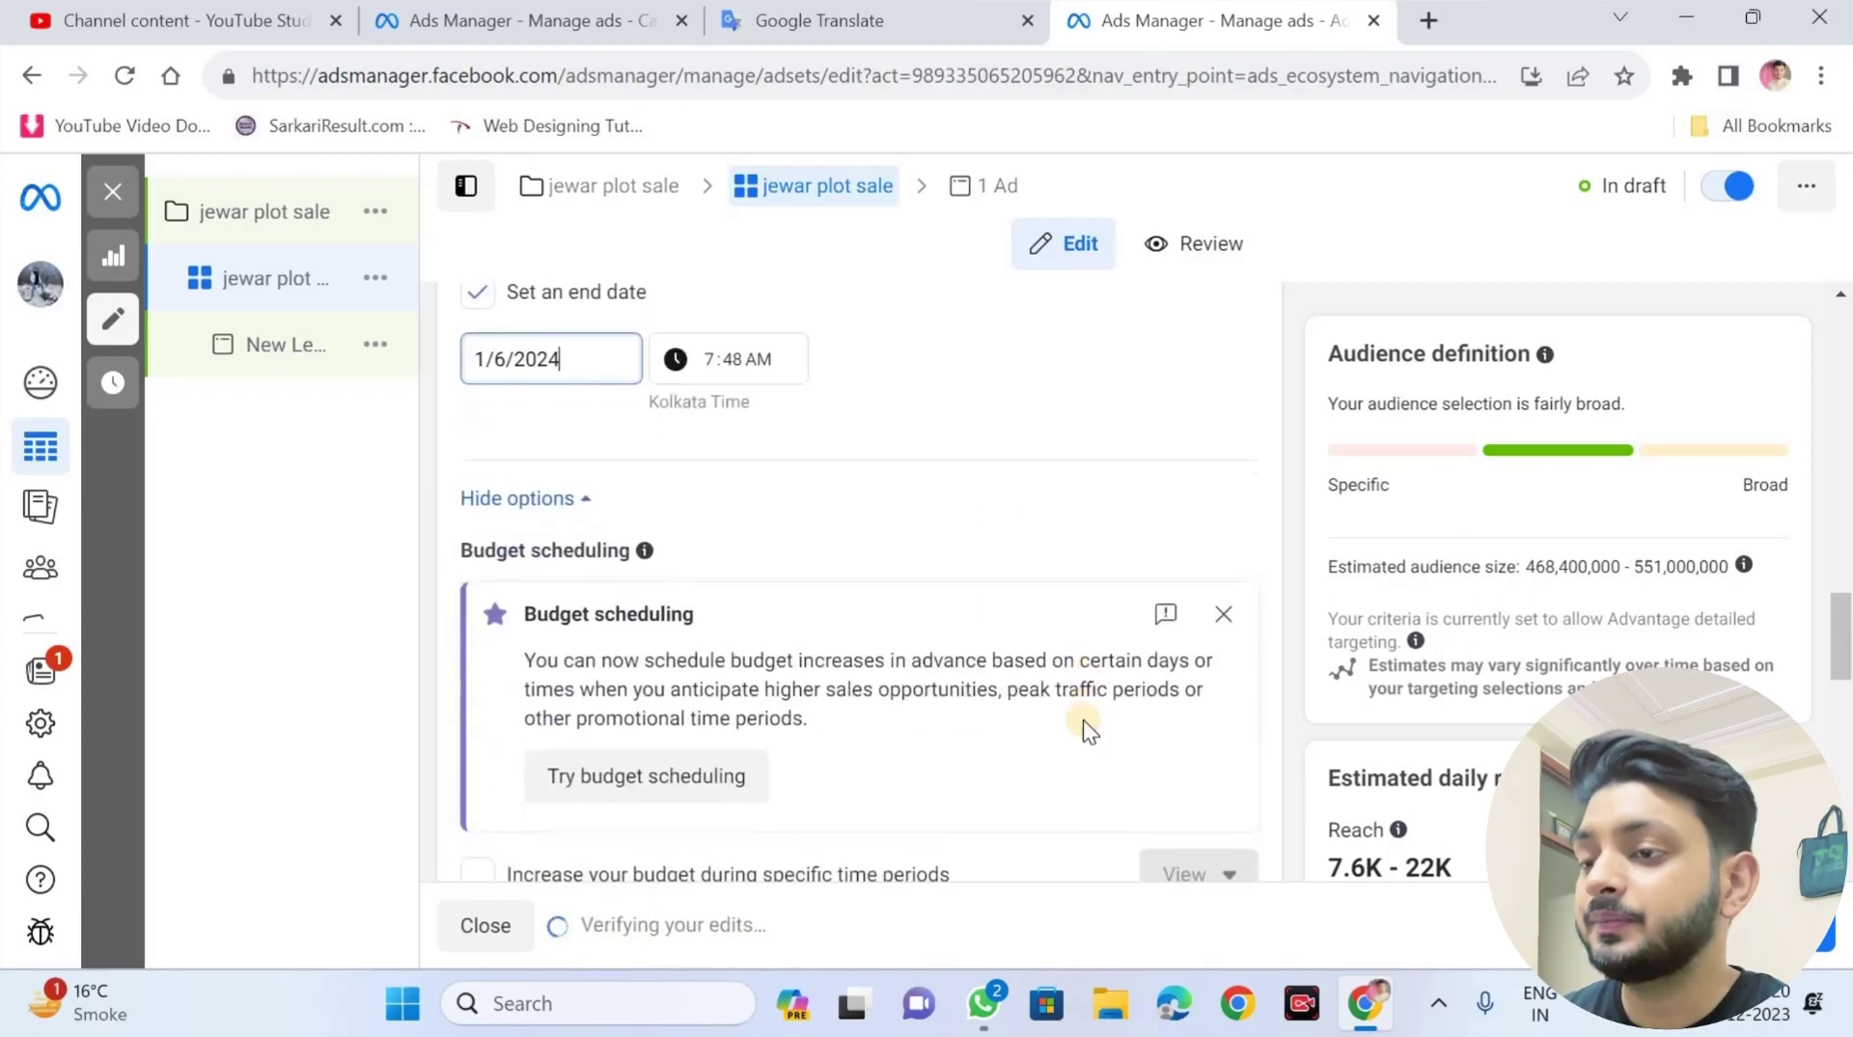
{"action": "scroll", "coordinate": [1083, 720], "scroll_direction": "down", "scroll_amount": 3}
{"action": "scroll", "coordinate": [1083, 721], "scroll_direction": "down", "scroll_amount": 2}
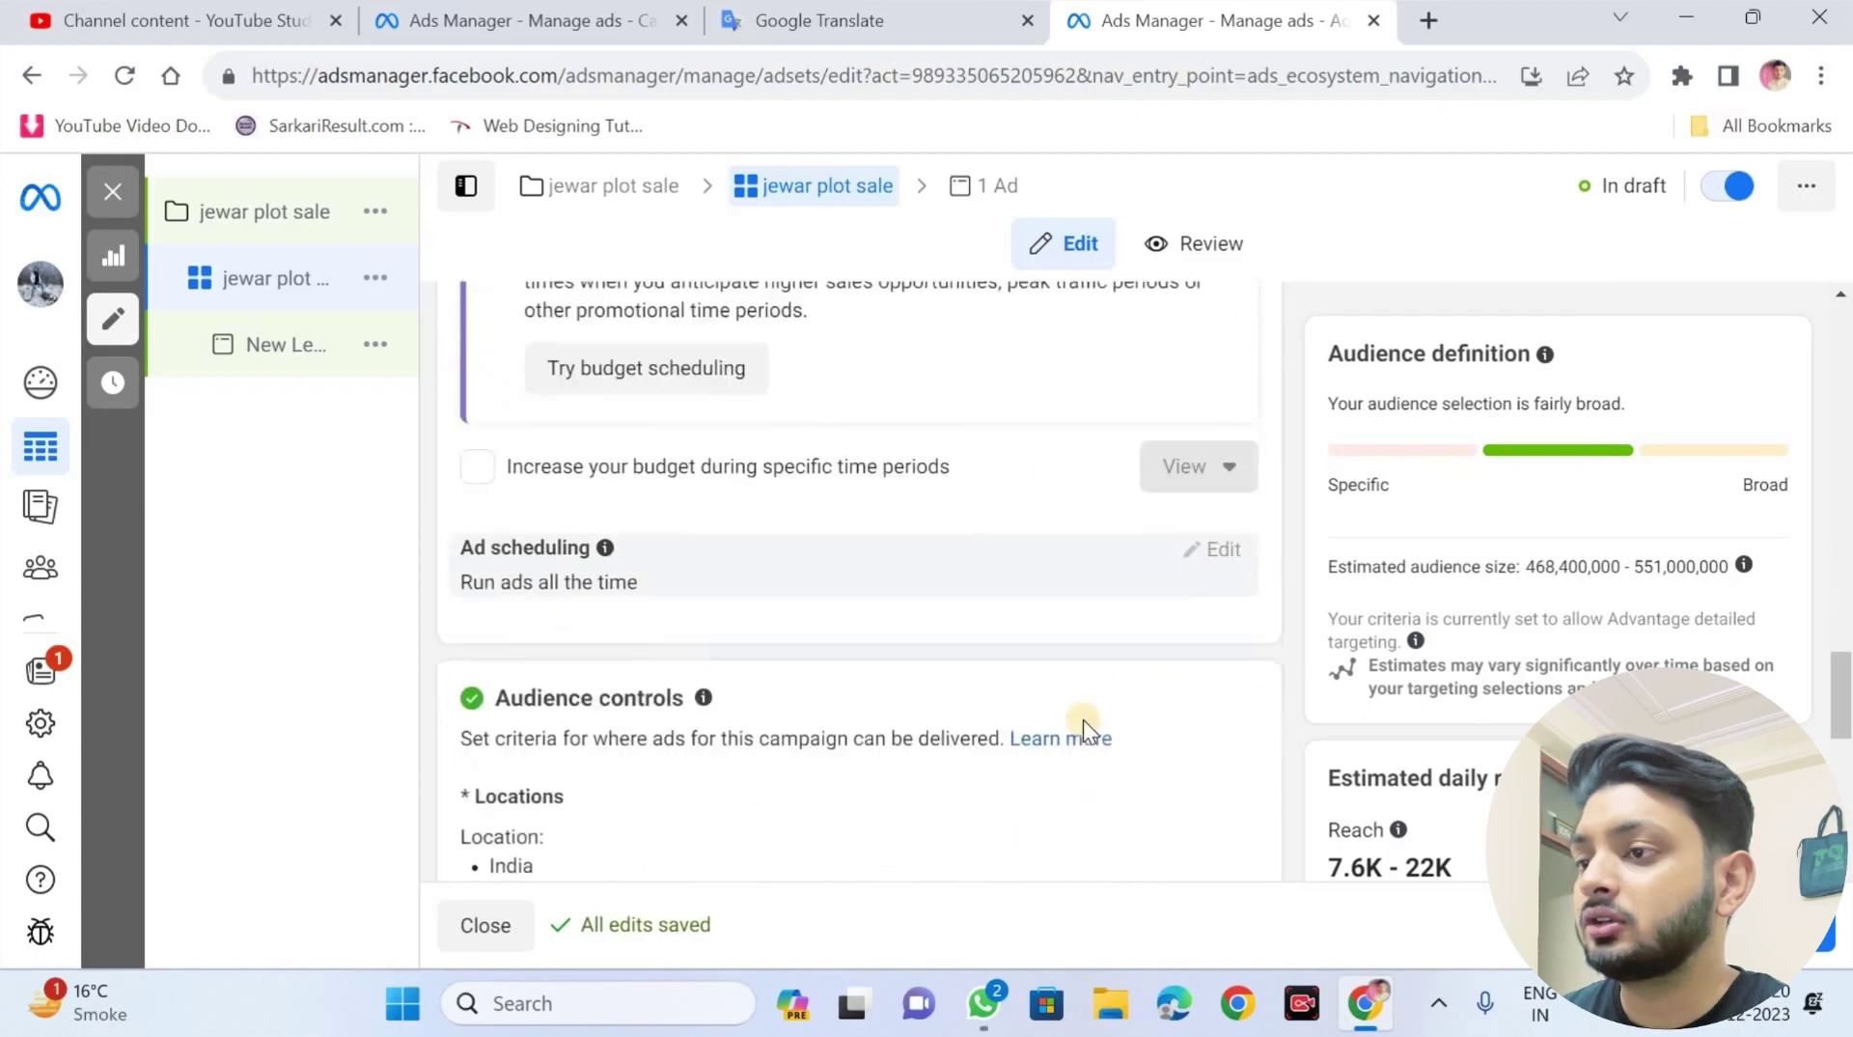
{"action": "scroll", "coordinate": [1012, 656], "scroll_direction": "up", "scroll_amount": 3}
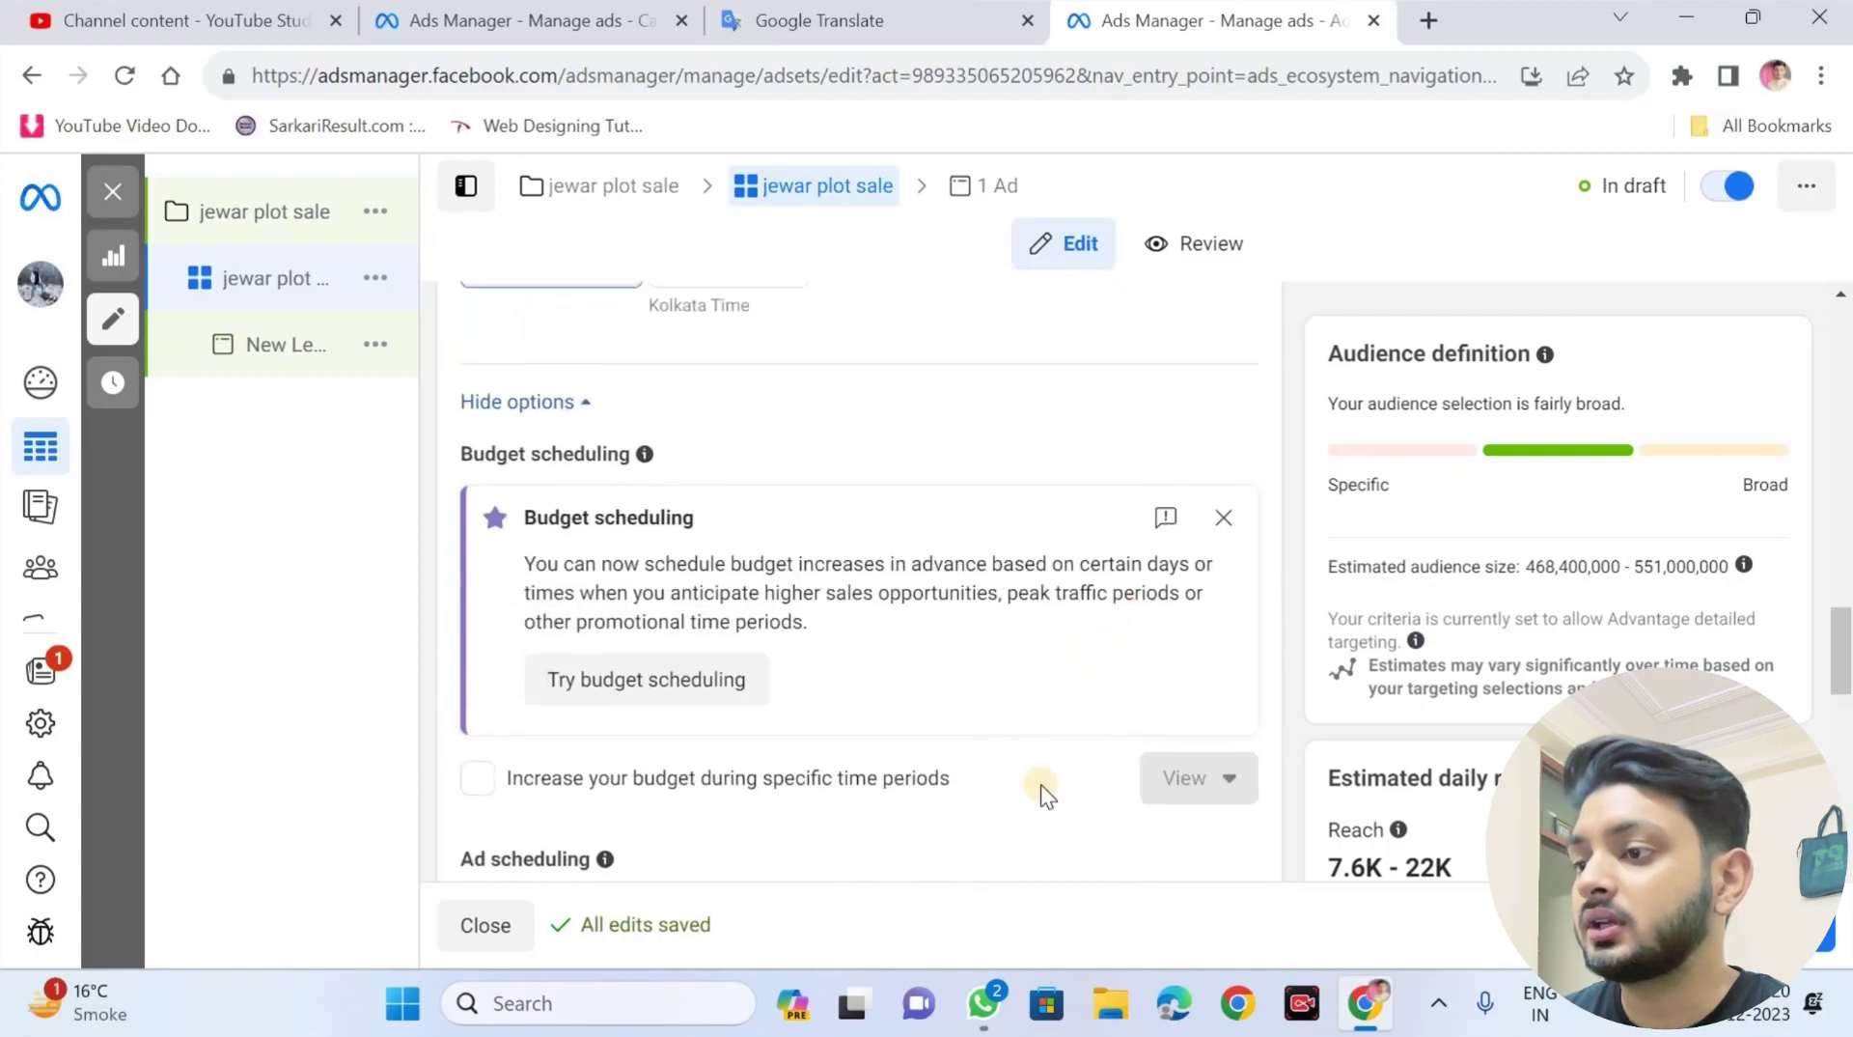
{"action": "scroll", "coordinate": [923, 711], "scroll_direction": "down", "scroll_amount": 7}
{"action": "scroll", "coordinate": [922, 709], "scroll_direction": "up", "scroll_amount": 2}
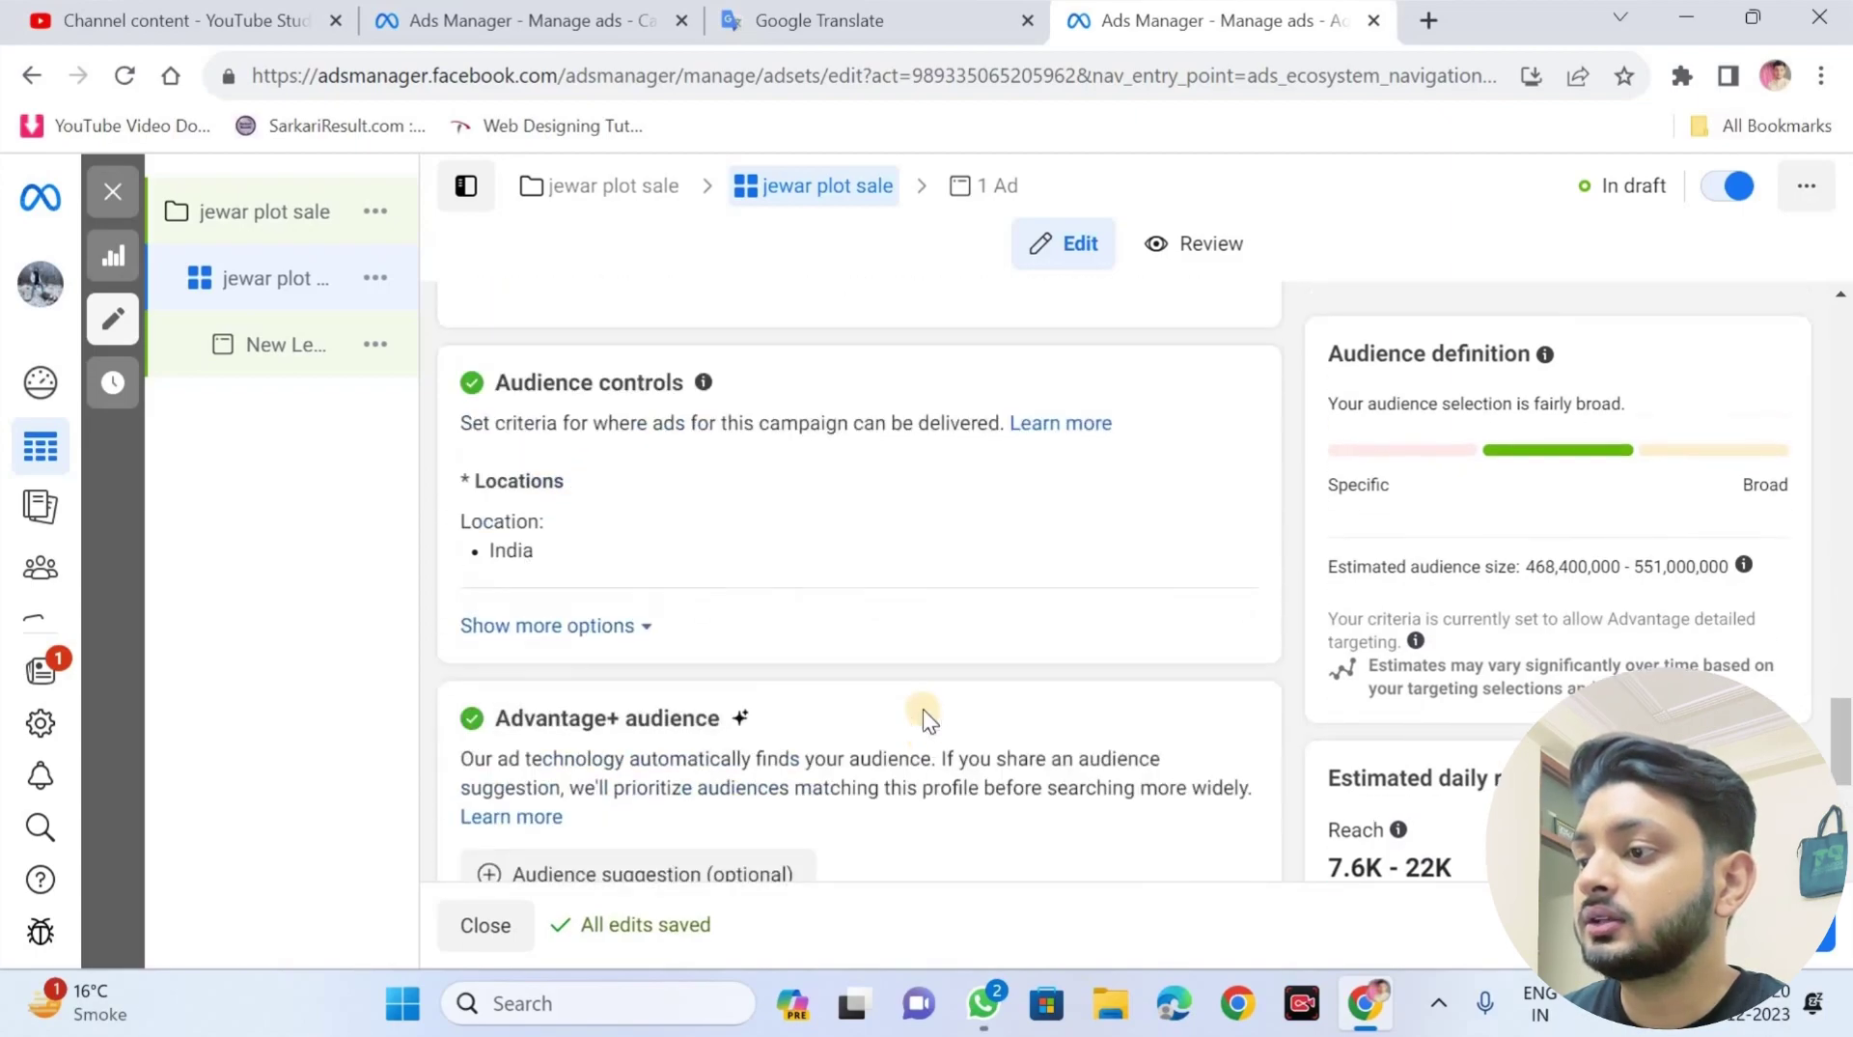
{"action": "scroll", "coordinate": [907, 740], "scroll_direction": "down", "scroll_amount": 2}
{"action": "scroll", "coordinate": [907, 739], "scroll_direction": "down", "scroll_amount": 3}
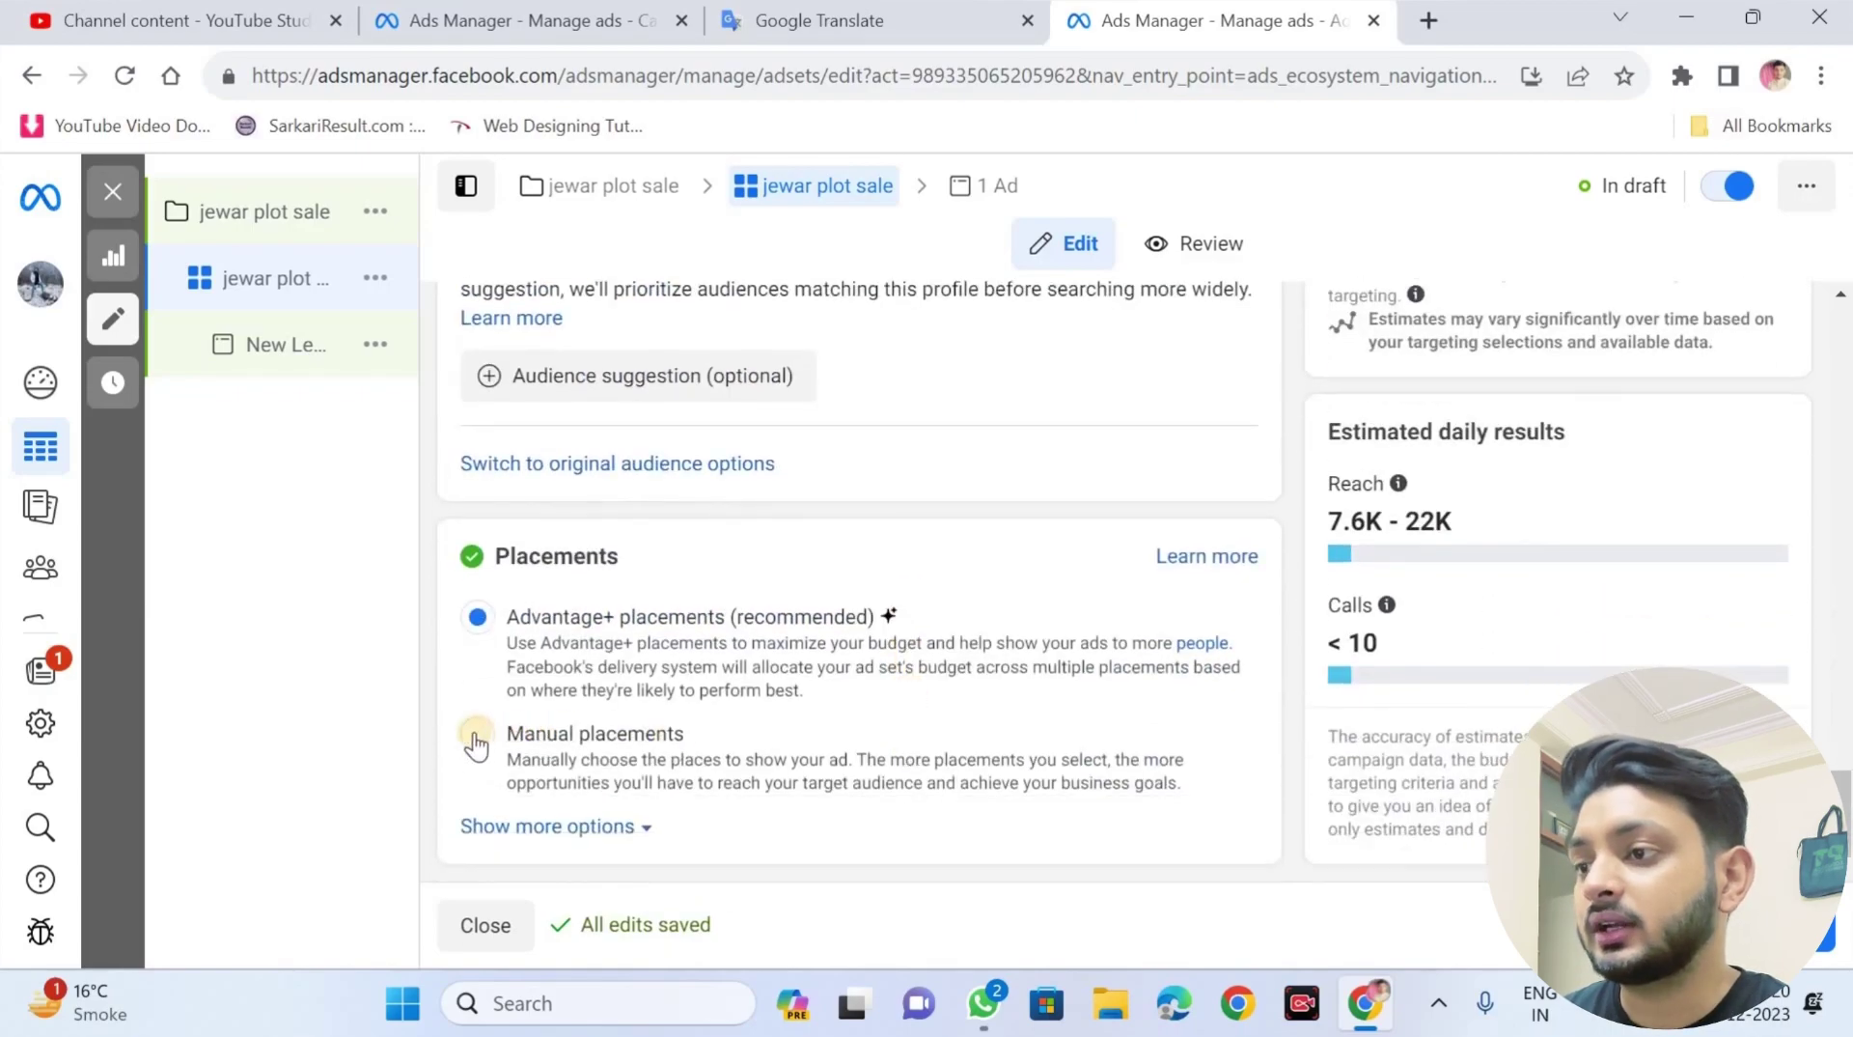
{"action": "left_click", "coordinate": [476, 740]}
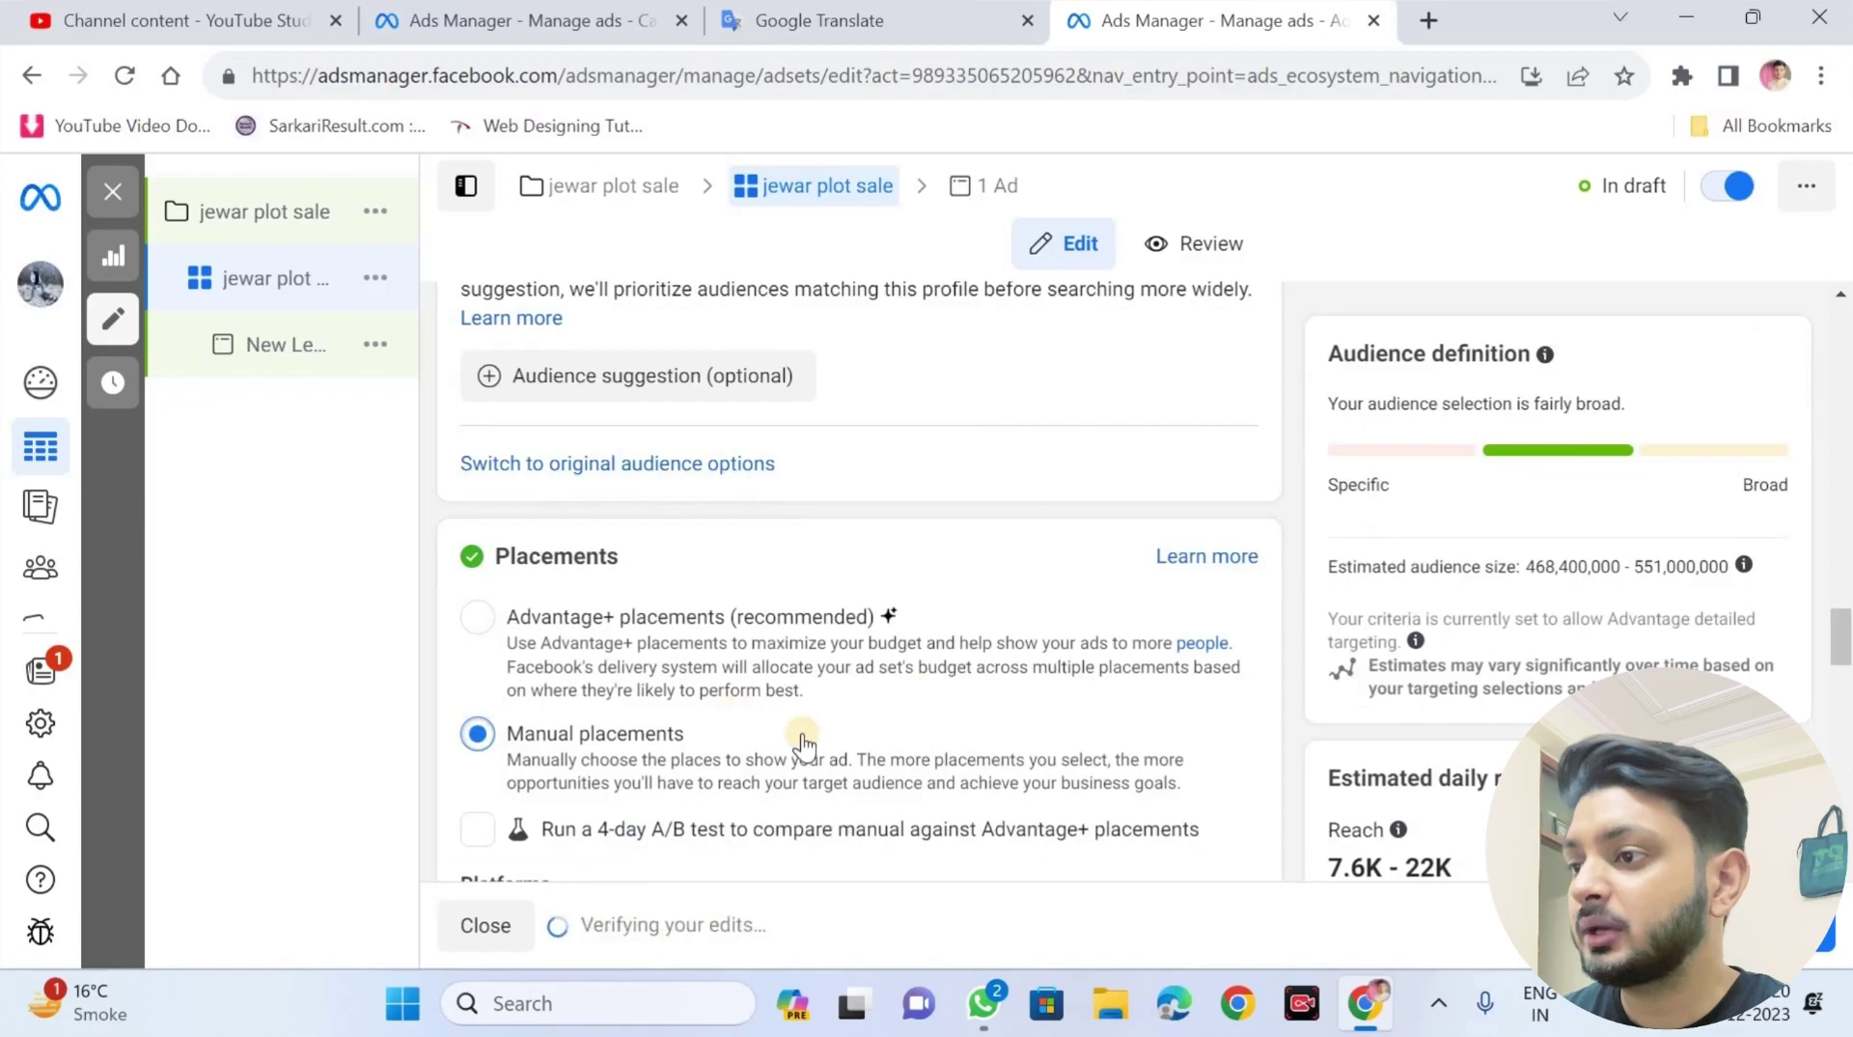
{"action": "scroll", "coordinate": [797, 731], "scroll_direction": "down", "scroll_amount": 4}
{"action": "scroll", "coordinate": [804, 734], "scroll_direction": "down", "scroll_amount": 2}
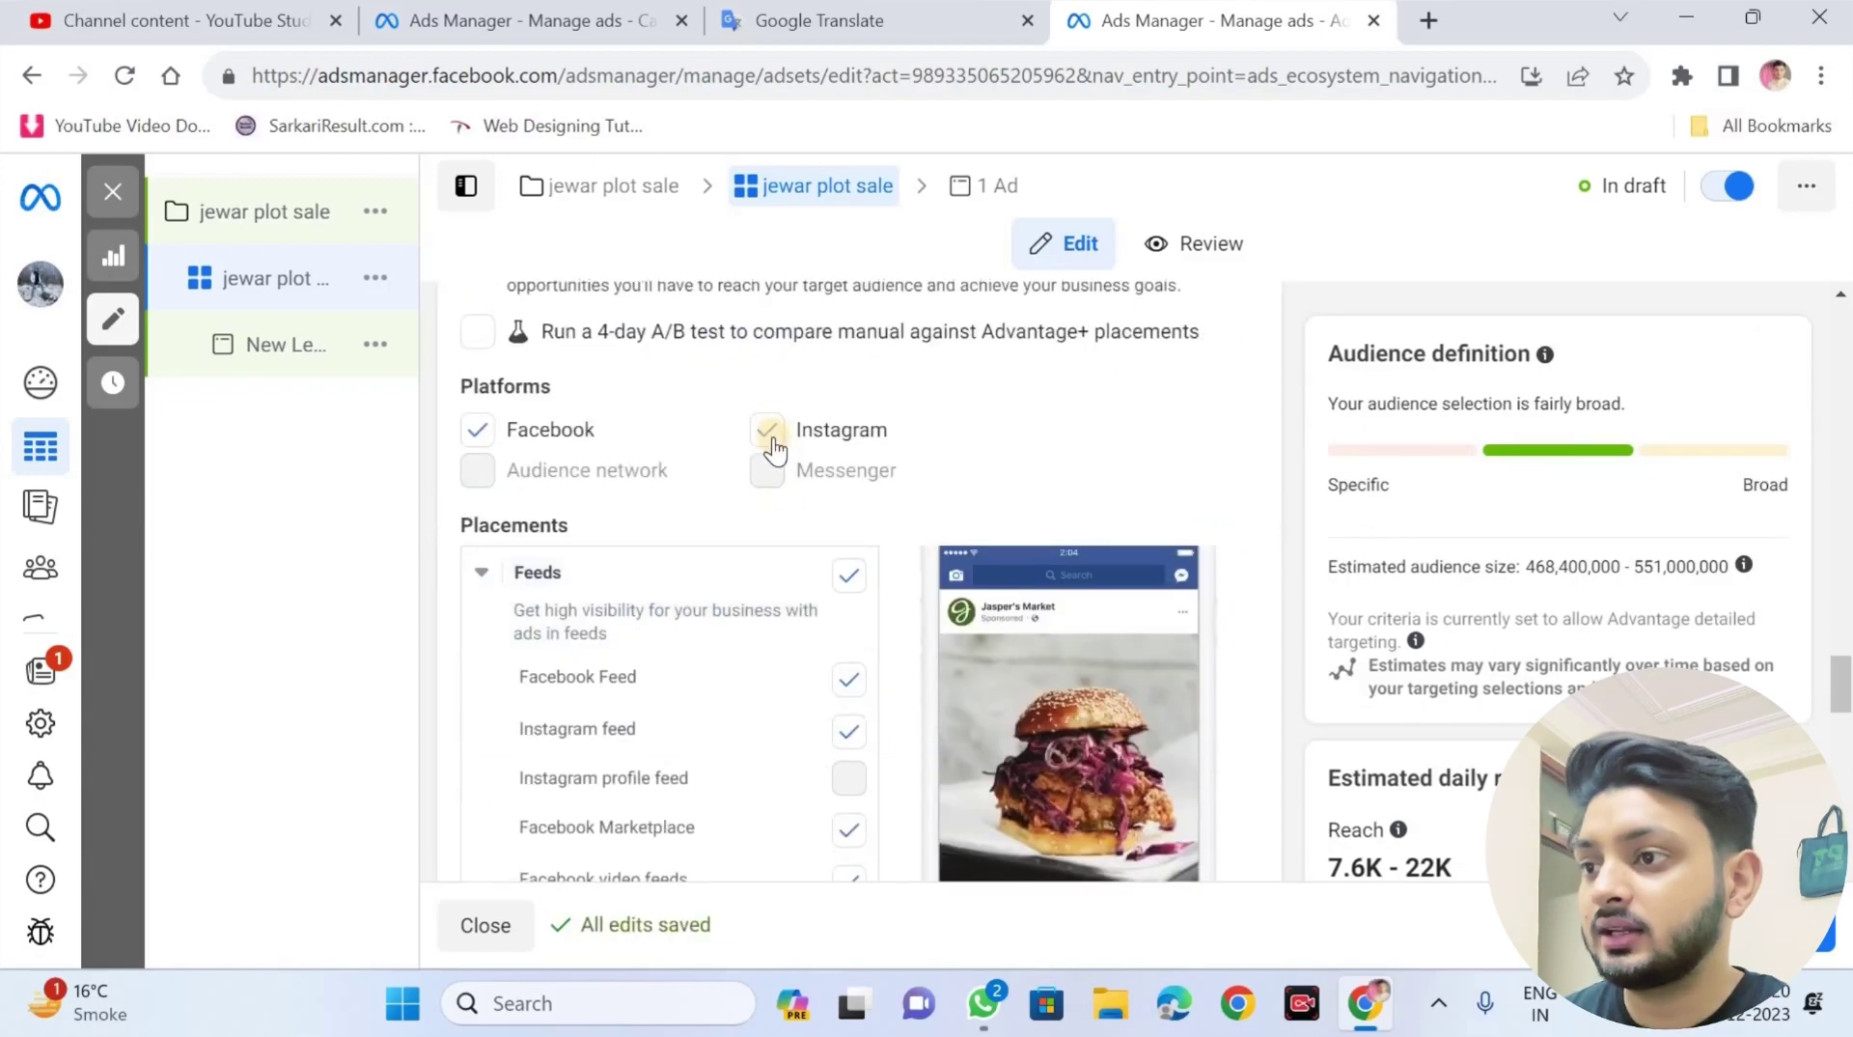
{"action": "left_click", "coordinate": [769, 431]}
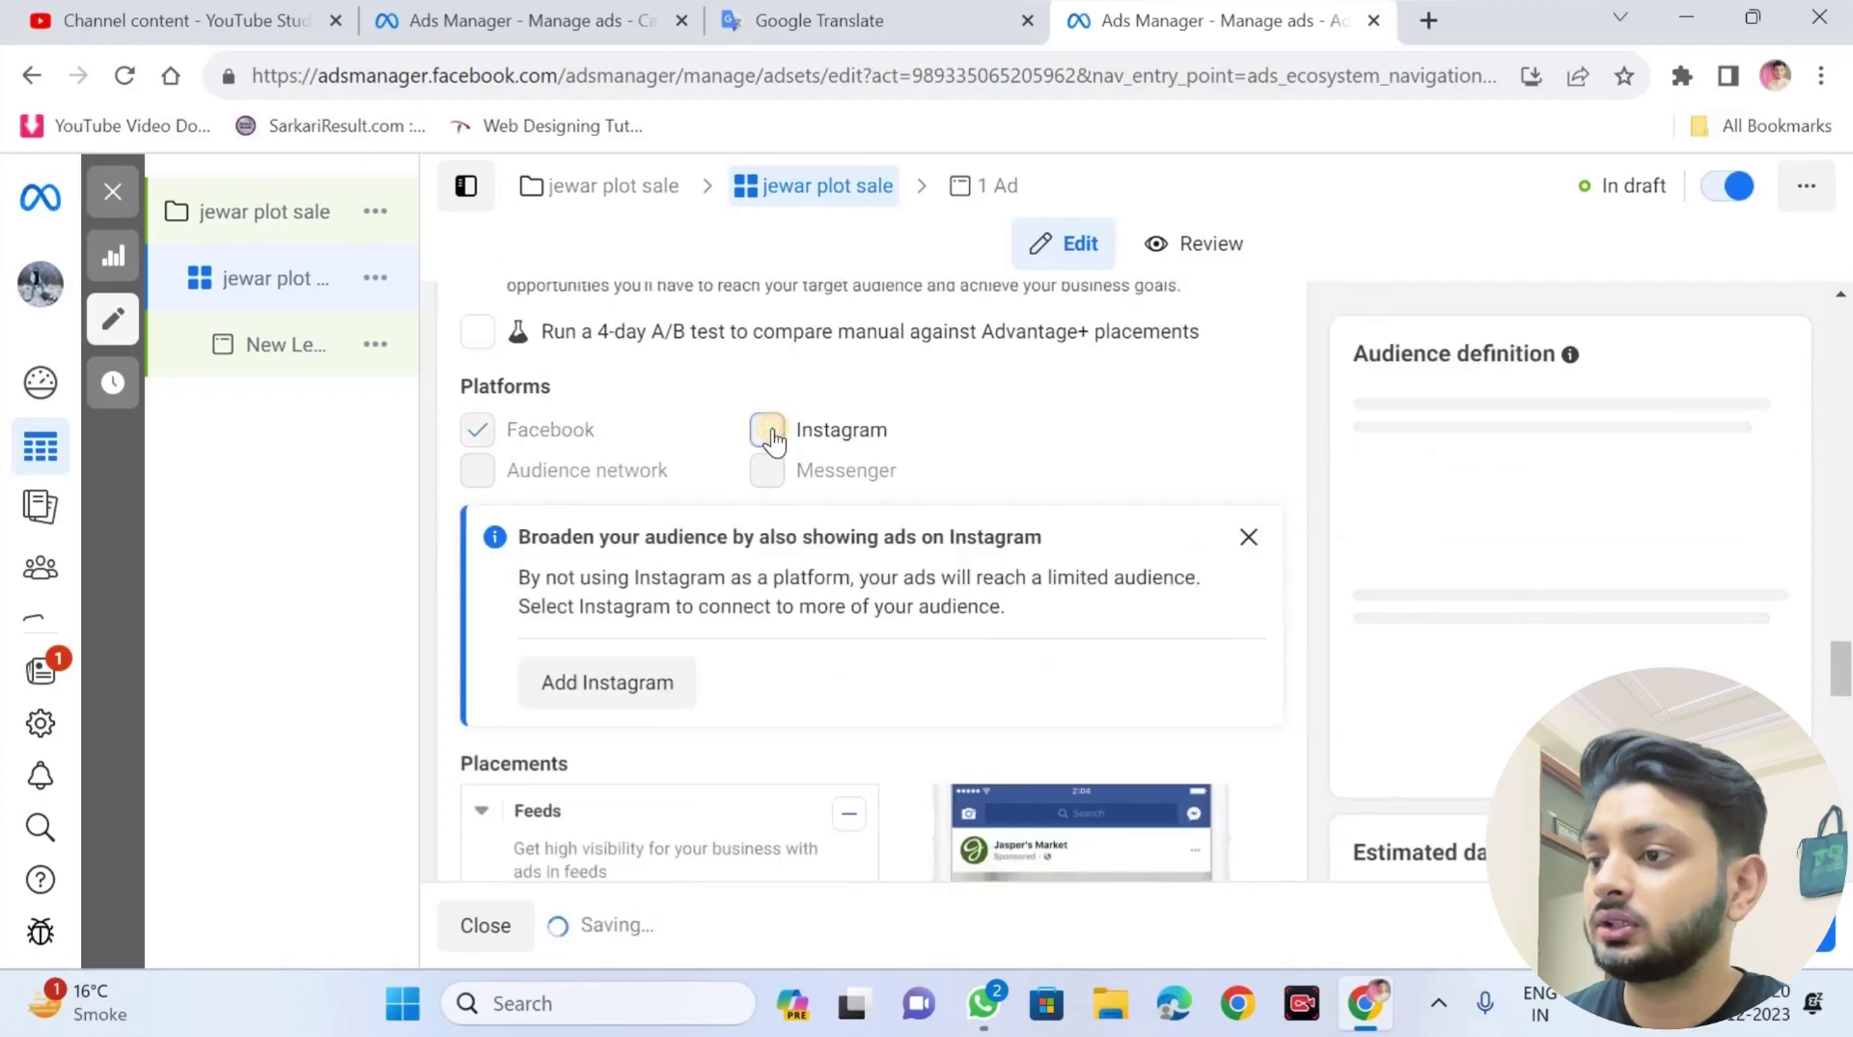
Step: Check which placements are selected across Feeds, Stories and Reels, and the other placement groups
{"action": "scroll", "coordinate": [786, 571], "scroll_direction": "down", "scroll_amount": 4}
{"action": "scroll", "coordinate": [785, 569], "scroll_direction": "down", "scroll_amount": 6}
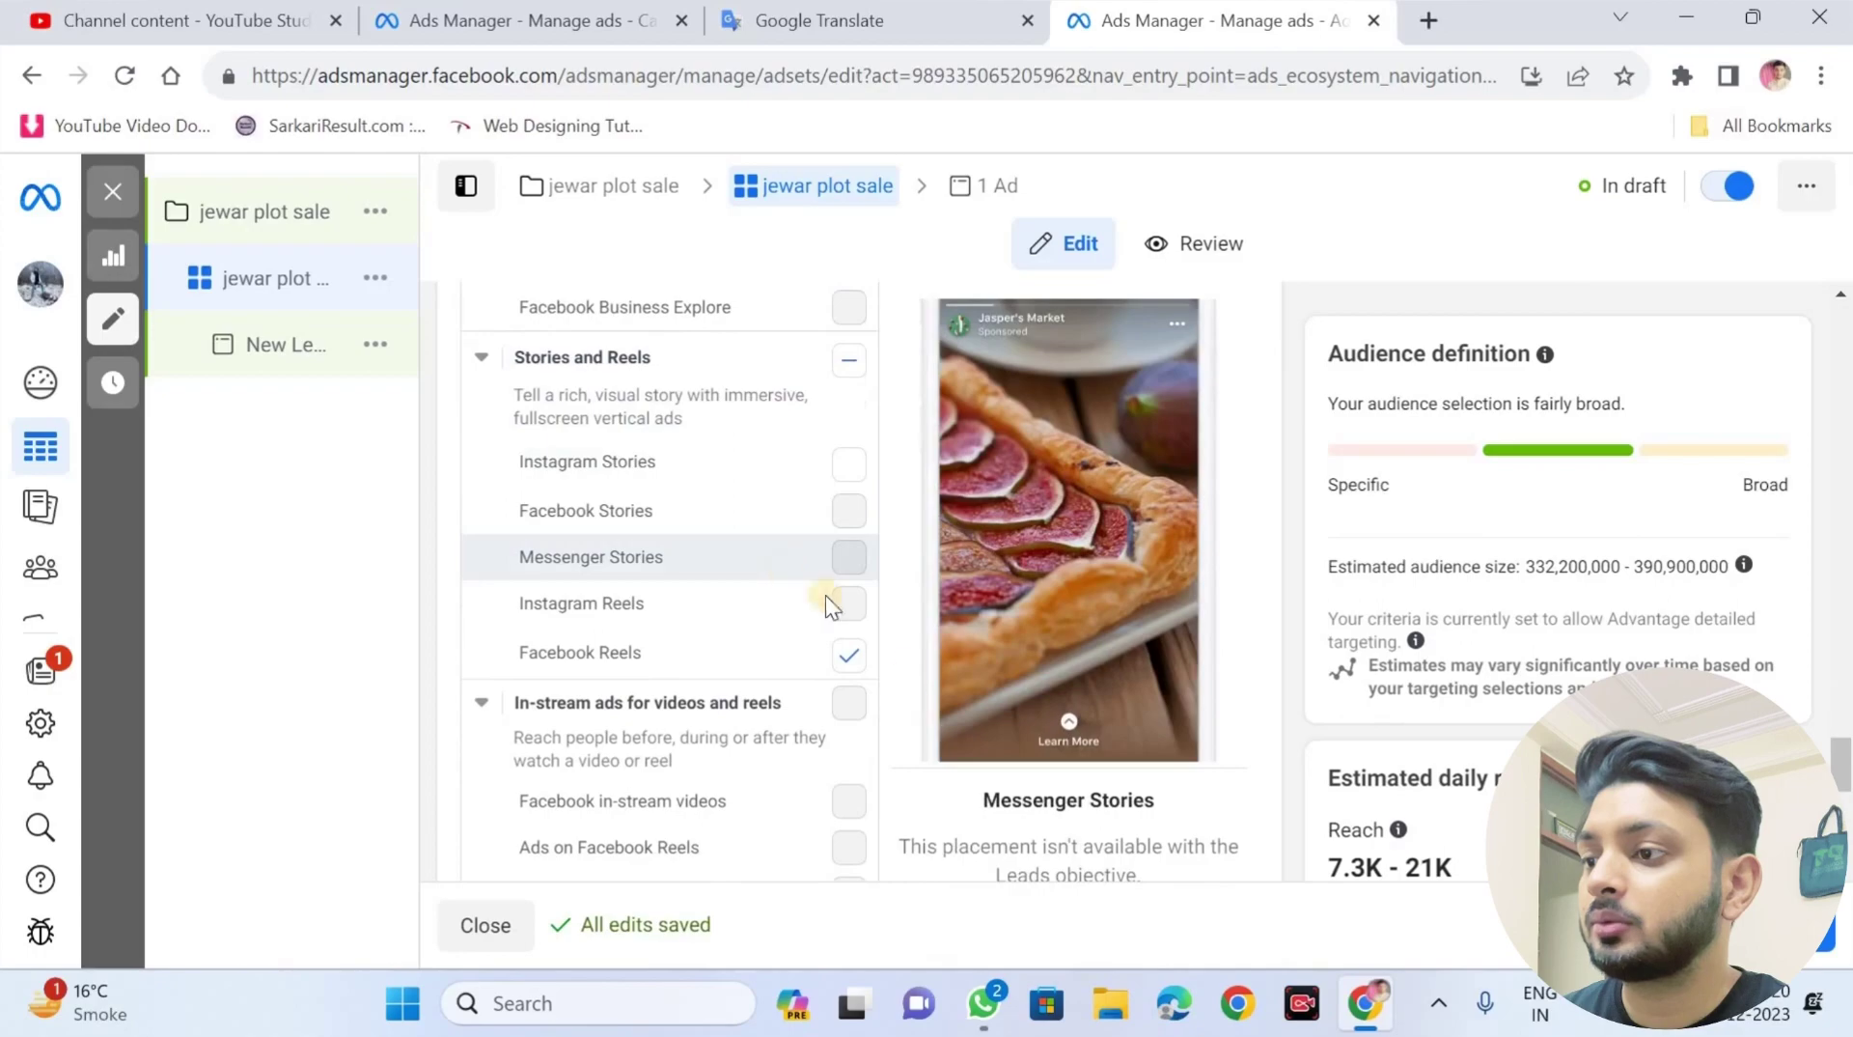
{"action": "scroll", "coordinate": [1018, 553], "scroll_direction": "down", "scroll_amount": 7}
{"action": "scroll", "coordinate": [1017, 553], "scroll_direction": "up", "scroll_amount": 10}
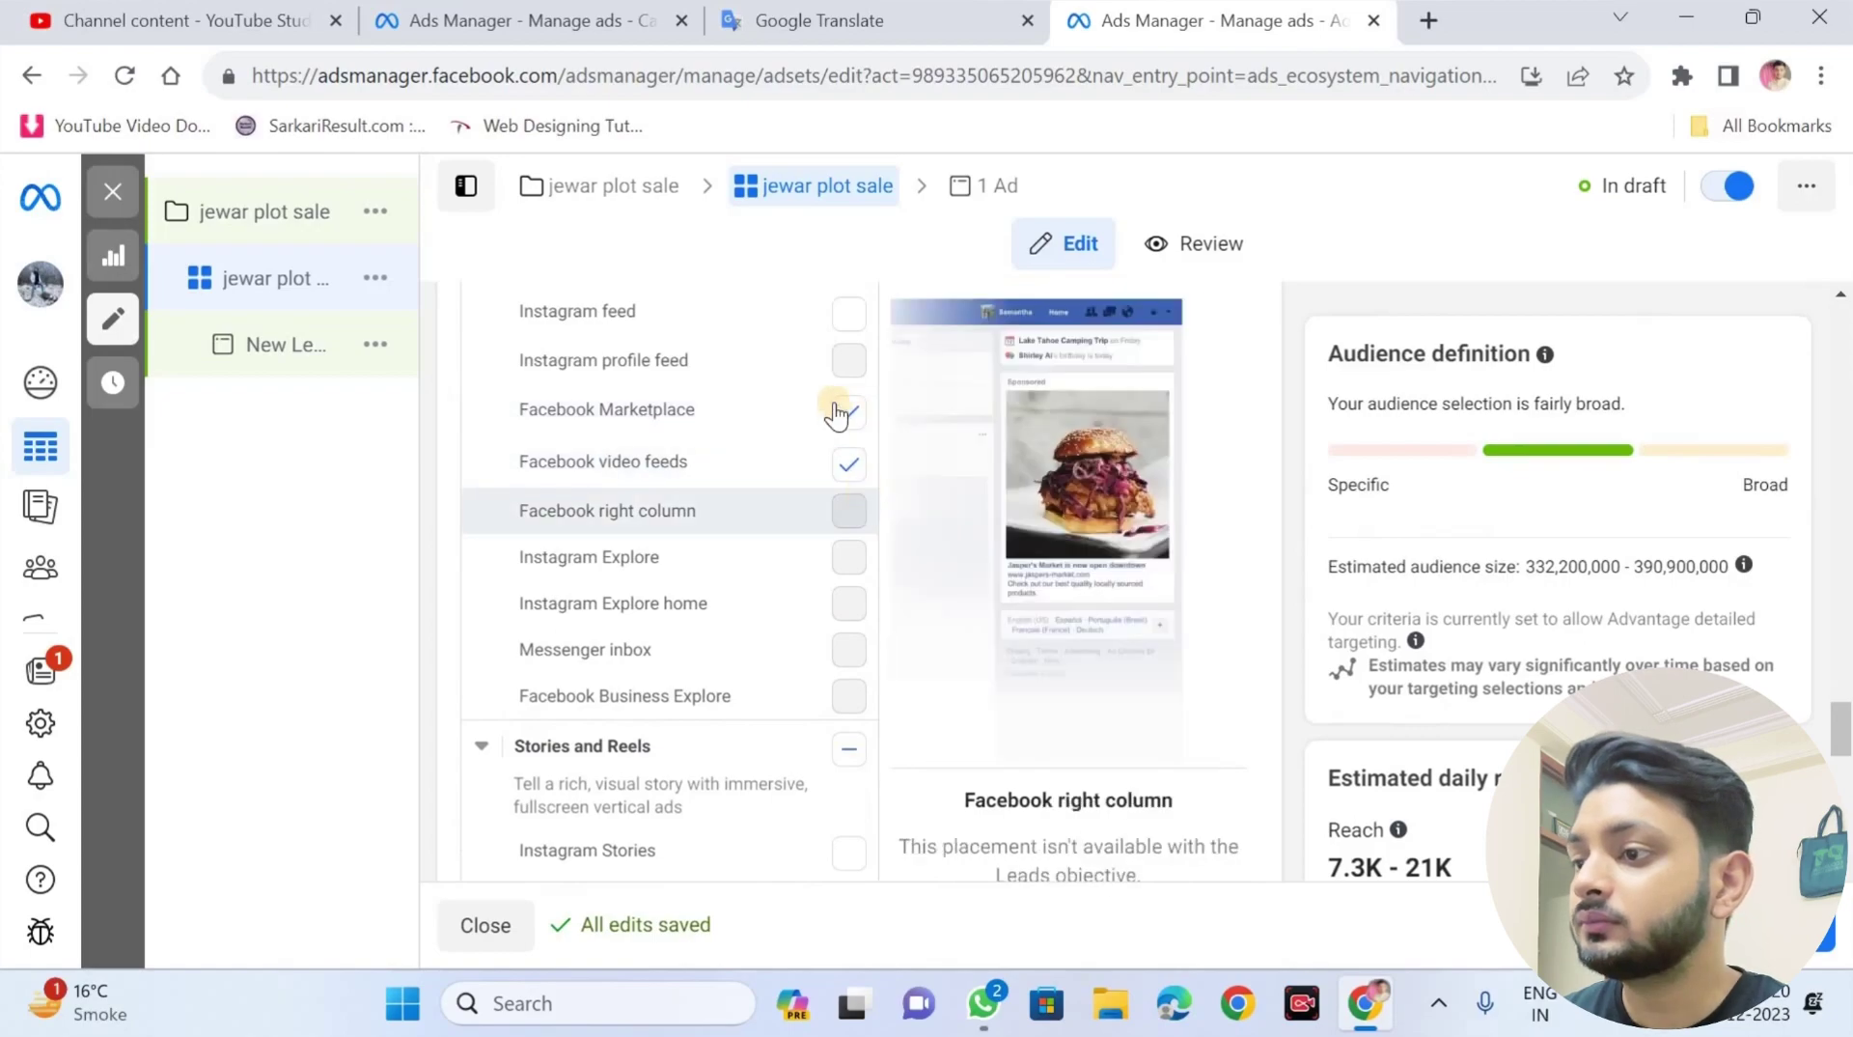
{"action": "scroll", "coordinate": [836, 401], "scroll_direction": "up", "scroll_amount": 5}
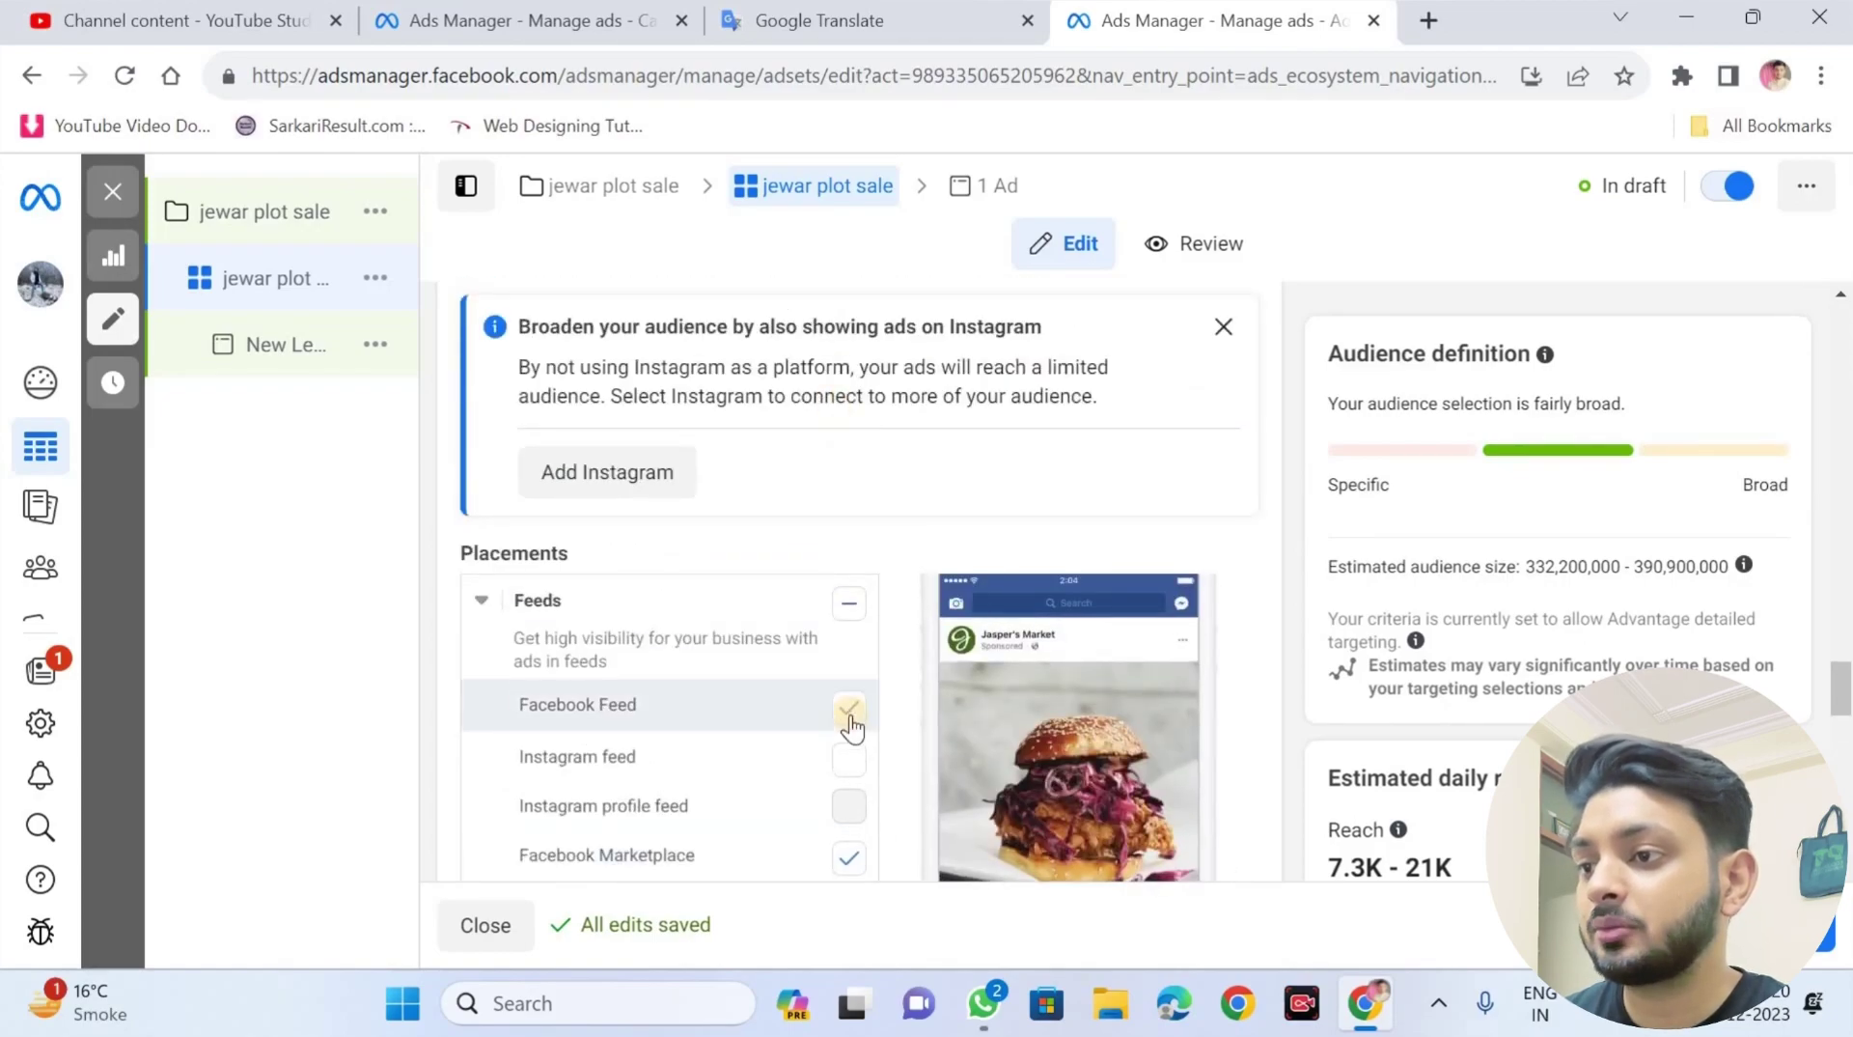
{"action": "scroll", "coordinate": [849, 719], "scroll_direction": "down", "scroll_amount": 10}
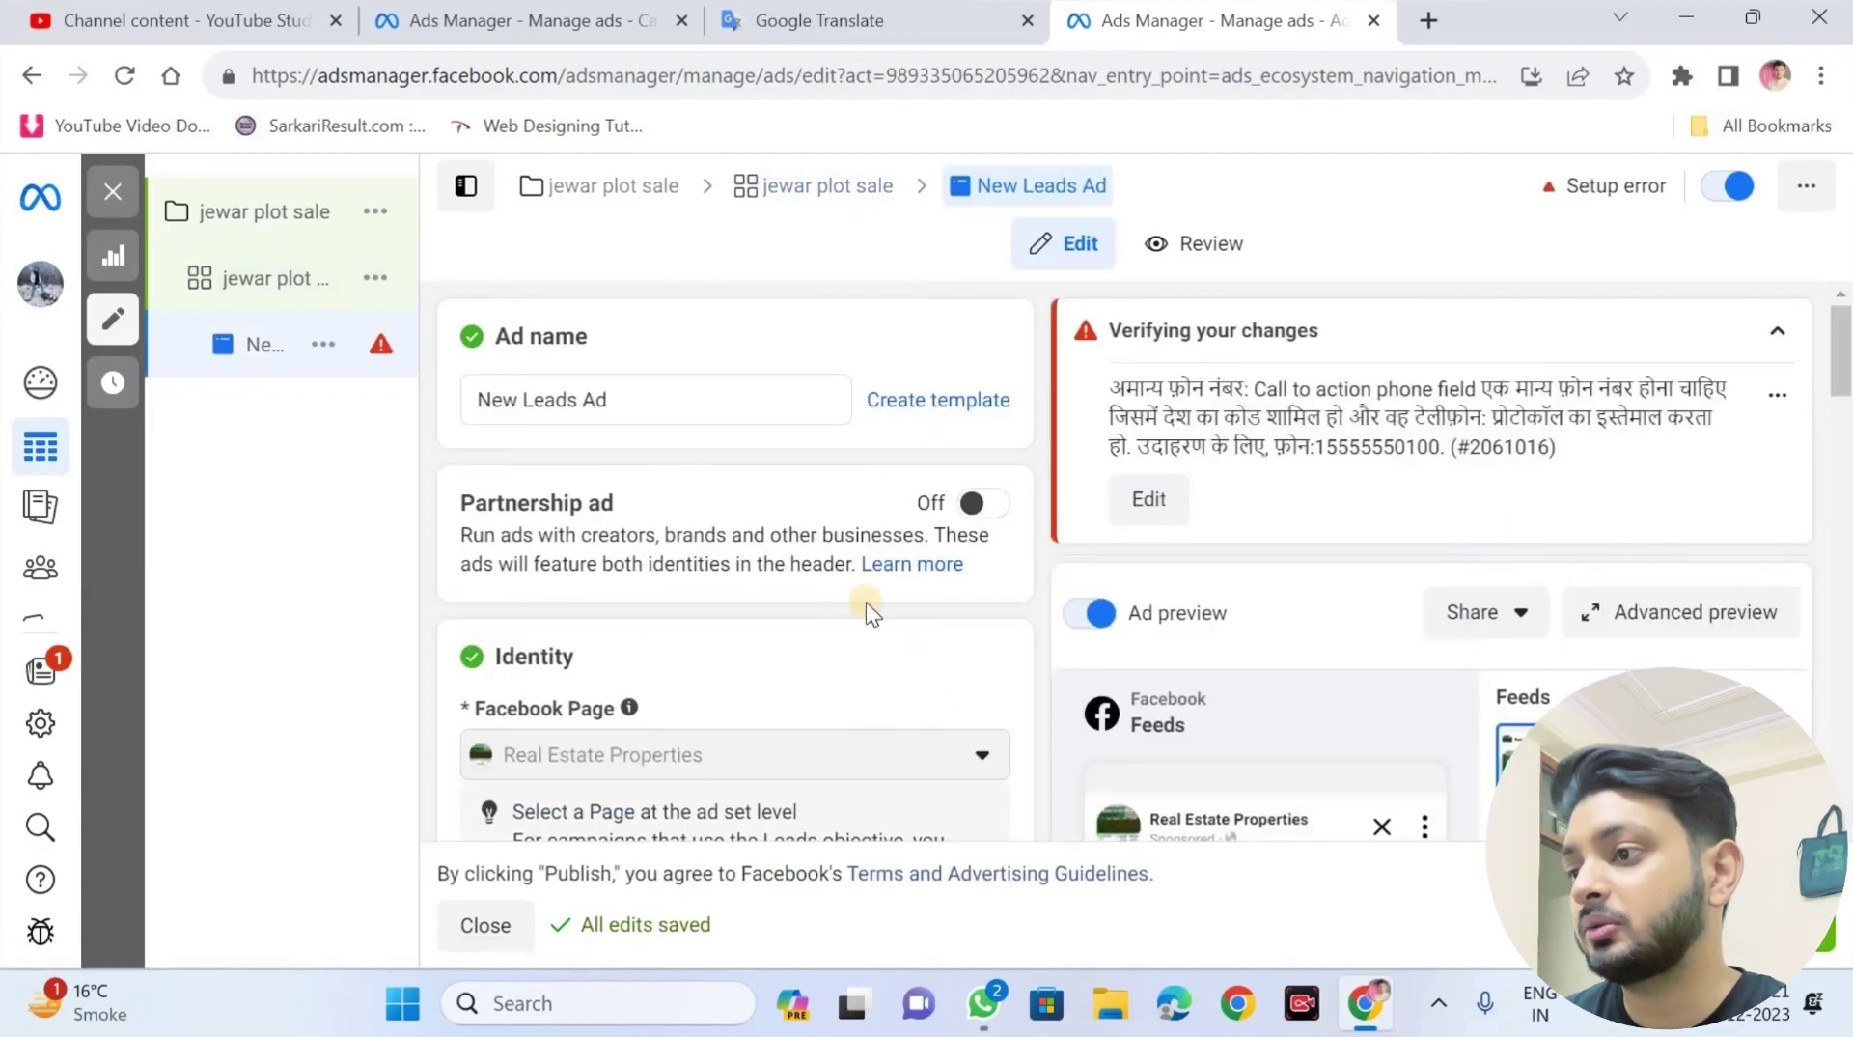
Step: Dismiss the recommendation to import ads and review the new ad's identity and Instagram placement settings
{"action": "scroll", "coordinate": [866, 600], "scroll_direction": "down", "scroll_amount": 3}
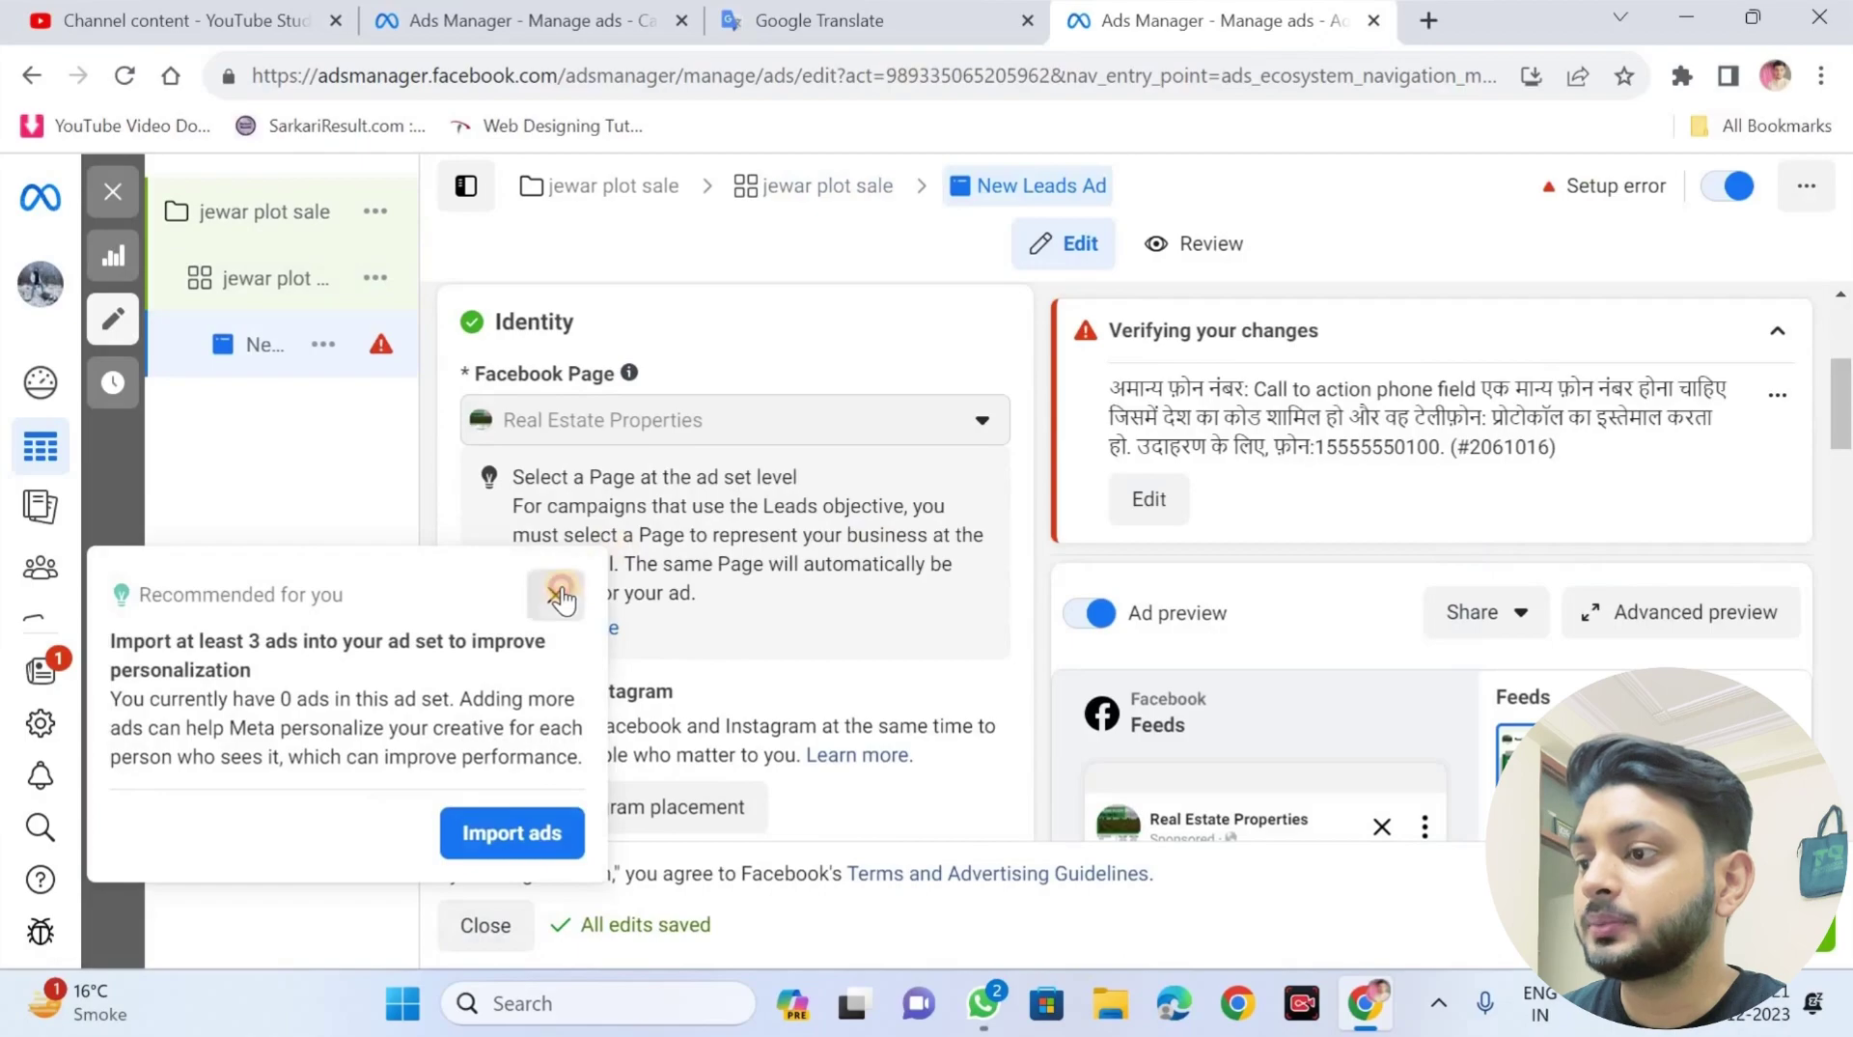
{"action": "left_click", "coordinate": [558, 592]}
{"action": "scroll", "coordinate": [762, 454], "scroll_direction": "down", "scroll_amount": 3}
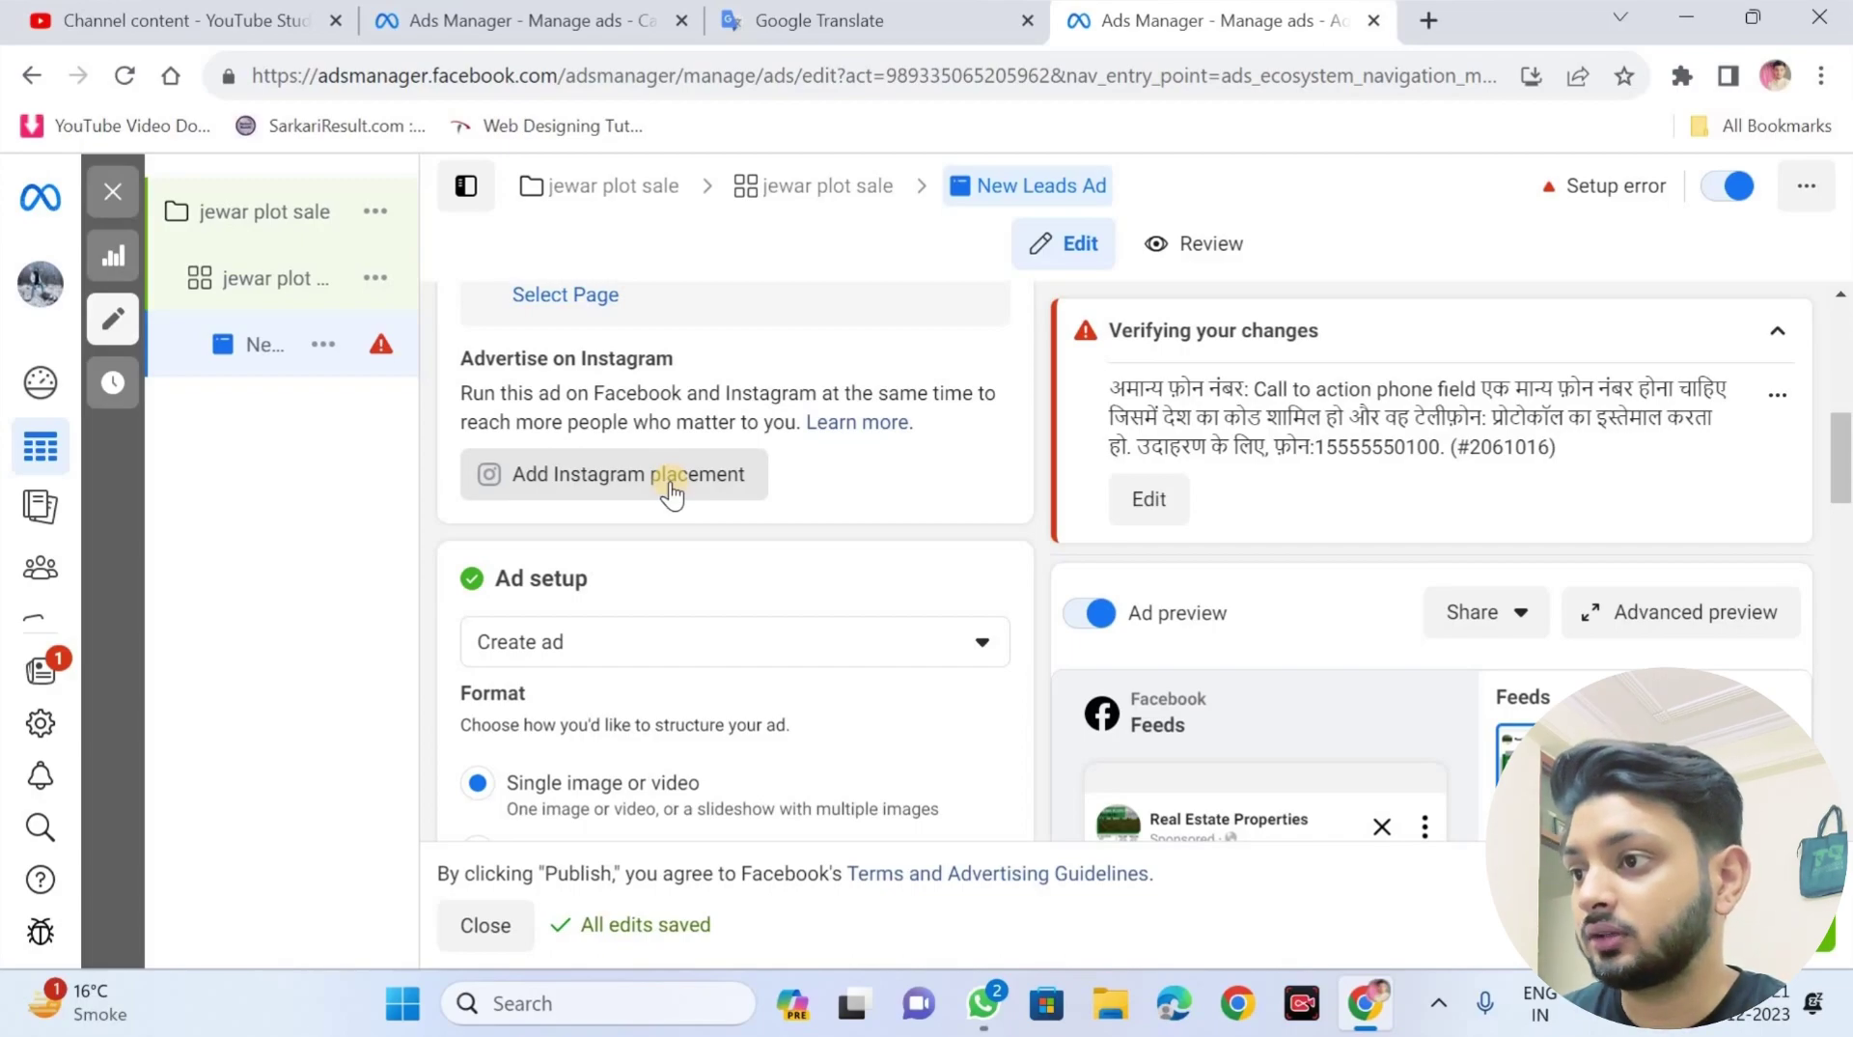
{"action": "scroll", "coordinate": [670, 483], "scroll_direction": "up", "scroll_amount": 5}
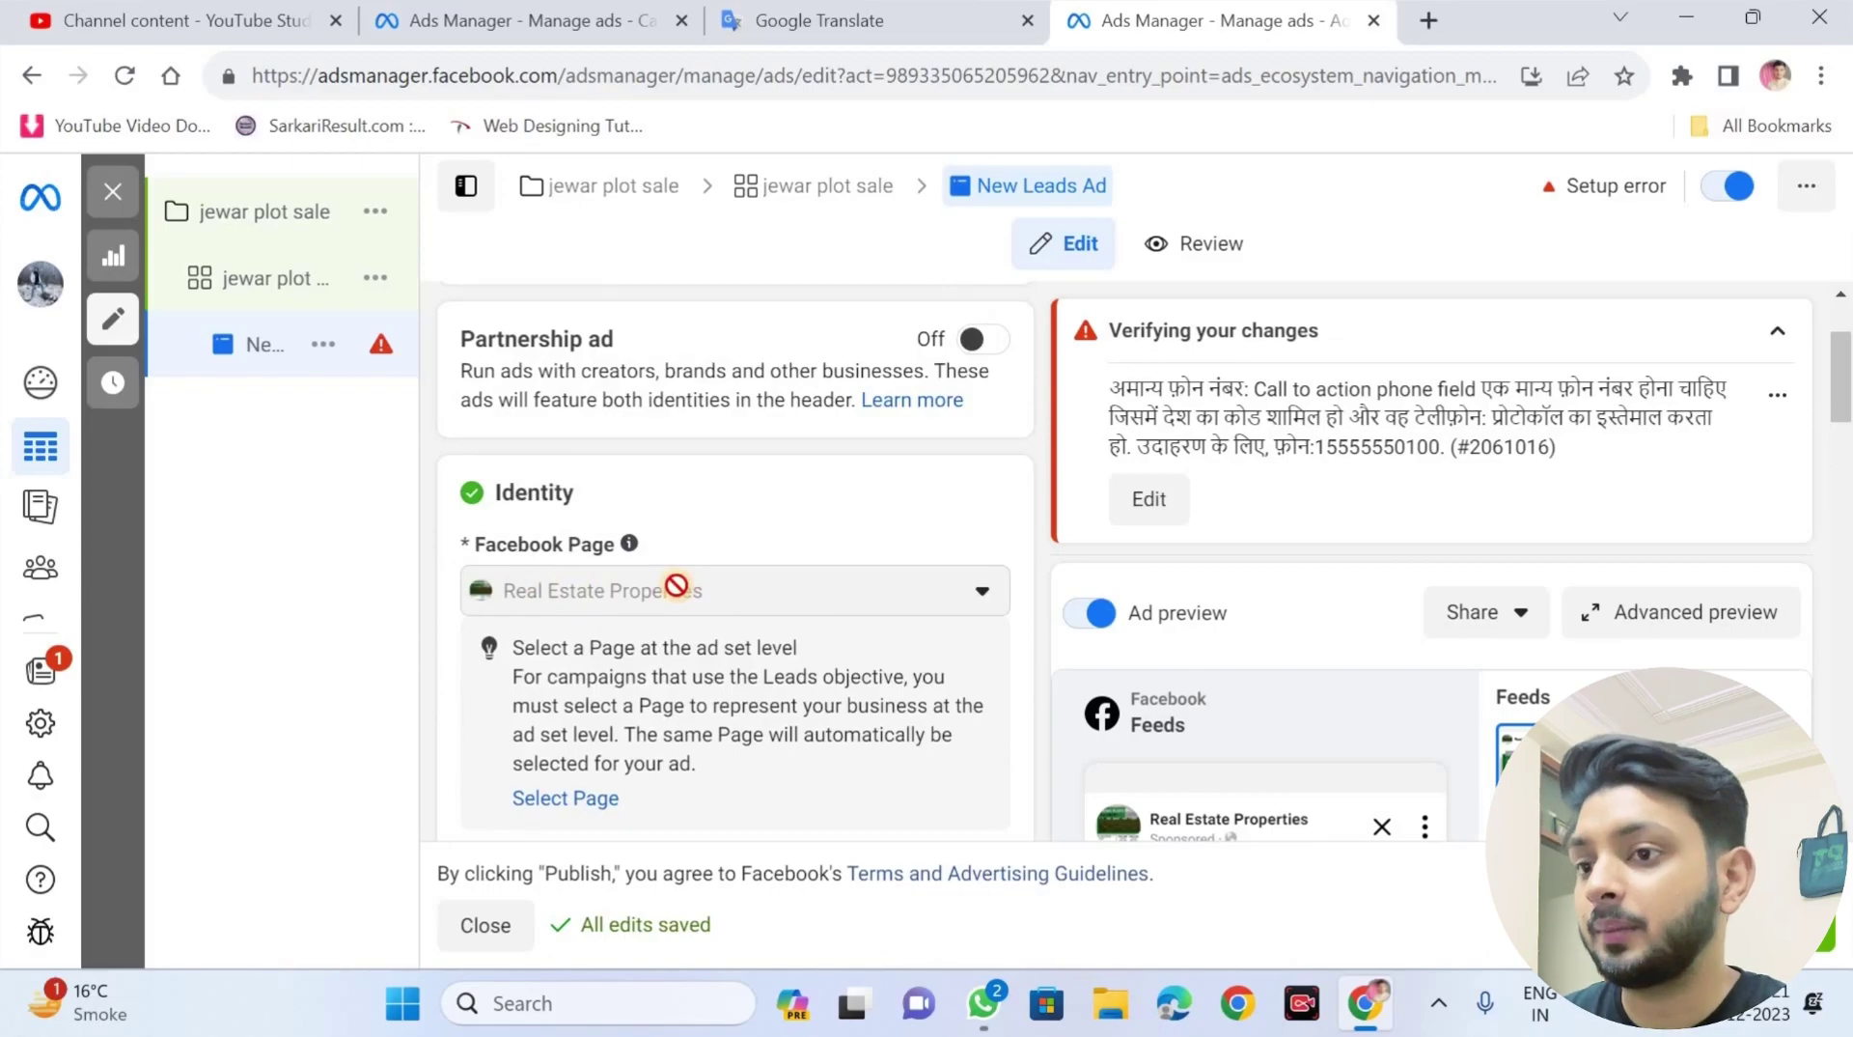
{"action": "scroll", "coordinate": [675, 585], "scroll_direction": "down", "scroll_amount": 5}
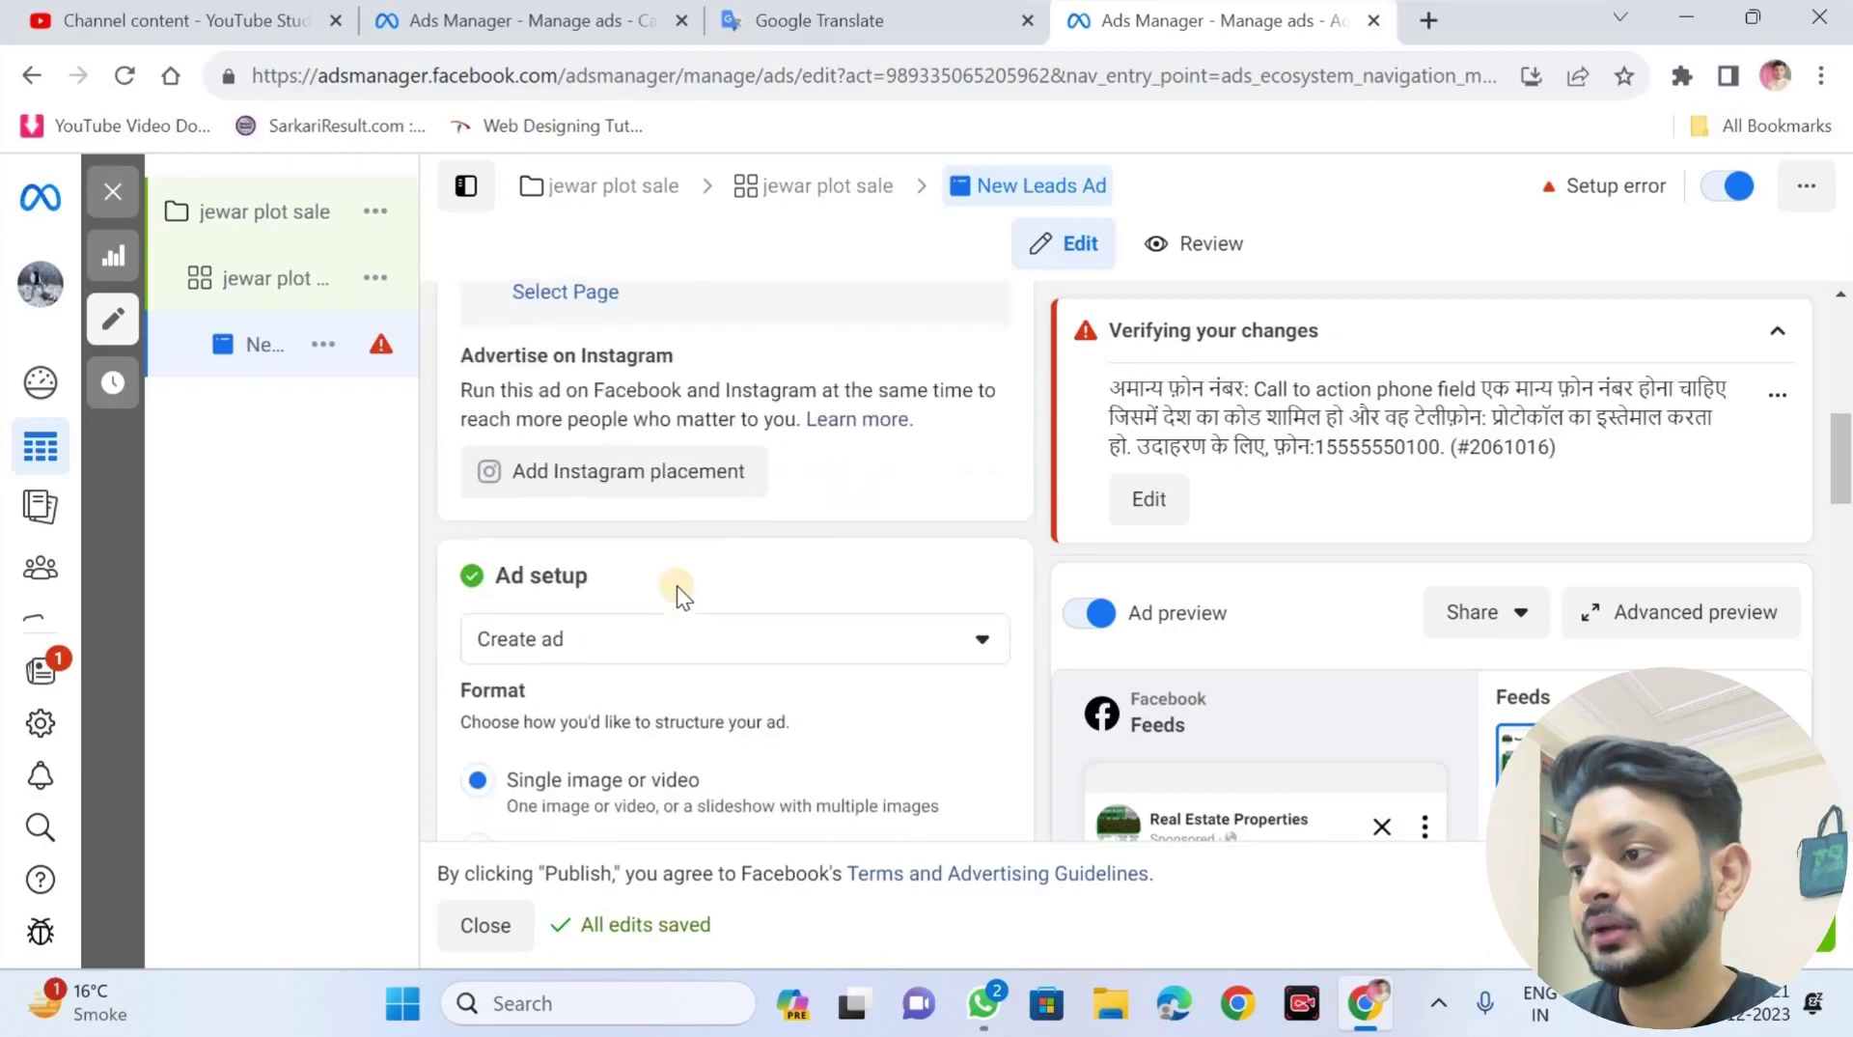
Step: Remove all existing media from the ad creative
{"action": "scroll", "coordinate": [675, 587], "scroll_direction": "down", "scroll_amount": 6}
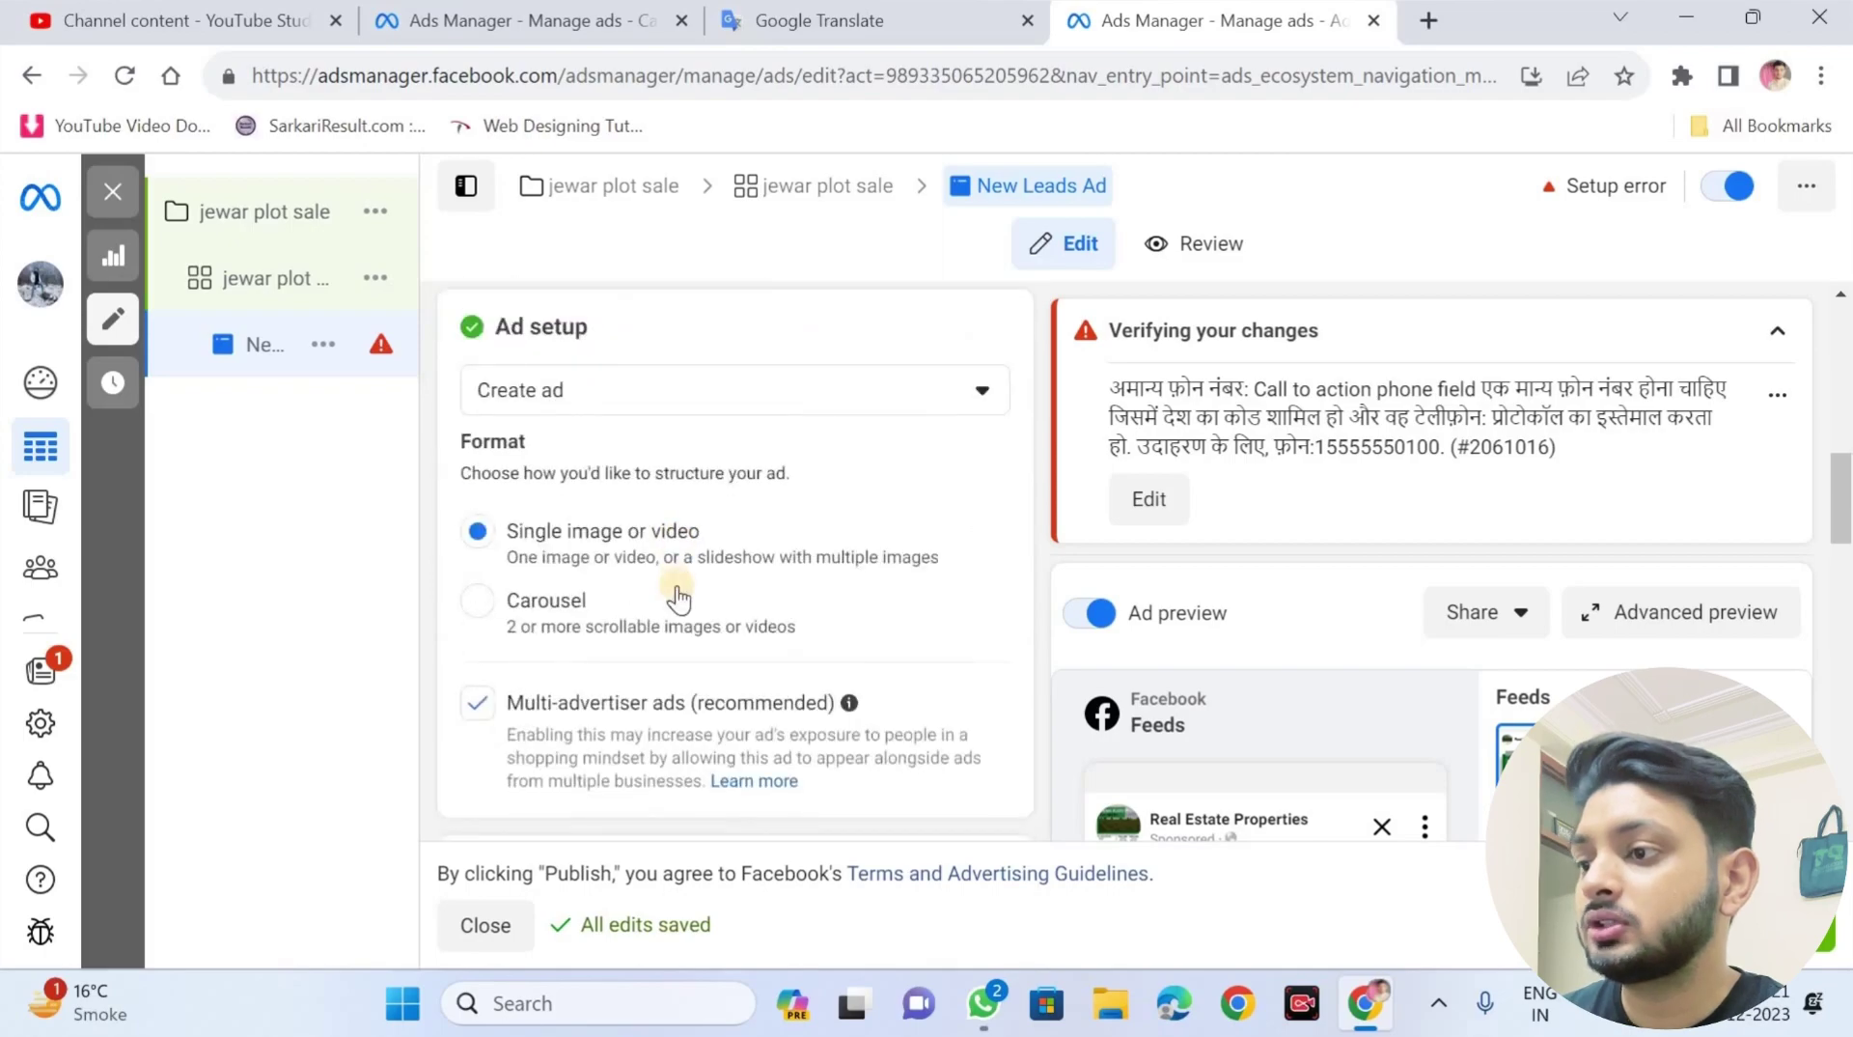
{"action": "scroll", "coordinate": [675, 585], "scroll_direction": "down", "scroll_amount": 3}
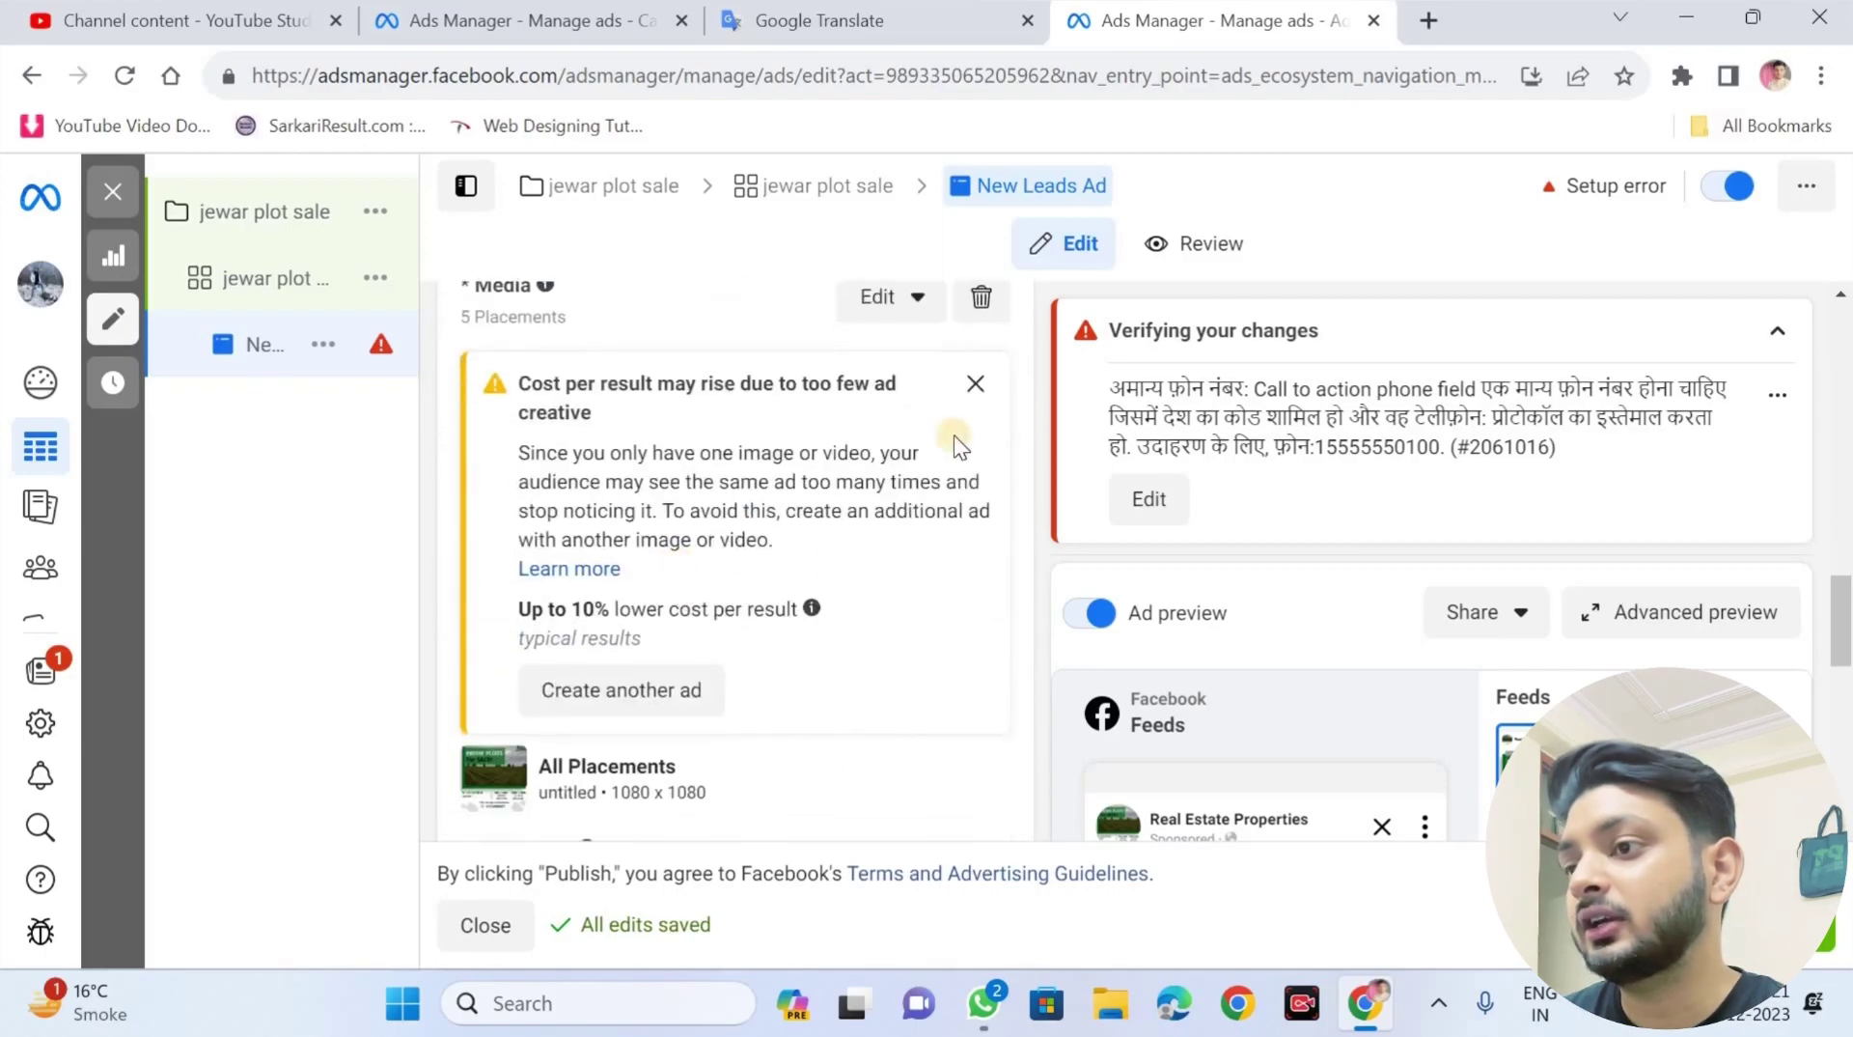
{"action": "scroll", "coordinate": [975, 502], "scroll_direction": "up", "scroll_amount": 2}
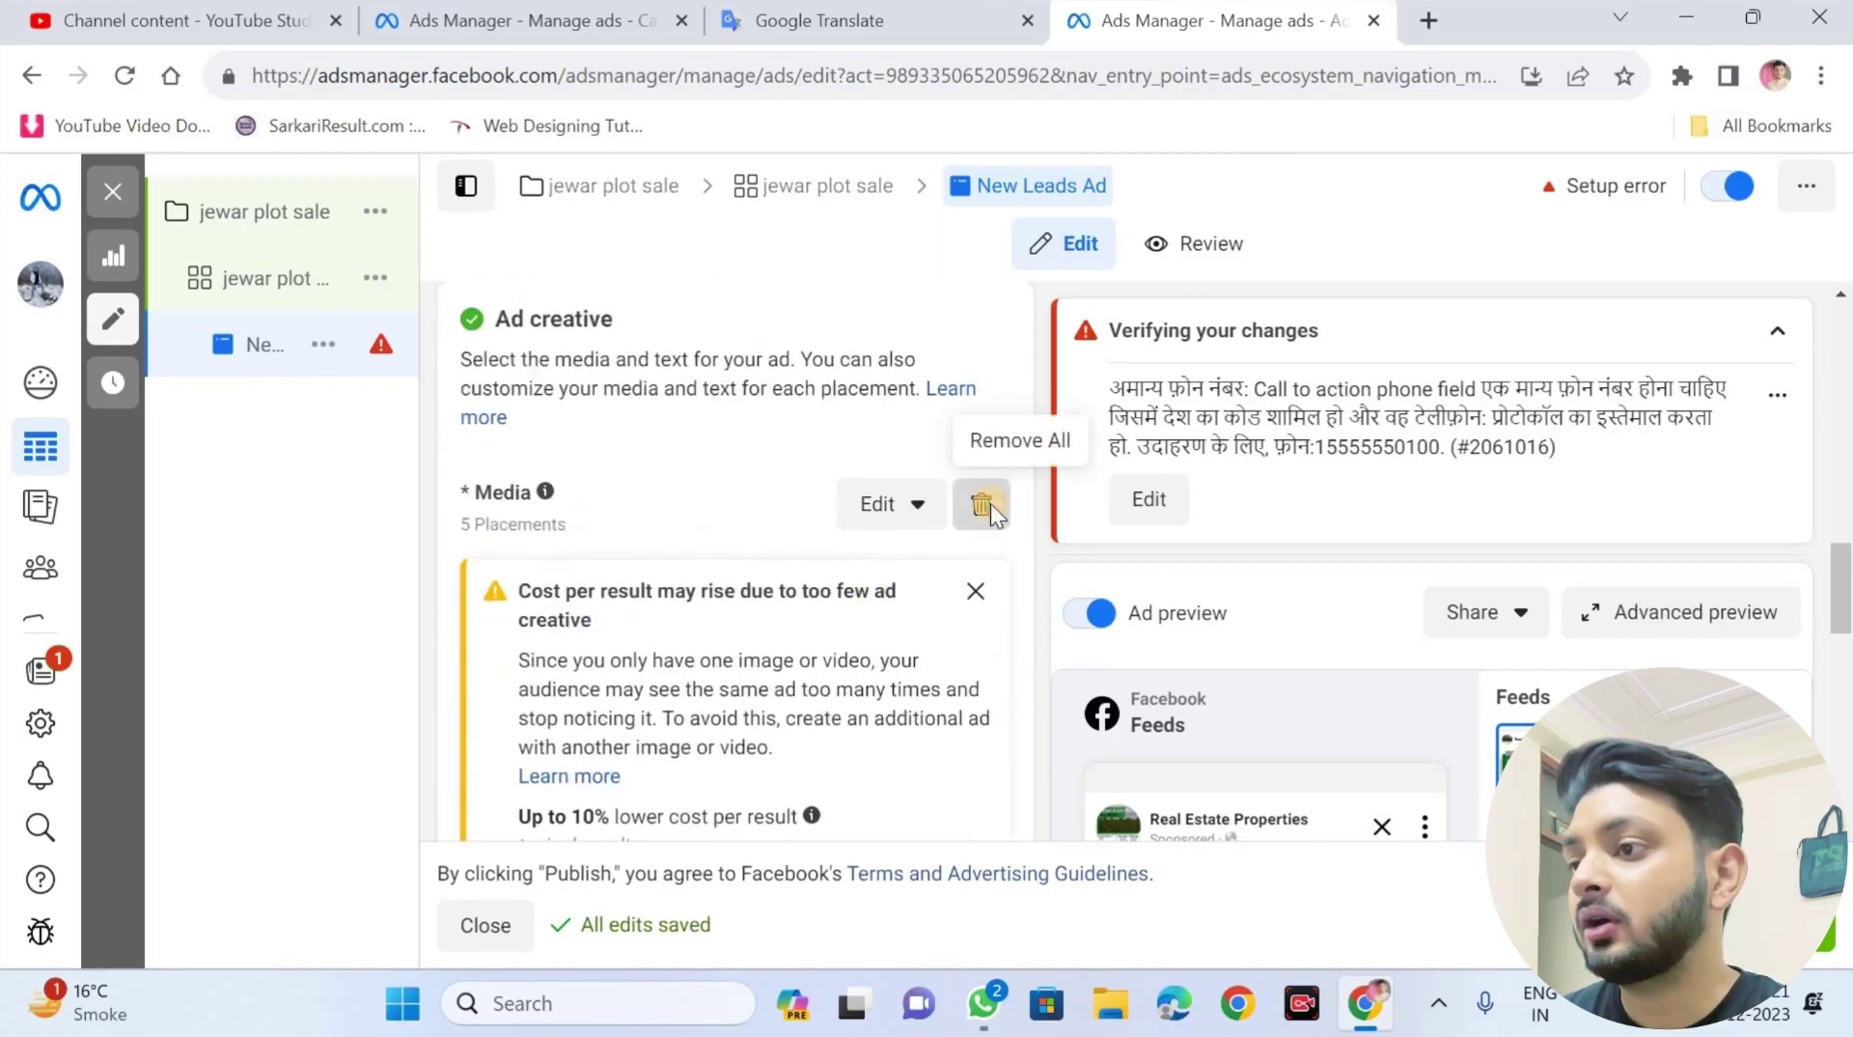
{"action": "left_click", "coordinate": [977, 500]}
Step: Add the first listed 1920 × 1080 video named ad run new.mp4 from the account's media to the ad creative
{"action": "left_click", "coordinate": [550, 541]}
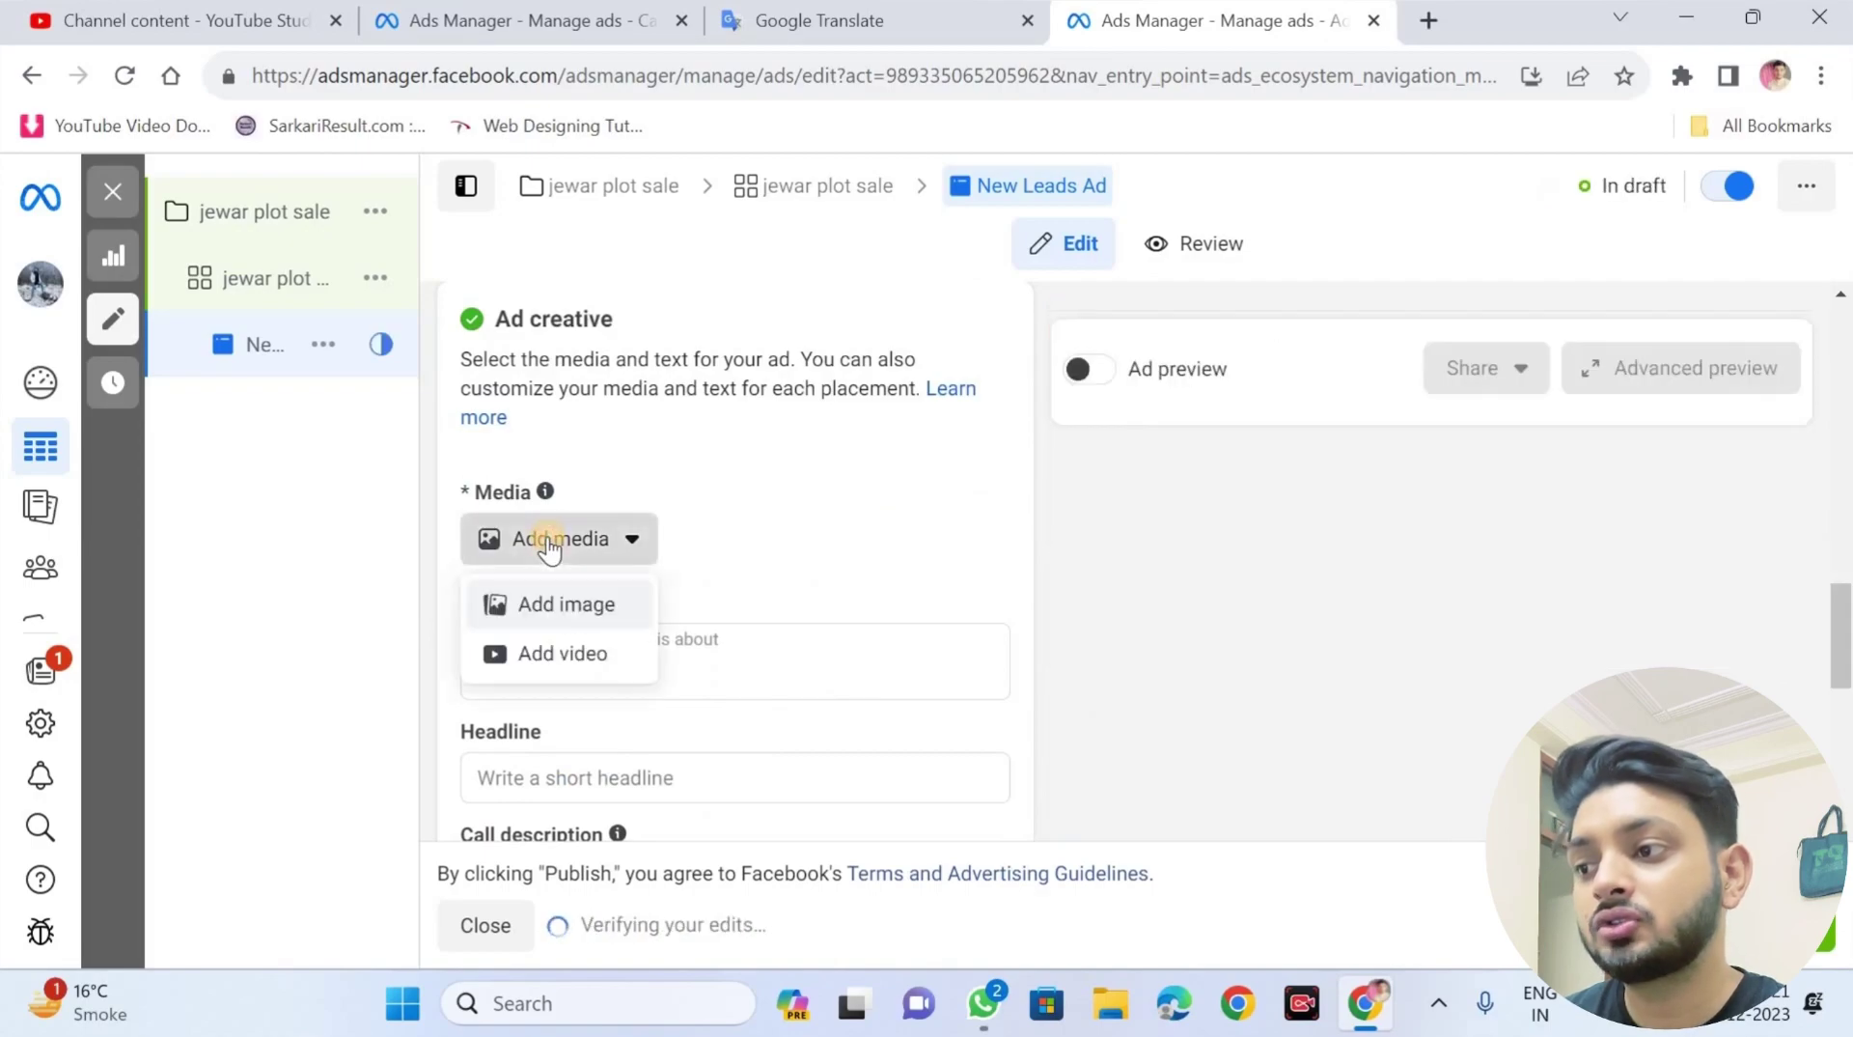
{"action": "left_click", "coordinate": [563, 653]}
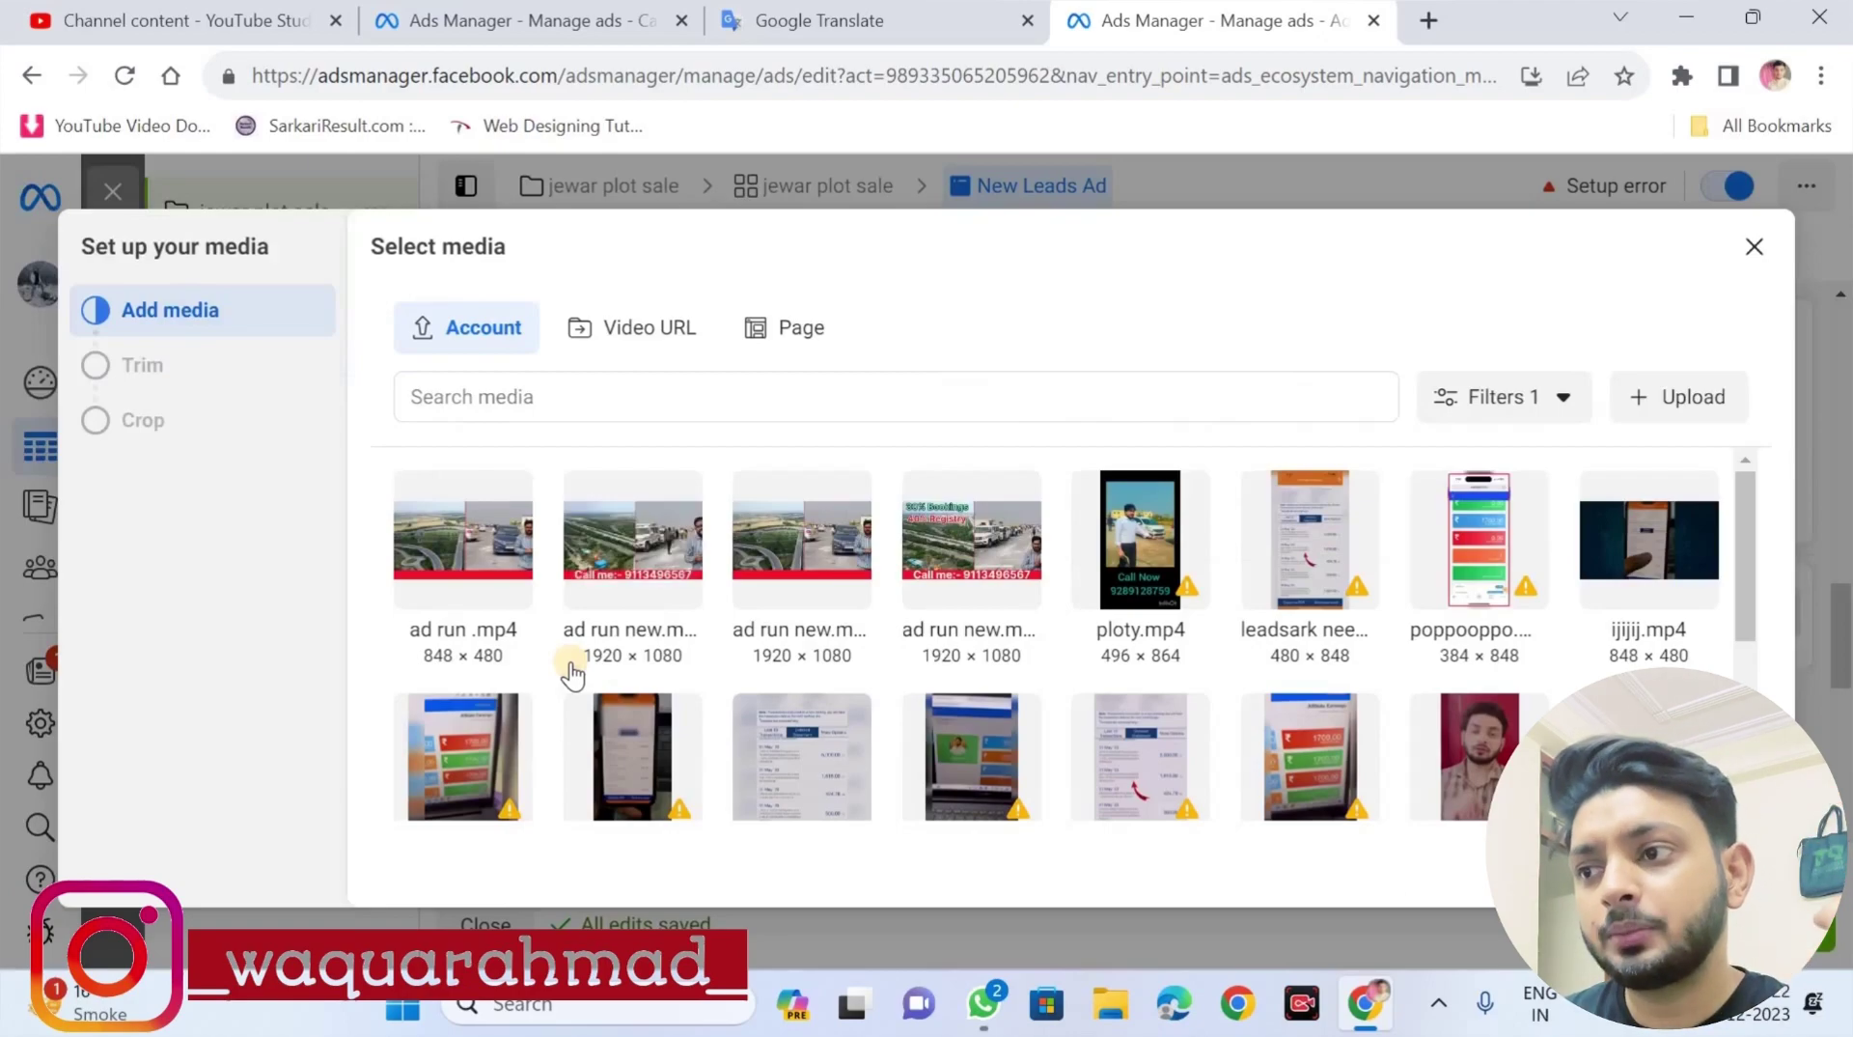
{"action": "left_click", "coordinate": [618, 565]}
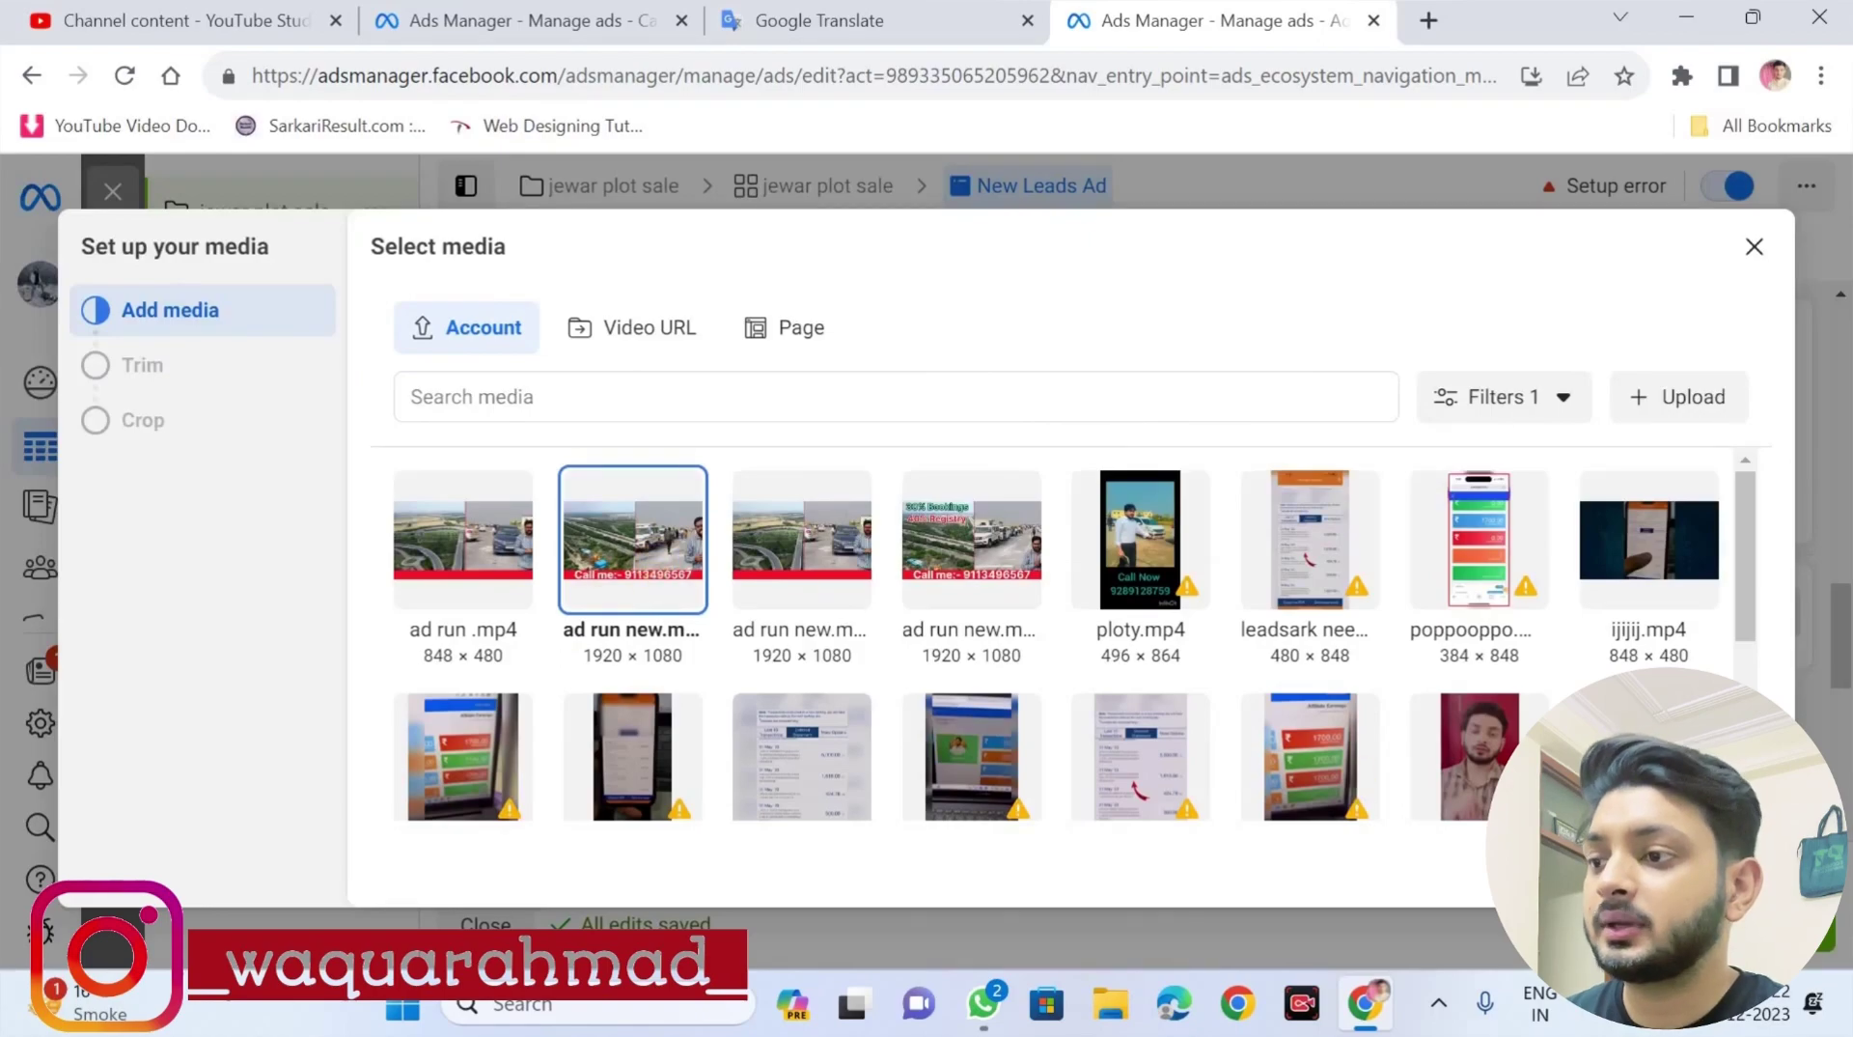
{"action": "mouse_move", "coordinate": [1358, 801]}
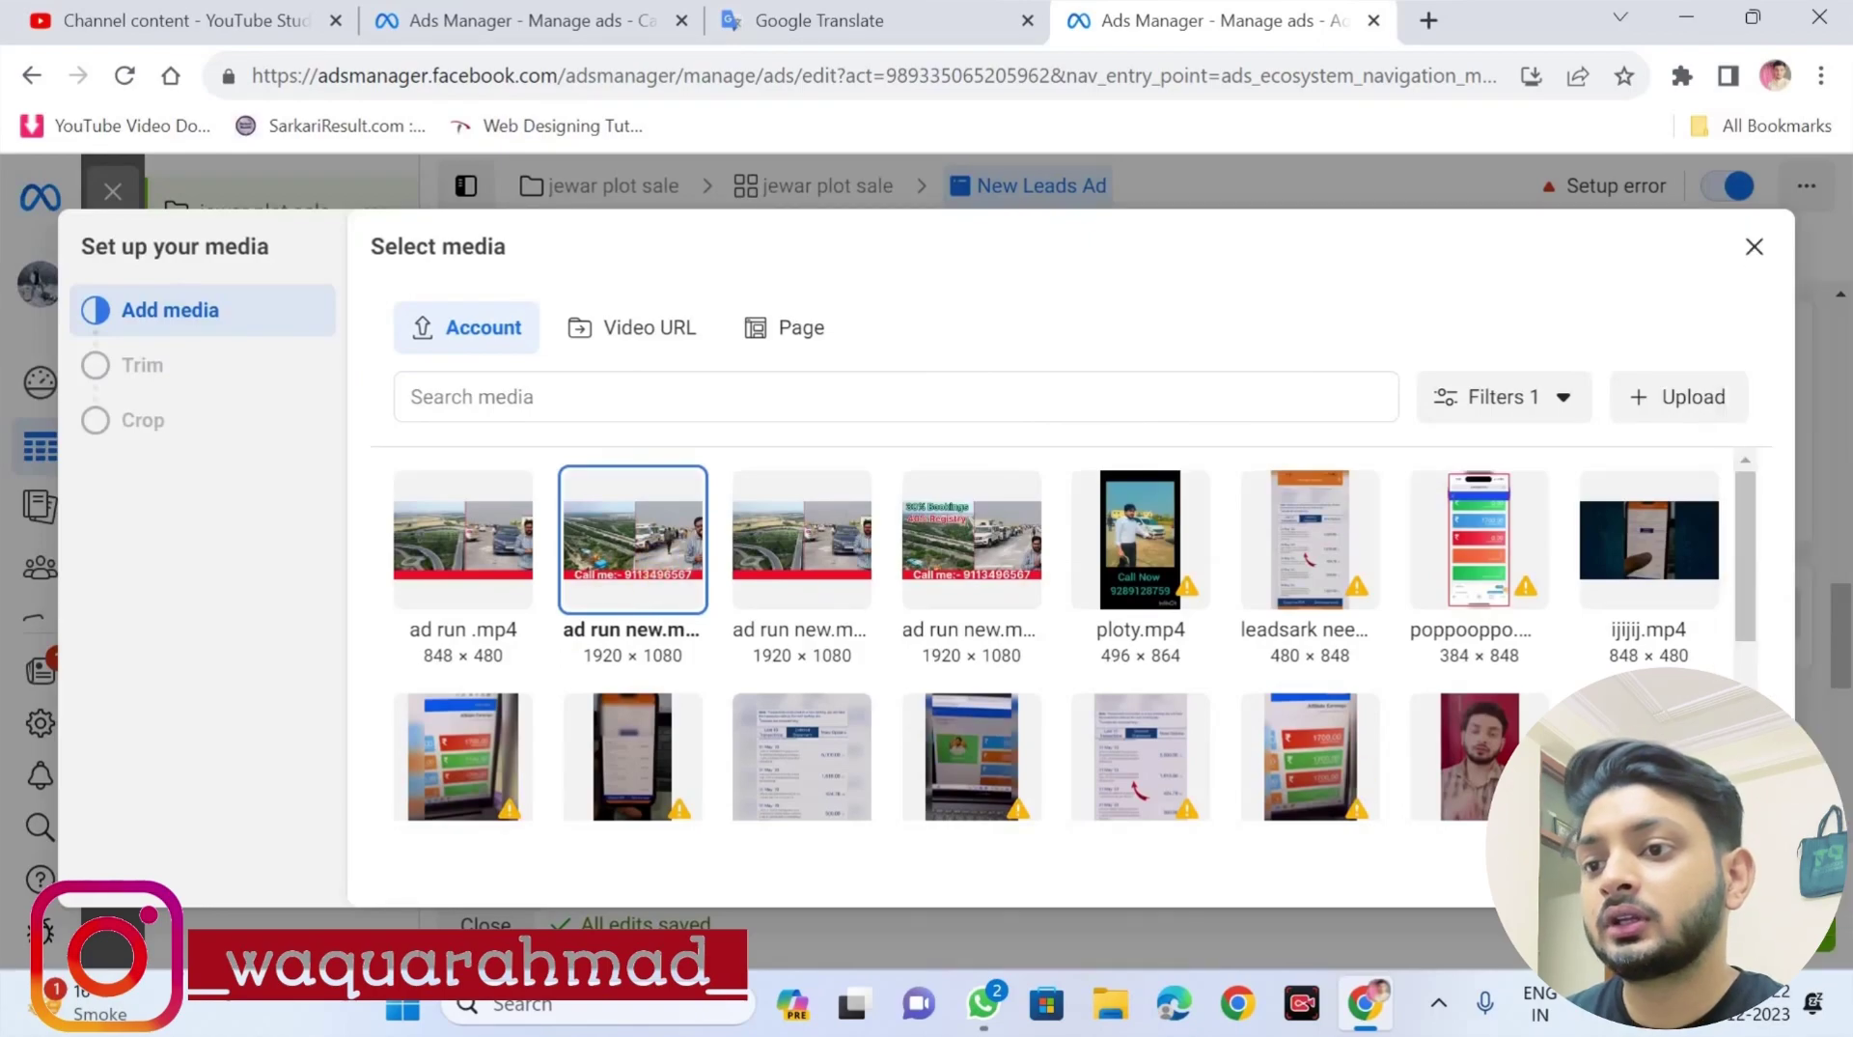
{"action": "left_click", "coordinate": [1719, 874]}
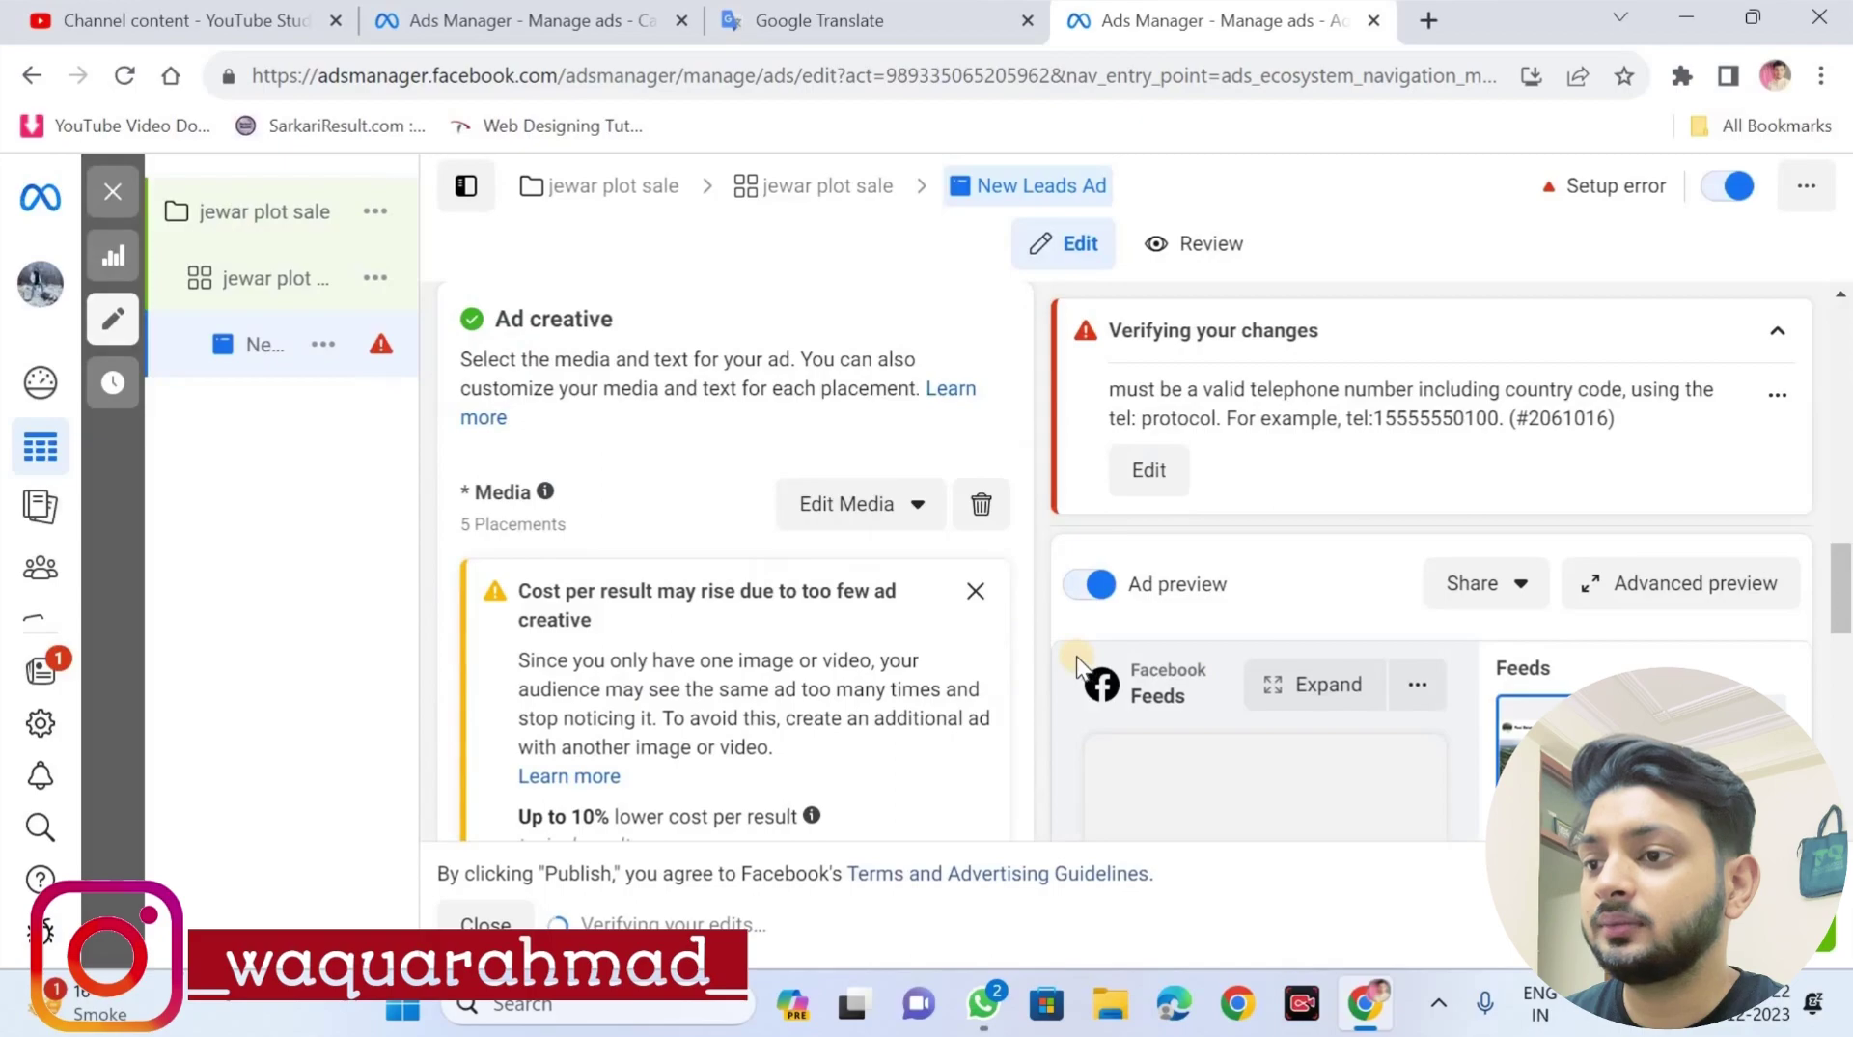
Step: Check the ad preview for the feed placements and the primary text, headline, call description and call destination fields
{"action": "scroll", "coordinate": [1078, 663], "scroll_direction": "down", "scroll_amount": 3}
{"action": "scroll", "coordinate": [1040, 663], "scroll_direction": "down", "scroll_amount": 3}
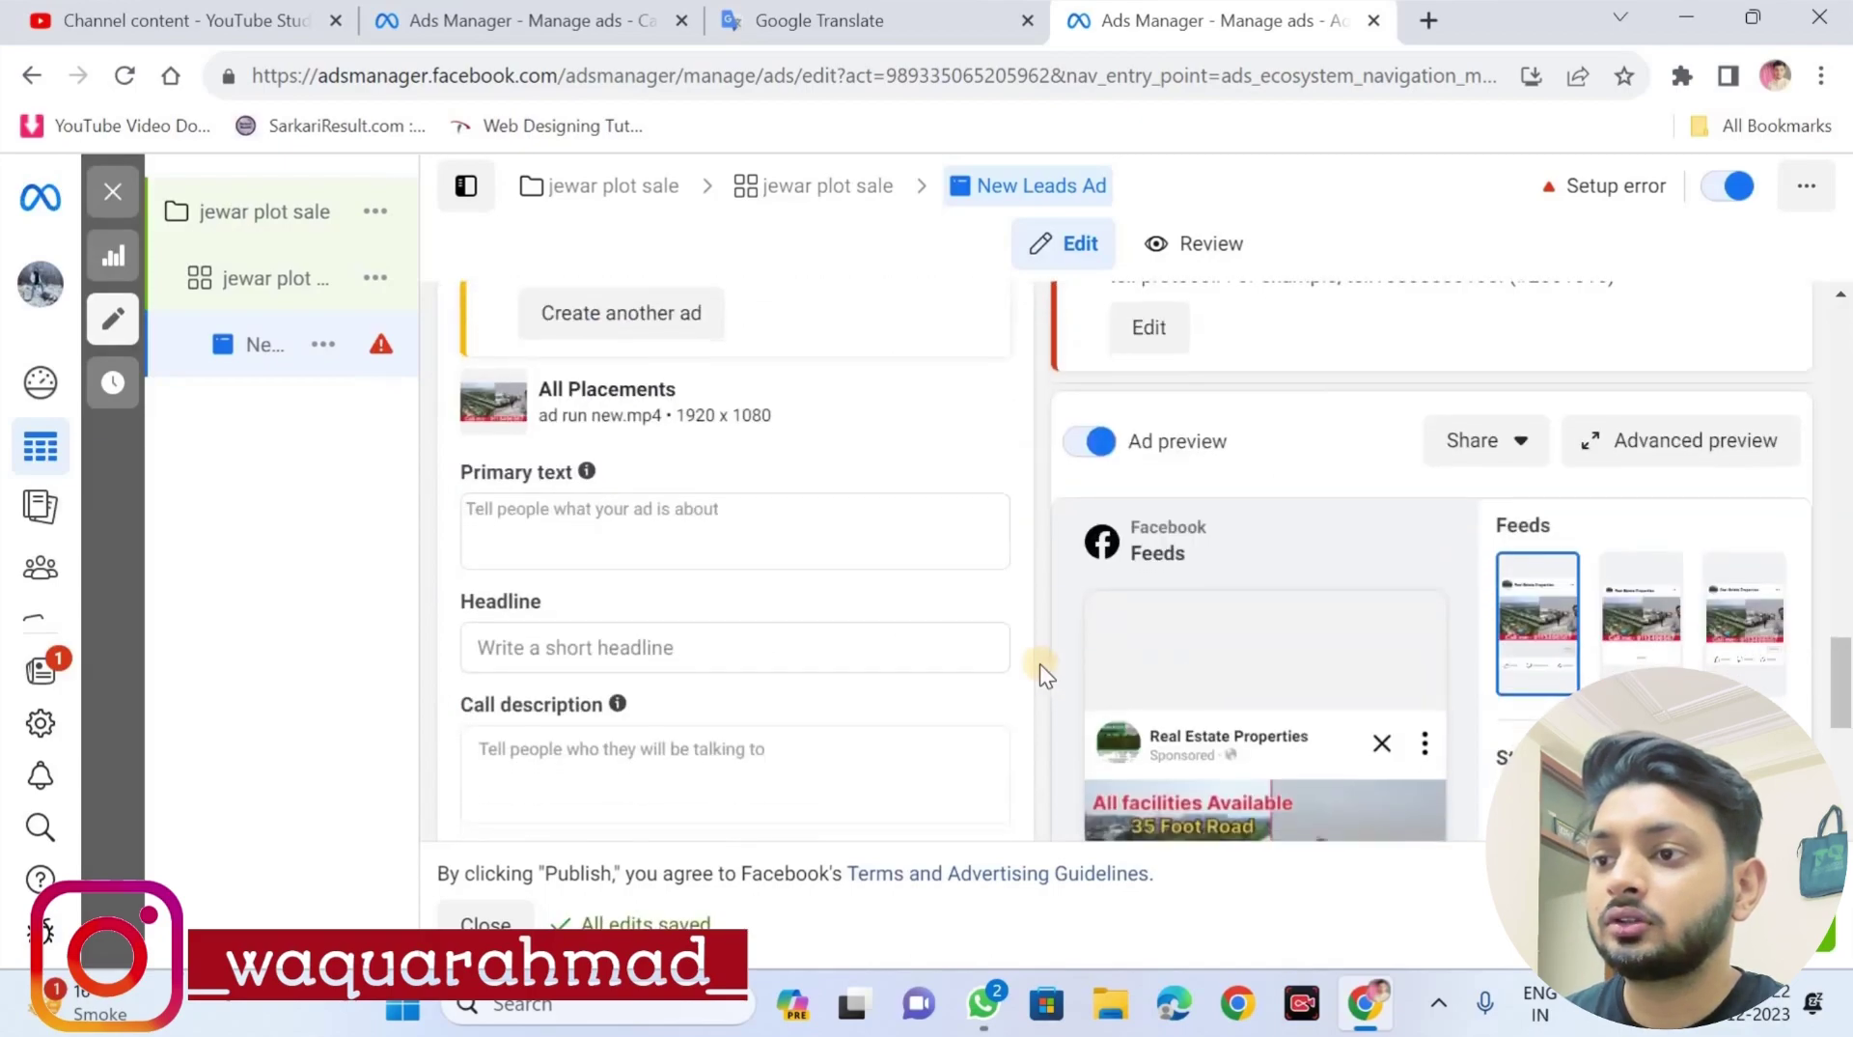
{"action": "scroll", "coordinate": [1039, 664], "scroll_direction": "down", "scroll_amount": 3}
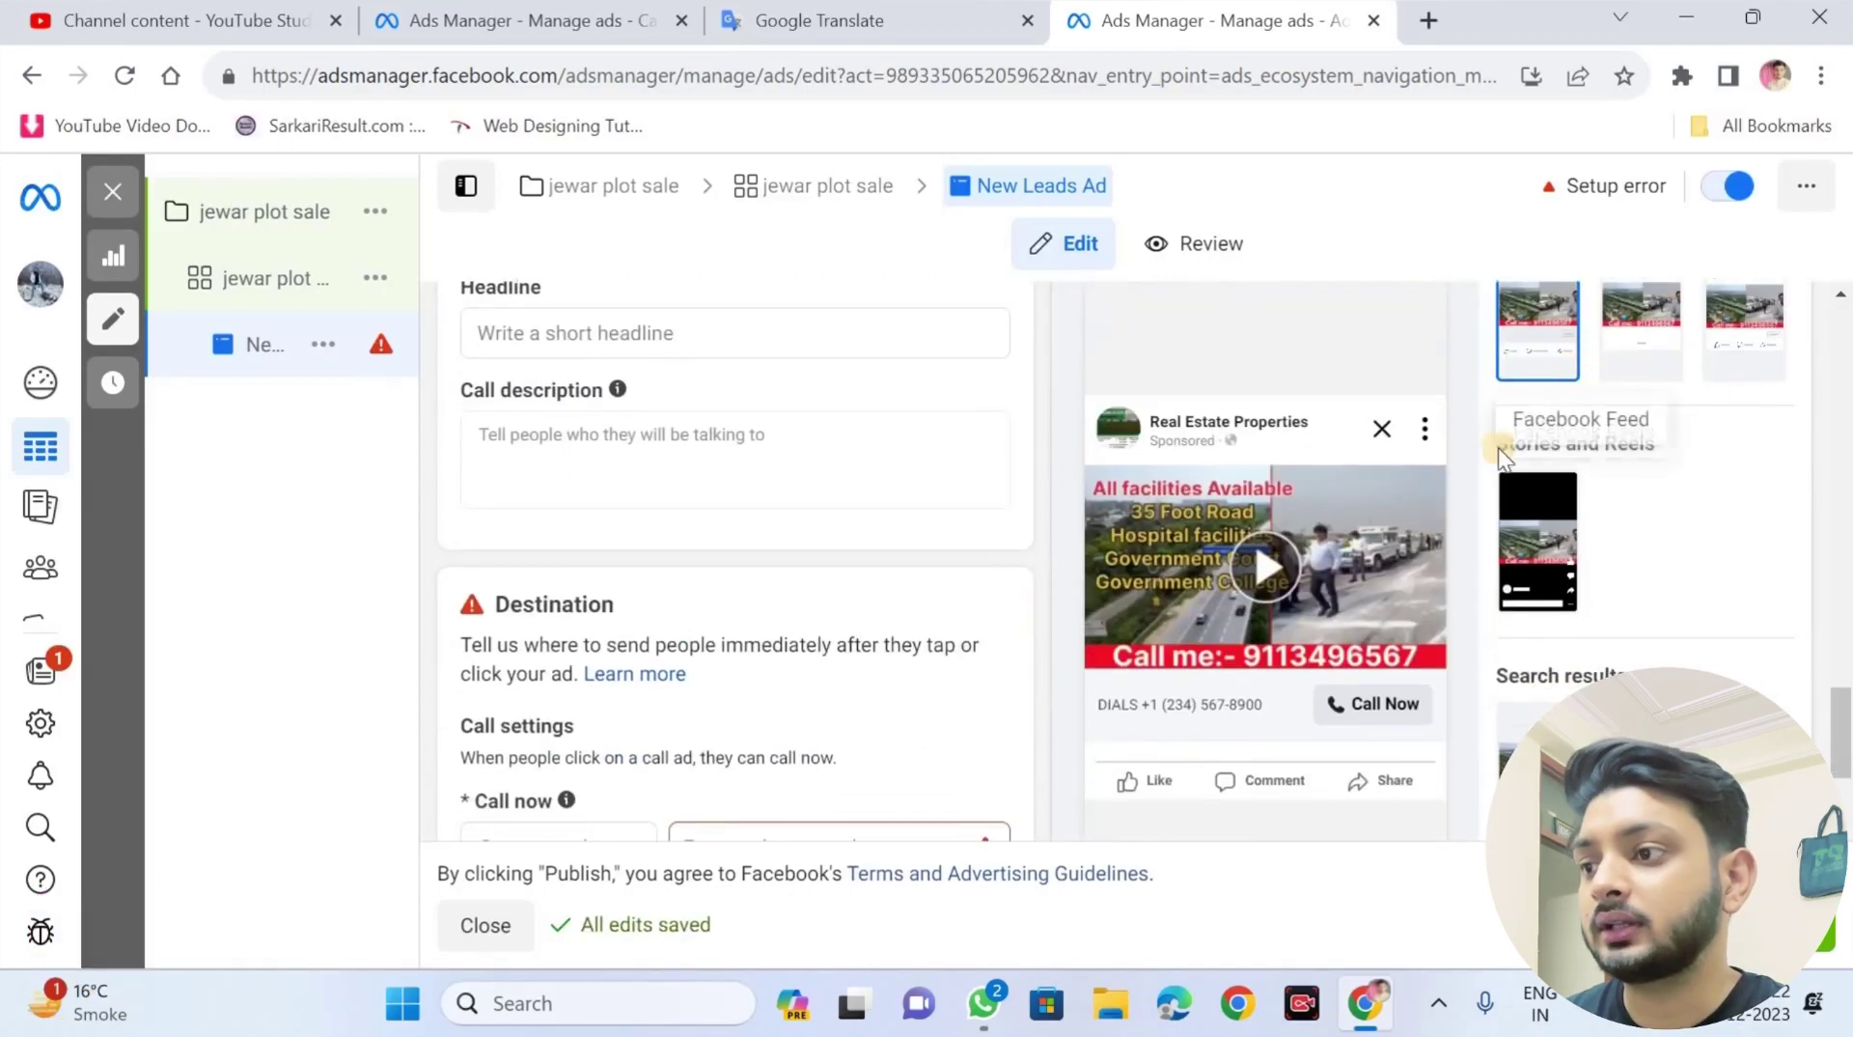
{"action": "scroll", "coordinate": [641, 468], "scroll_direction": "up", "scroll_amount": 3}
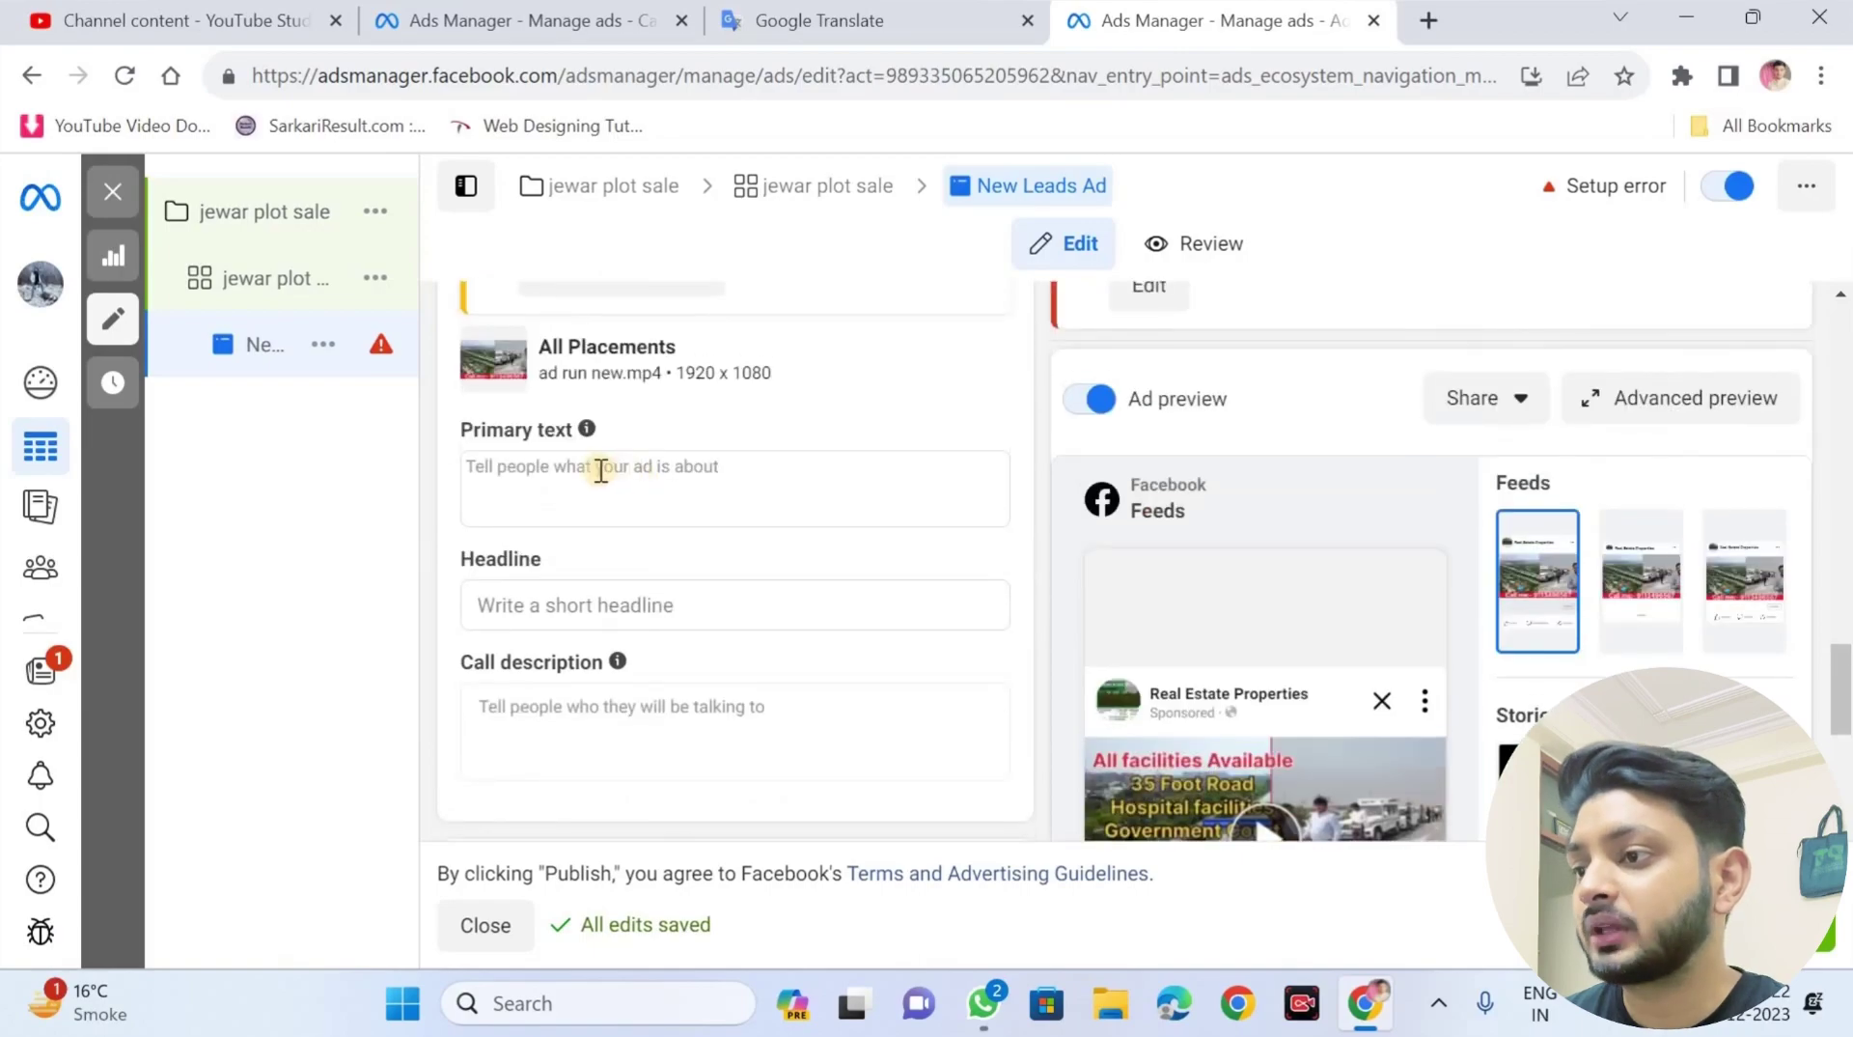
{"action": "scroll", "coordinate": [623, 614], "scroll_direction": "down", "scroll_amount": 2}
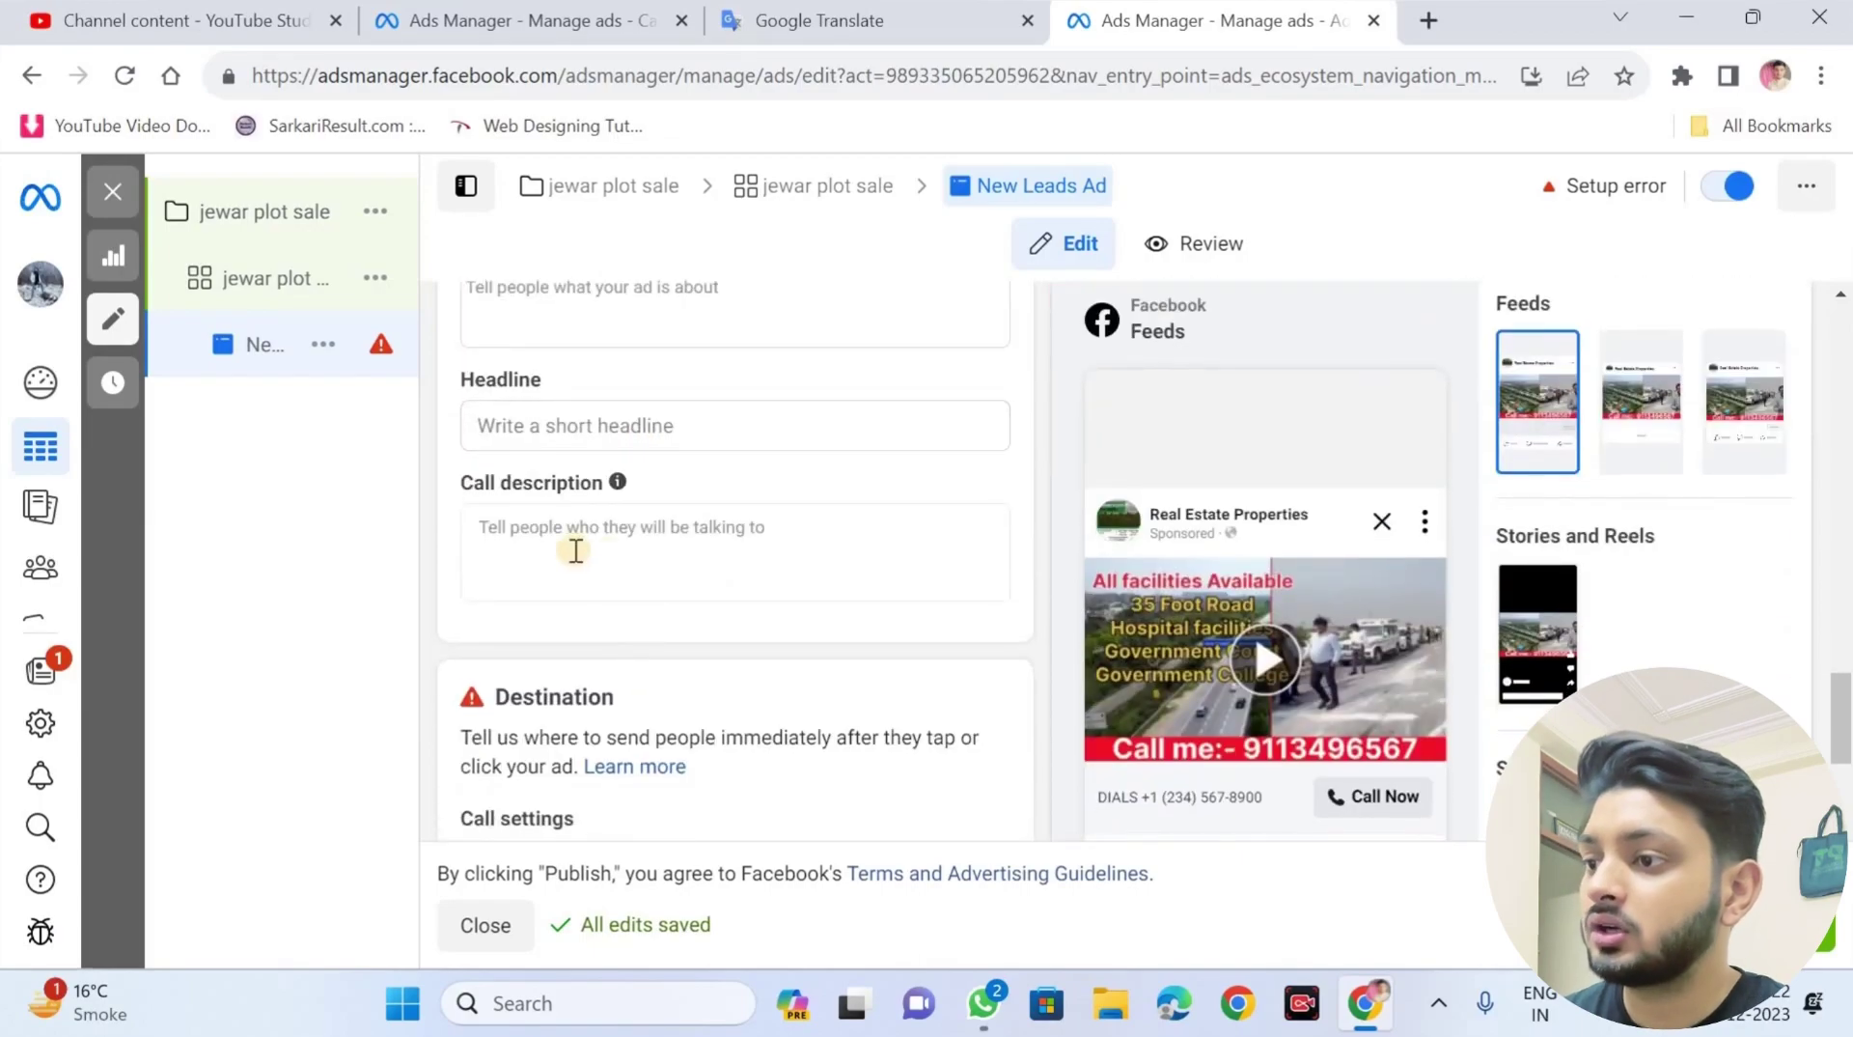
{"action": "scroll", "coordinate": [575, 550], "scroll_direction": "down", "scroll_amount": 3}
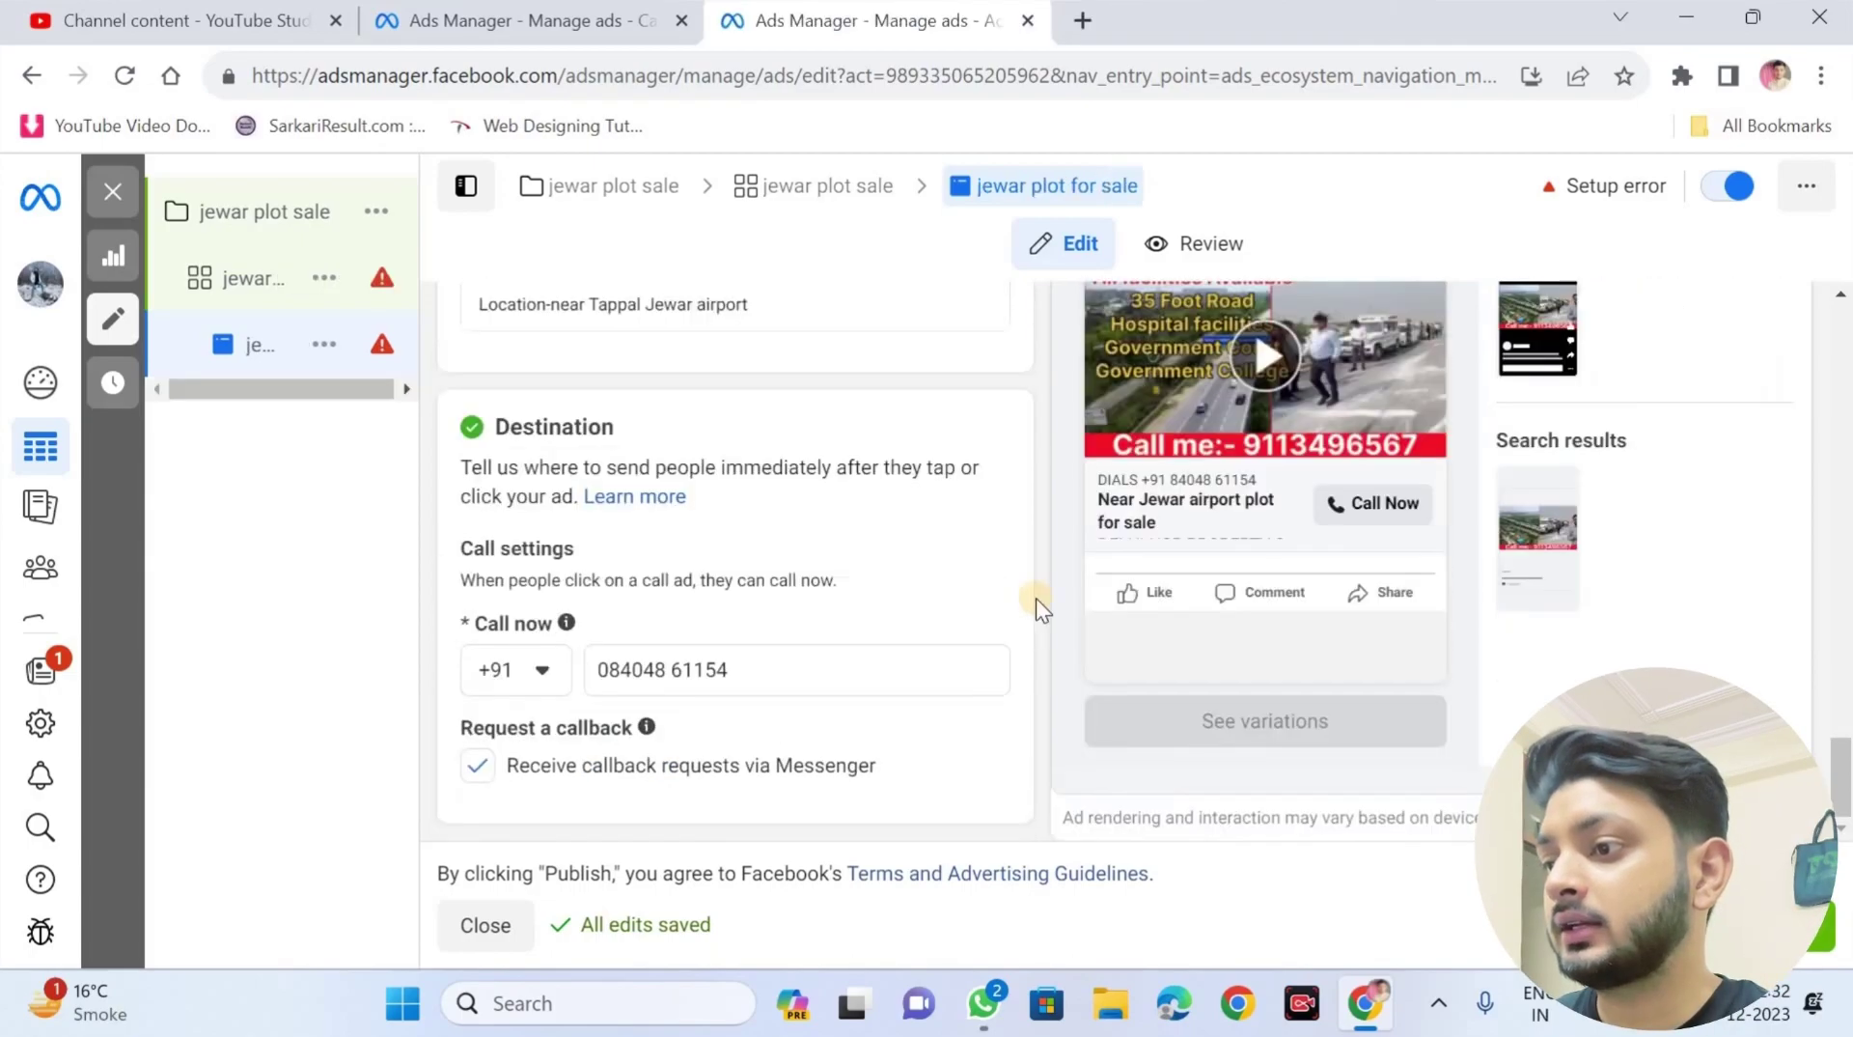
Step: Review the completed jewar plot for sale ad, including its primary text, headline, call description, identity, name and media
{"action": "scroll", "coordinate": [1035, 599], "scroll_direction": "up", "scroll_amount": 15}
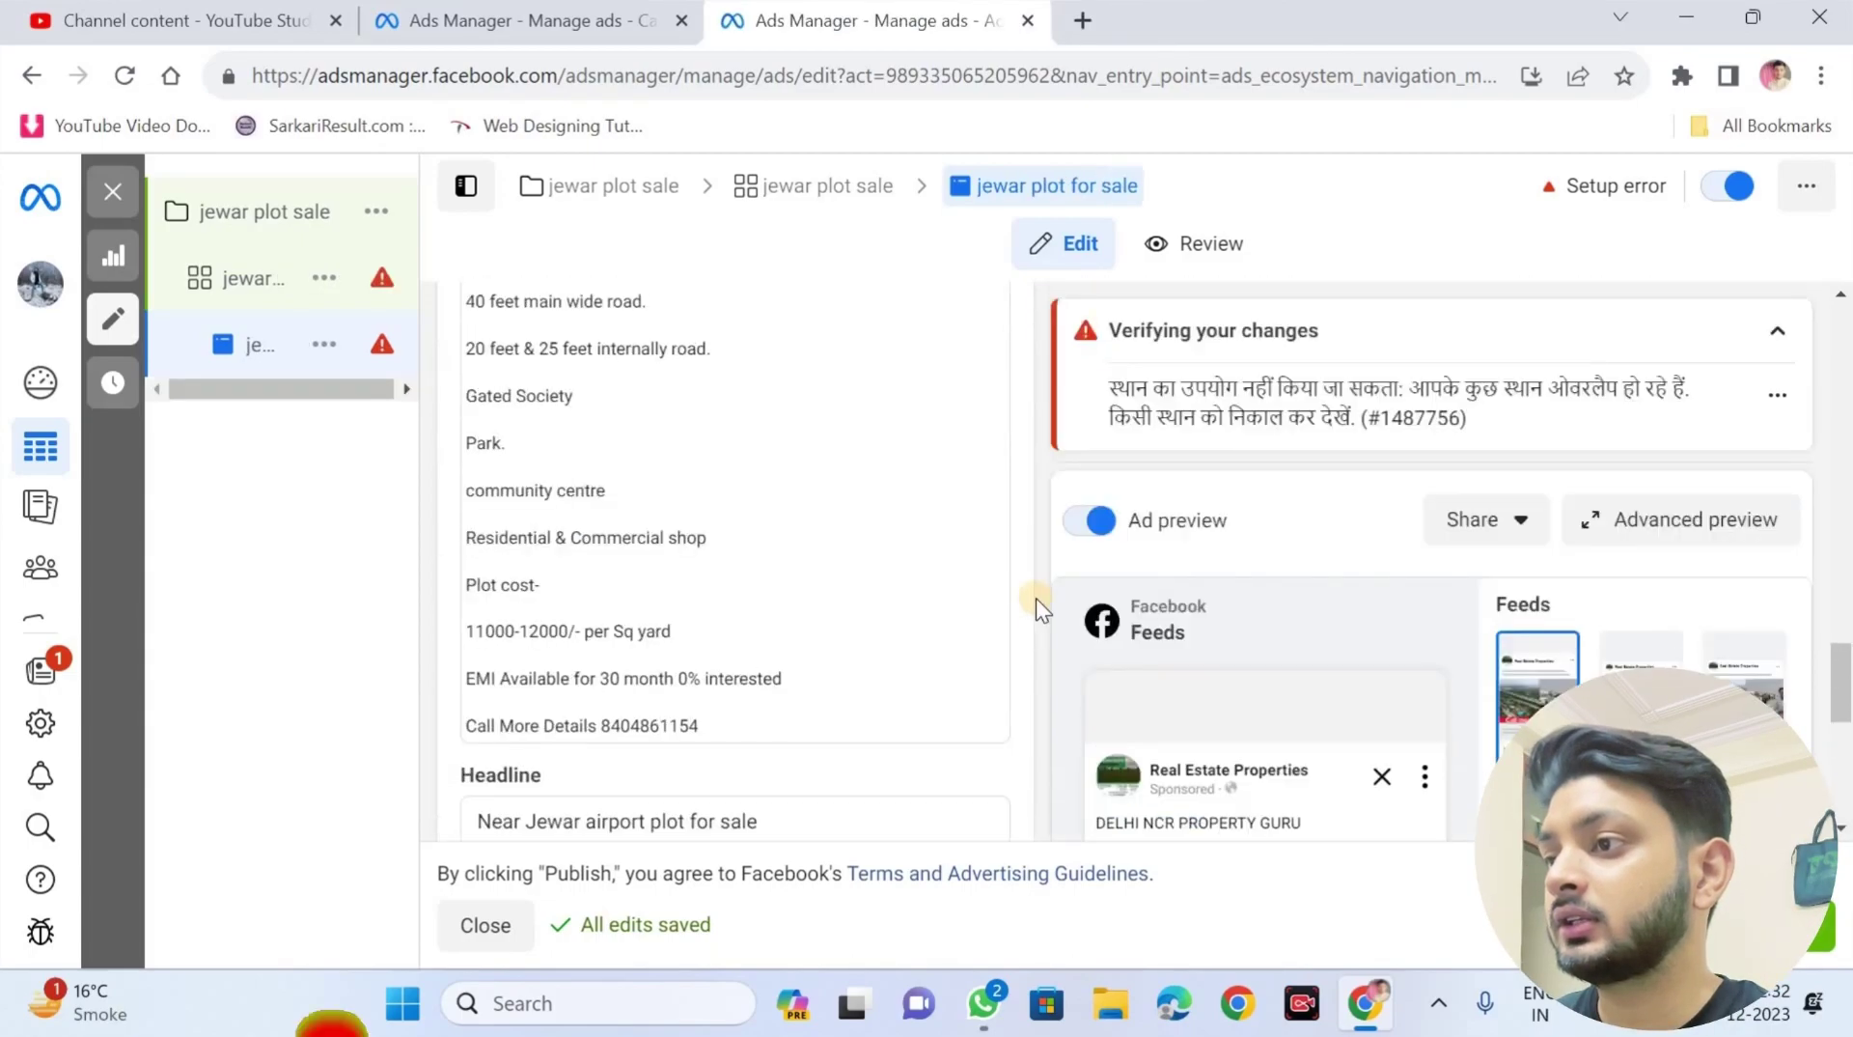
{"action": "scroll", "coordinate": [733, 641], "scroll_direction": "down", "scroll_amount": 6}
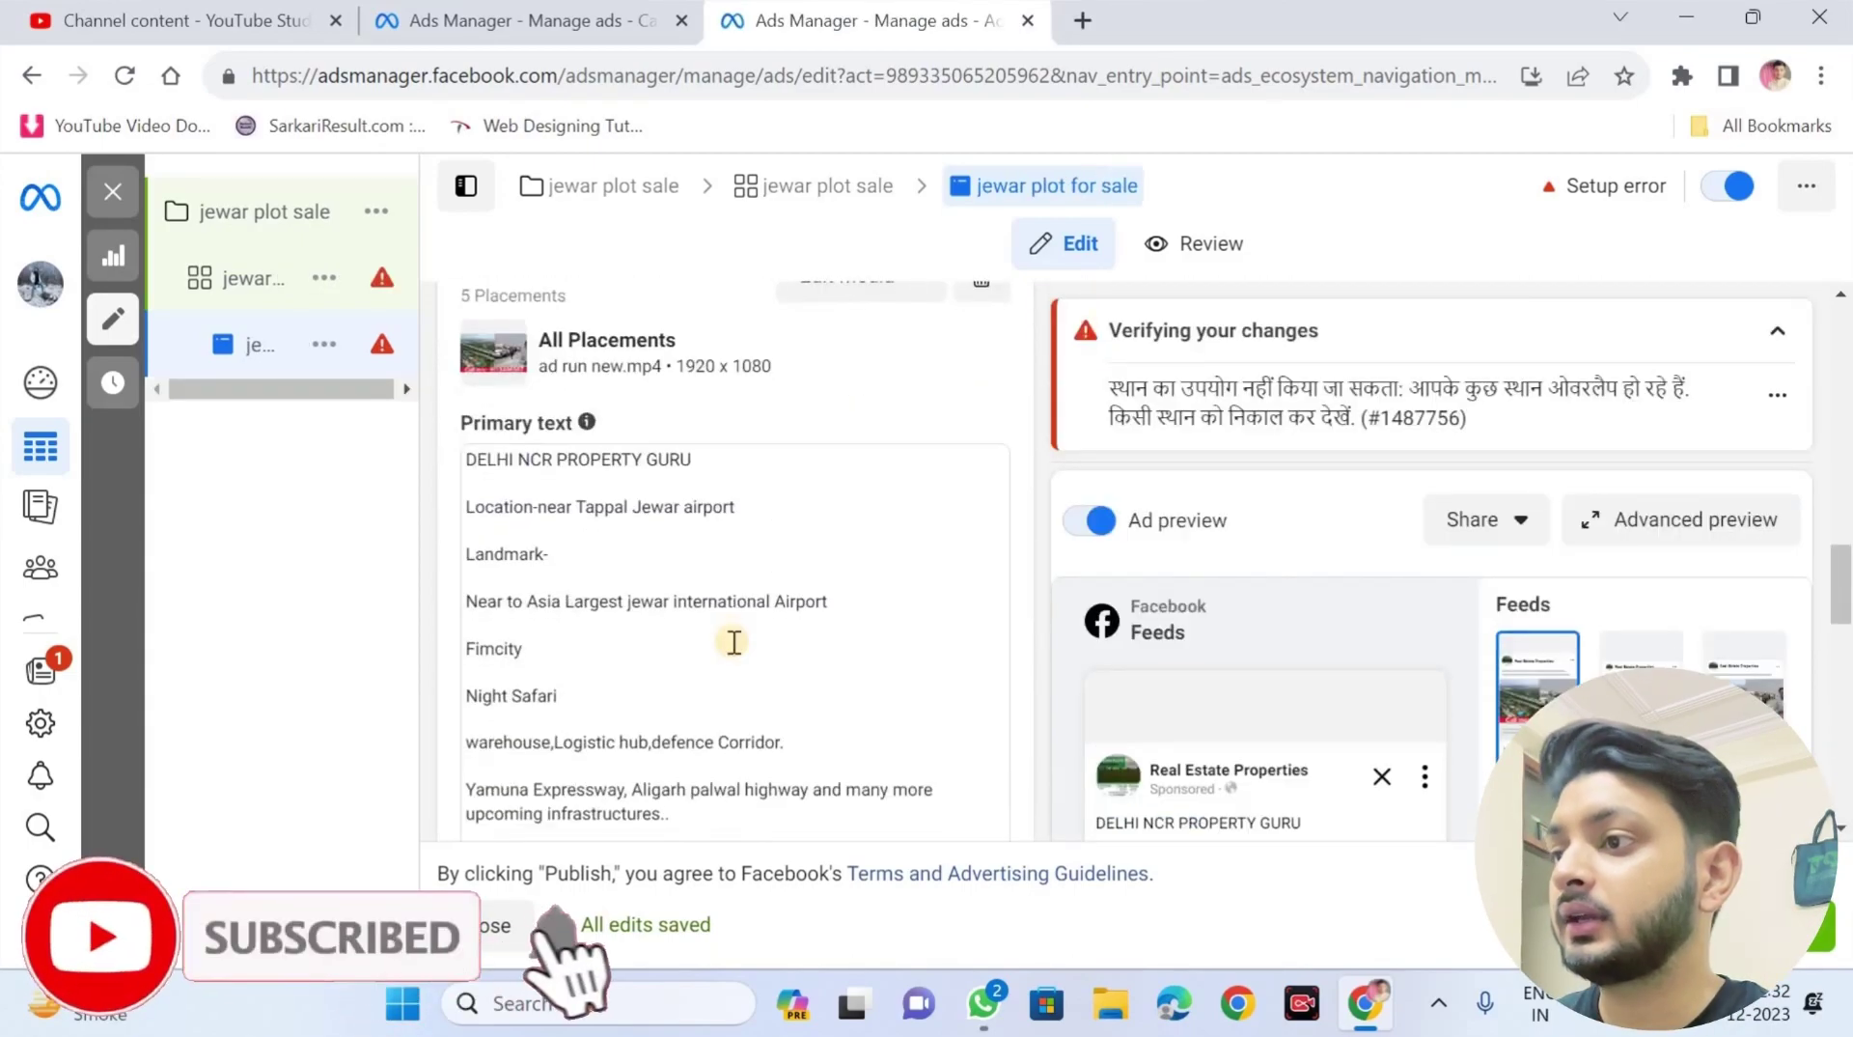
{"action": "scroll", "coordinate": [662, 446], "scroll_direction": "down", "scroll_amount": 8}
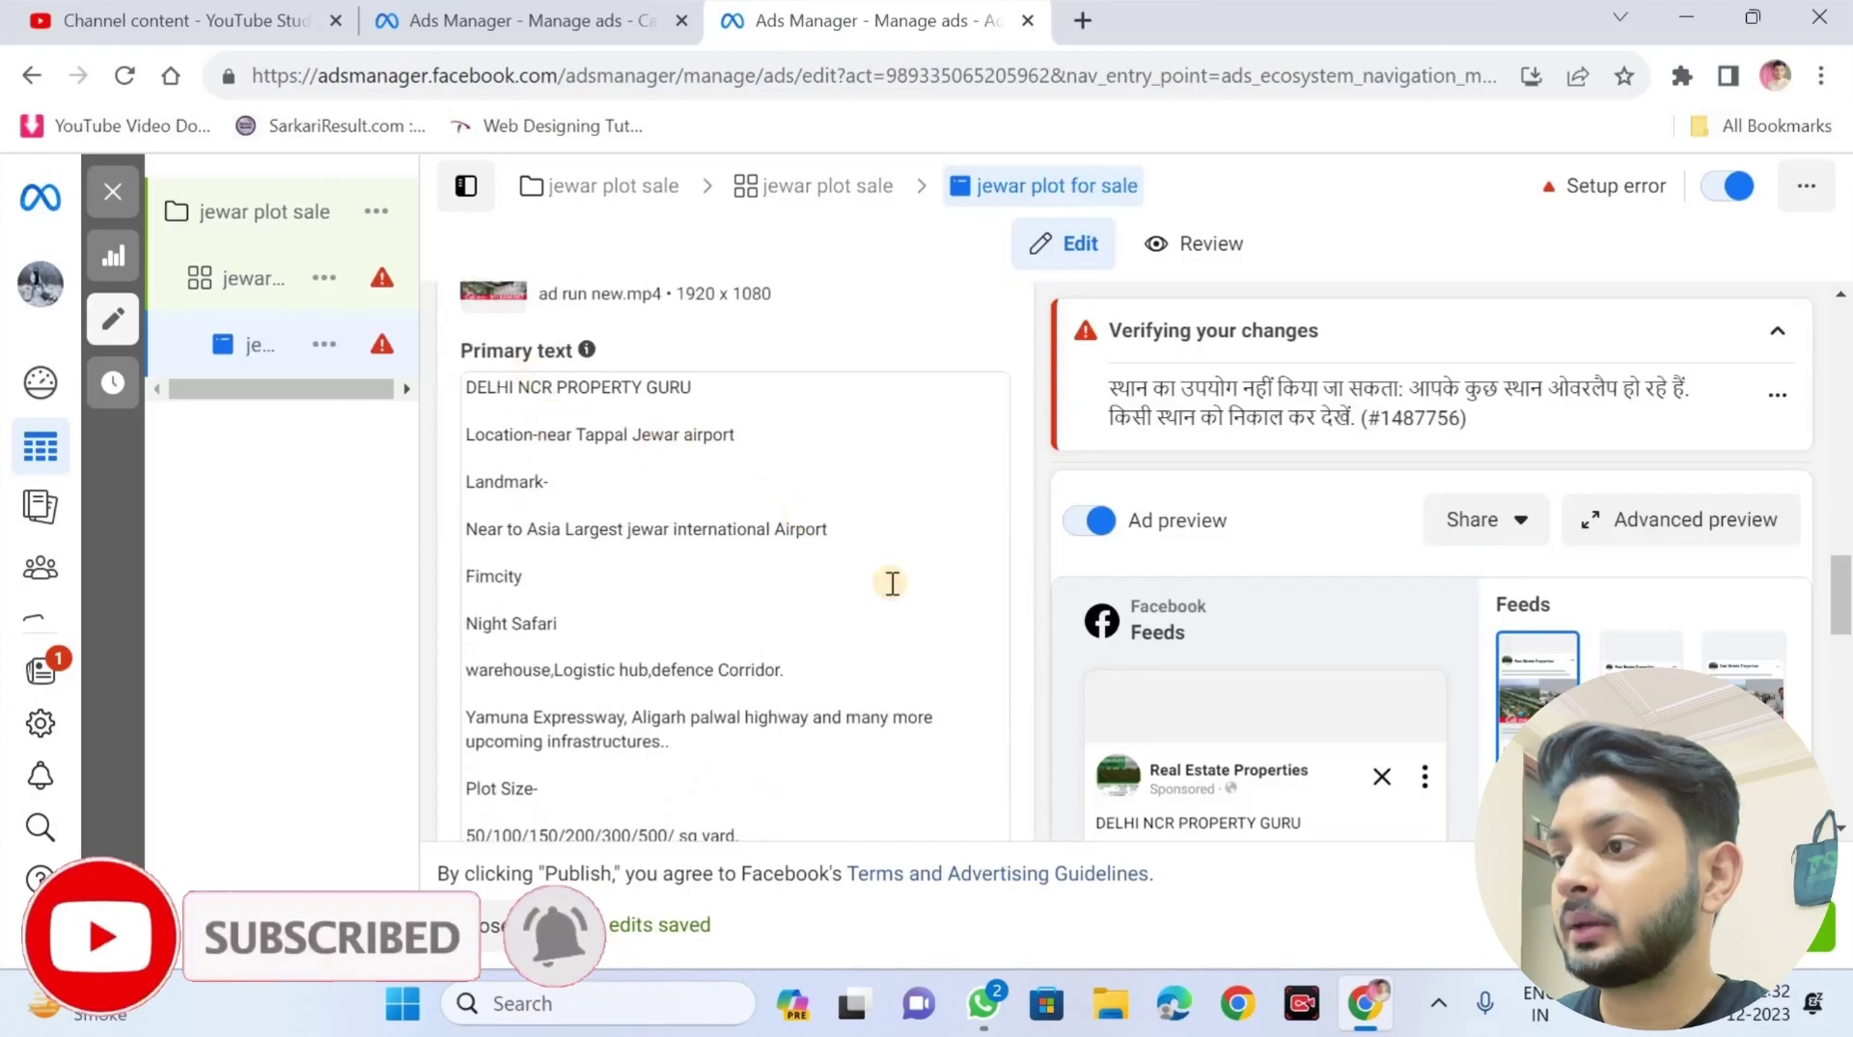
{"action": "scroll", "coordinate": [896, 594], "scroll_direction": "down", "scroll_amount": 1}
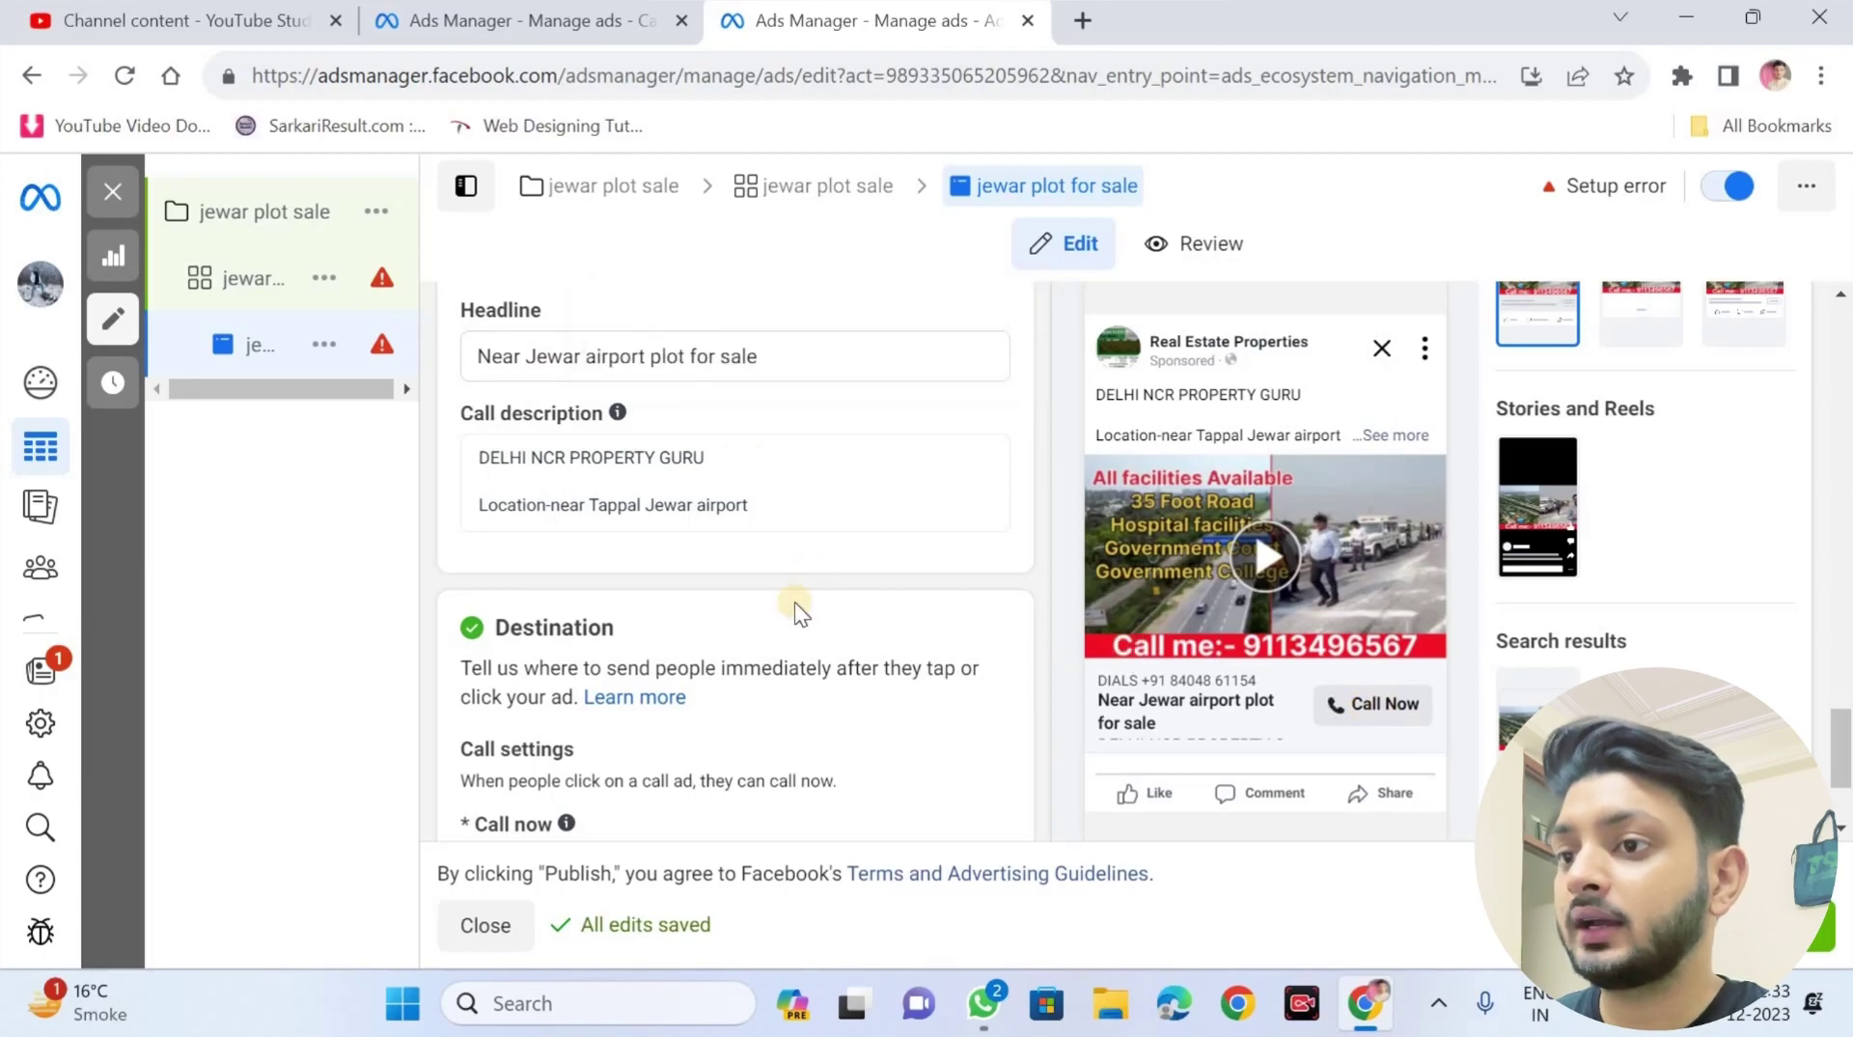
{"action": "scroll", "coordinate": [796, 600], "scroll_direction": "down", "scroll_amount": 2}
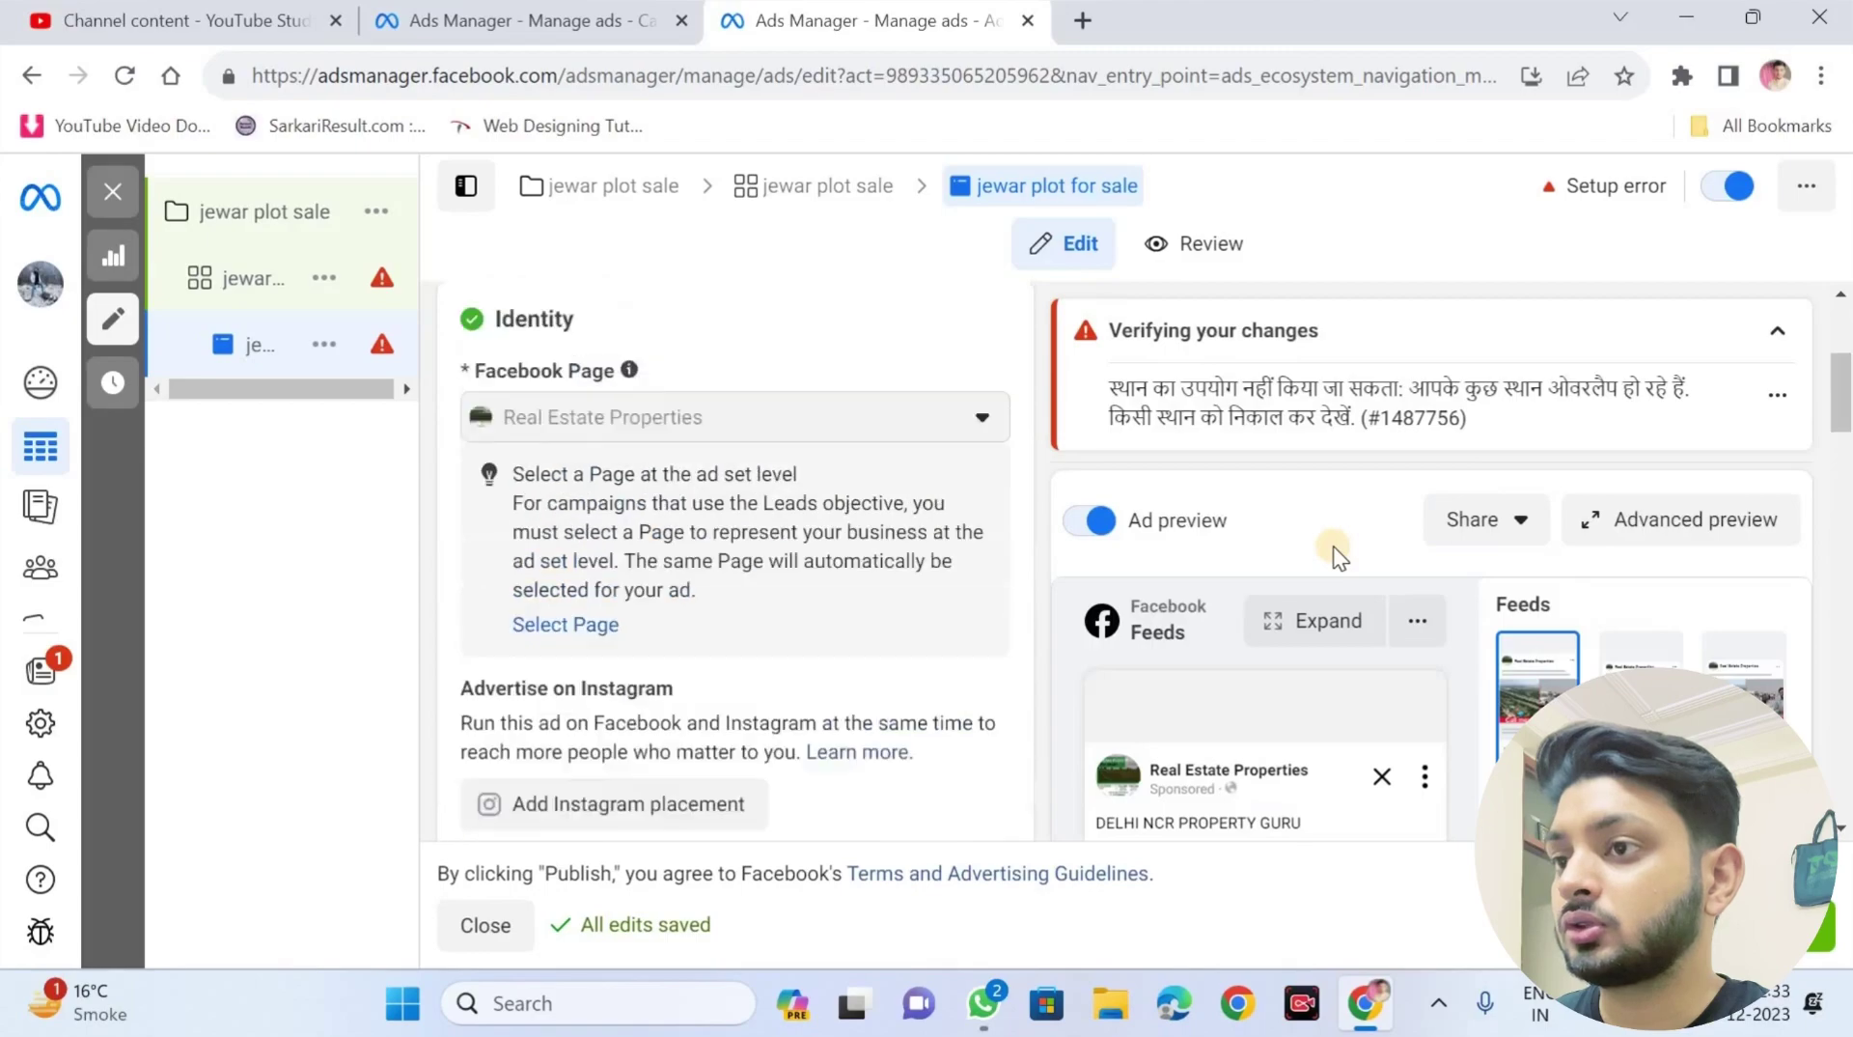
{"action": "scroll", "coordinate": [760, 538], "scroll_direction": "up", "scroll_amount": 2}
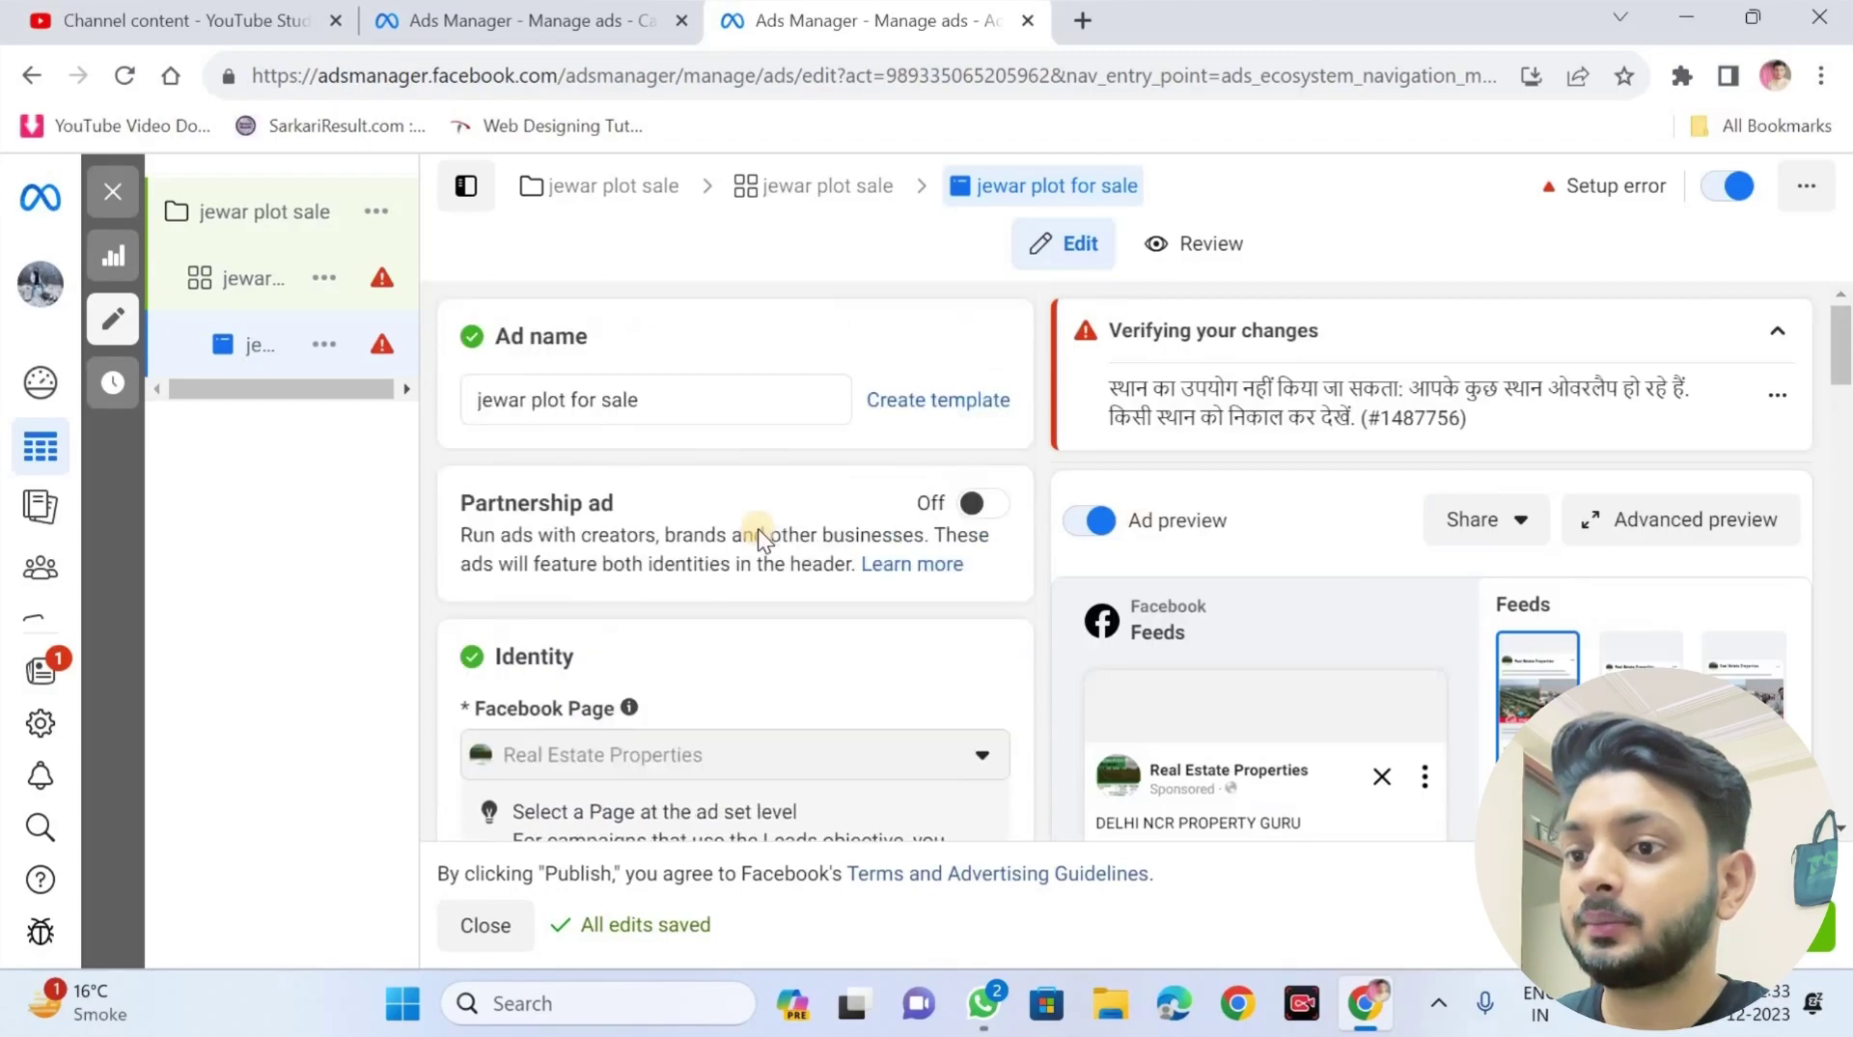
{"action": "scroll", "coordinate": [875, 749], "scroll_direction": "down", "scroll_amount": 5}
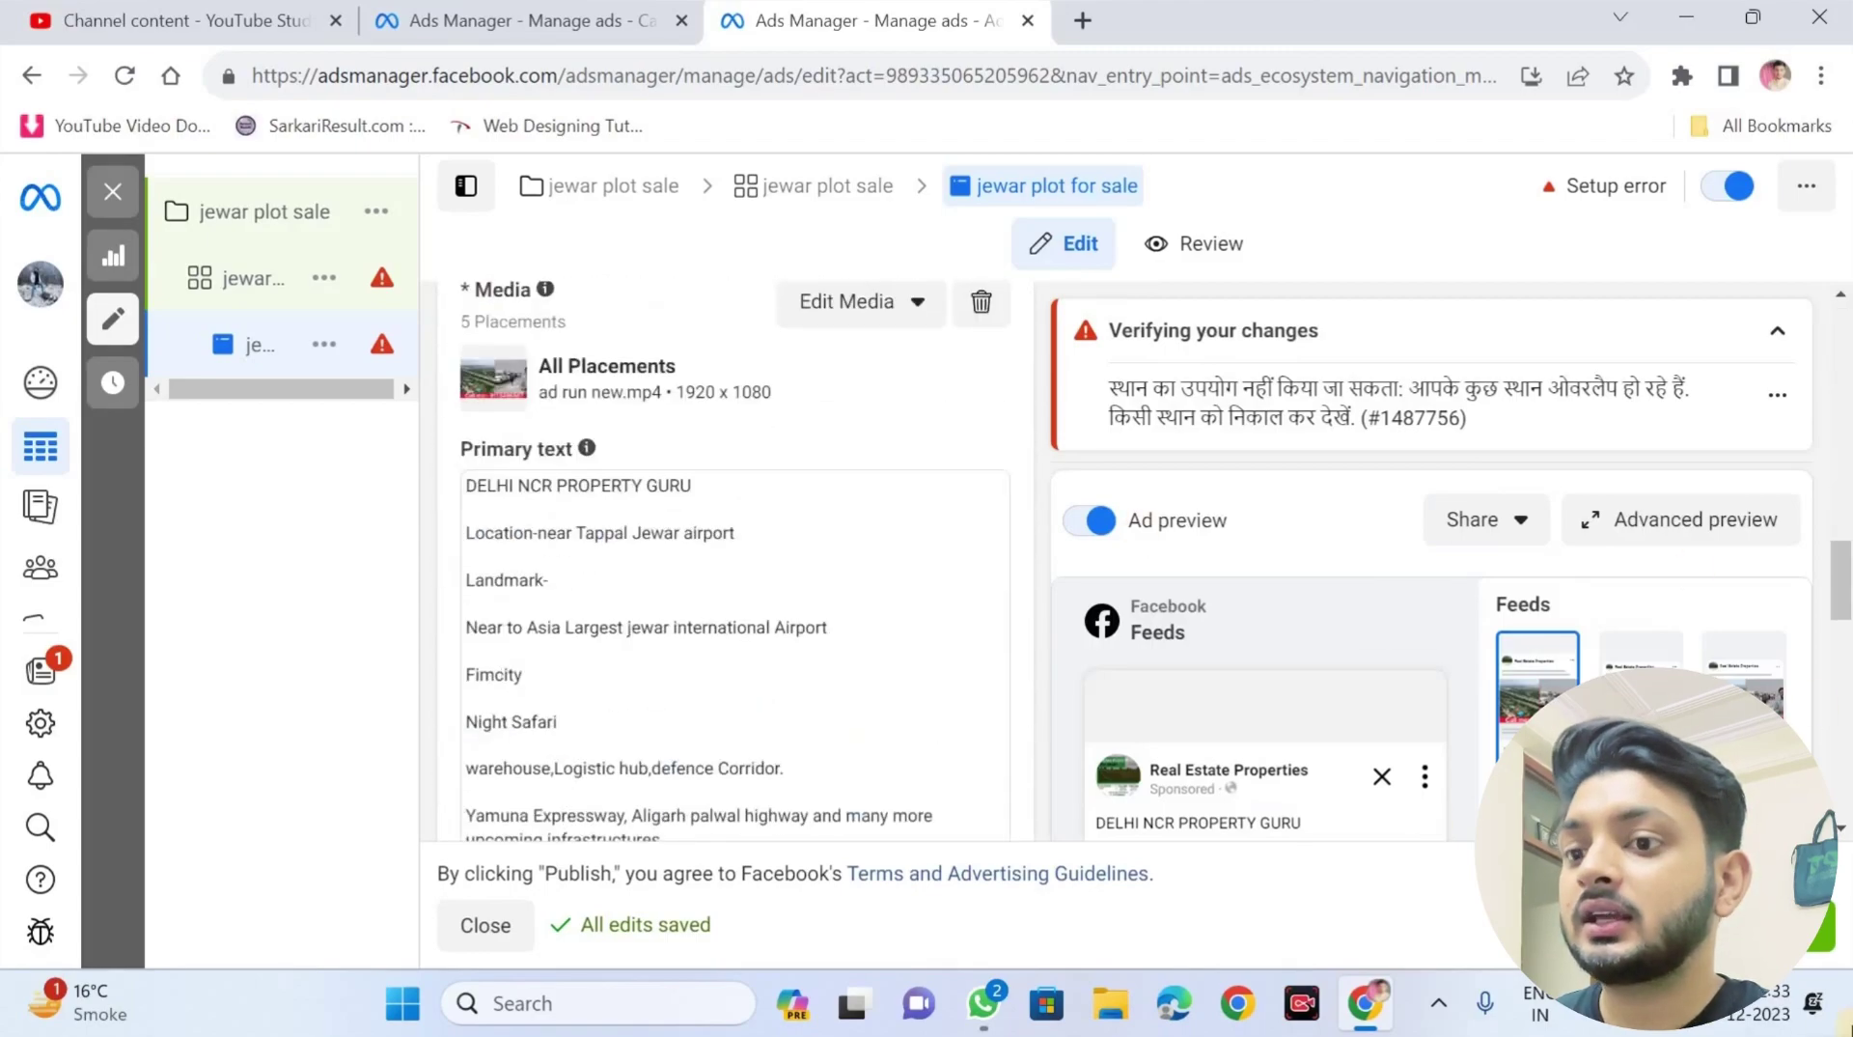